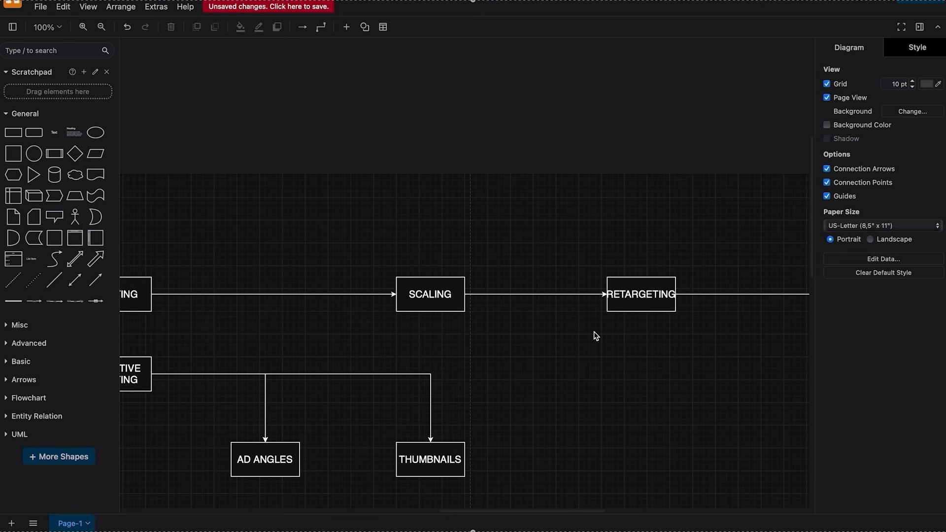
Add a new rectangle above the TESTING box in the flowchart
{"action": "scroll", "coordinate": [595, 336], "scroll_direction": "right", "scroll_amount": 5}
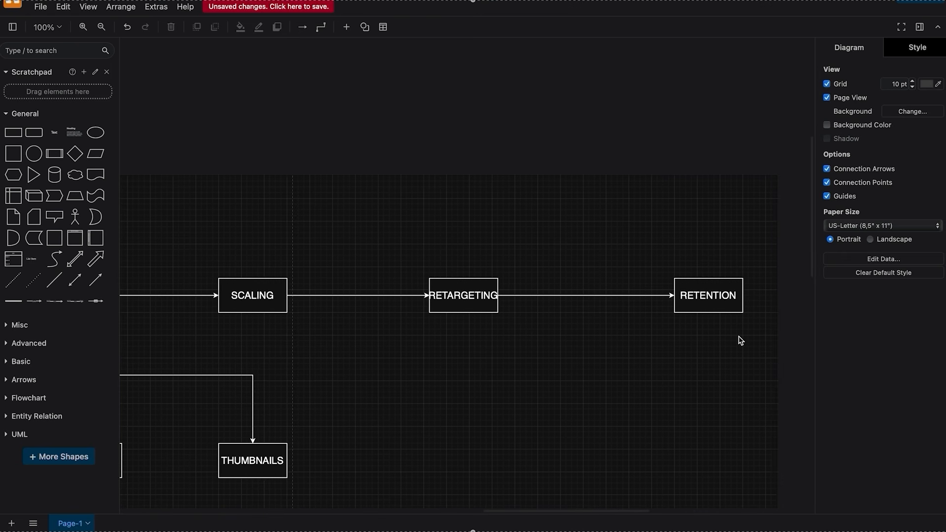
{"action": "scroll", "coordinate": [603, 306], "scroll_direction": "left", "scroll_amount": 6}
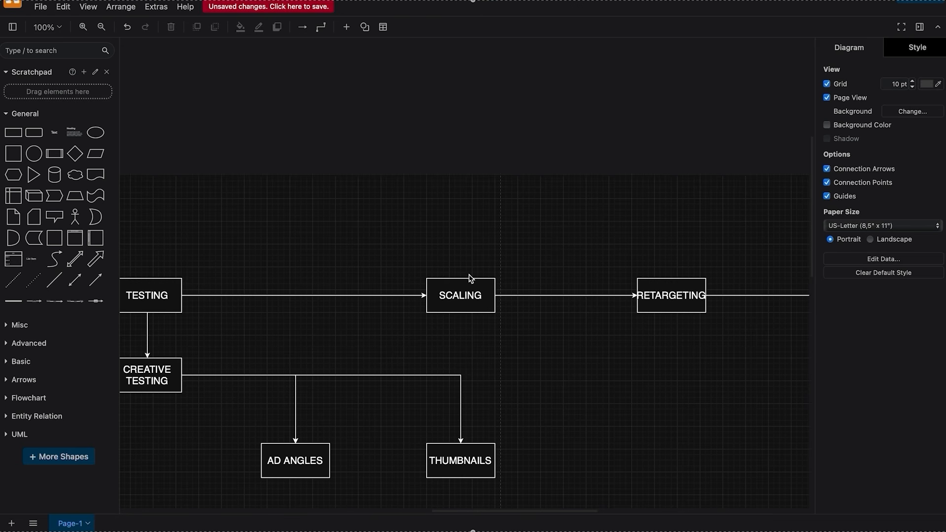
{"action": "scroll", "coordinate": [469, 279], "scroll_direction": "left", "scroll_amount": 6}
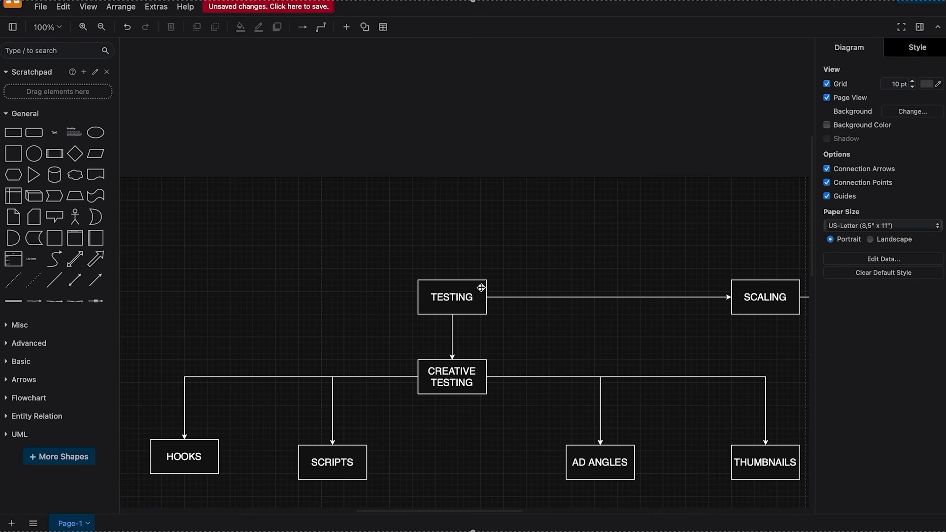
{"action": "left_click", "coordinate": [446, 292]}
{"action": "left_click", "coordinate": [14, 134]}
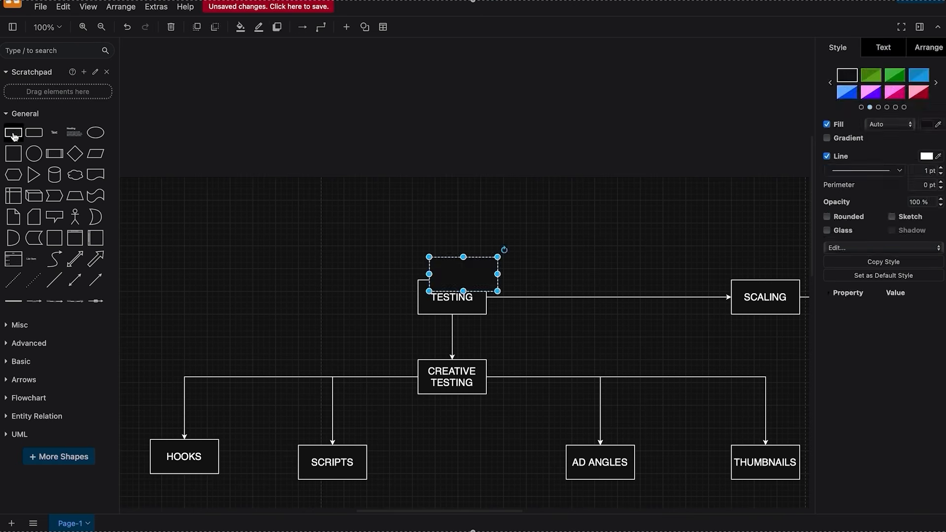
{"action": "left_click_drag", "start_coordinate": [475, 281], "coordinate": [452, 224]}
Label the new rectangle "SALES | TESTING | ABO"
{"action": "double_click", "coordinate": [452, 224]}
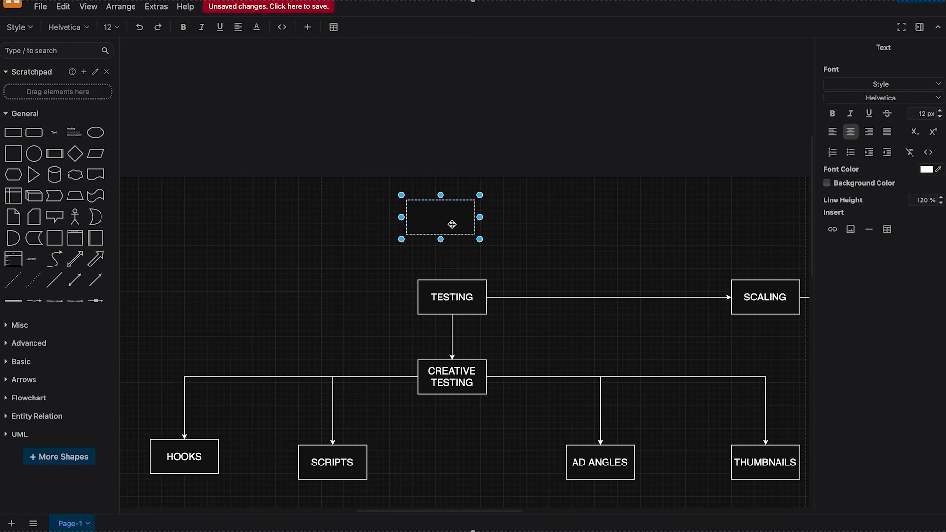
{"action": "type", "text": "SALES I TESTING I"}
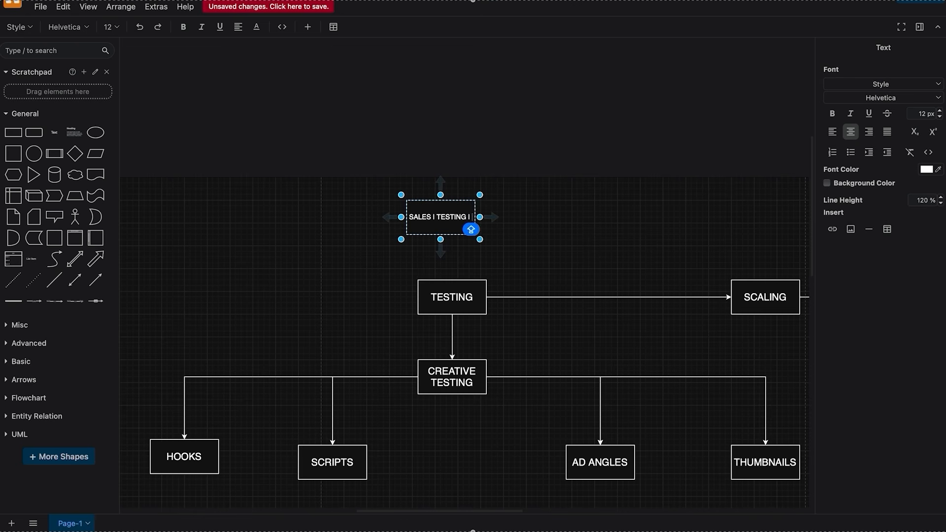
{"action": "type", "text": " ZBO"}
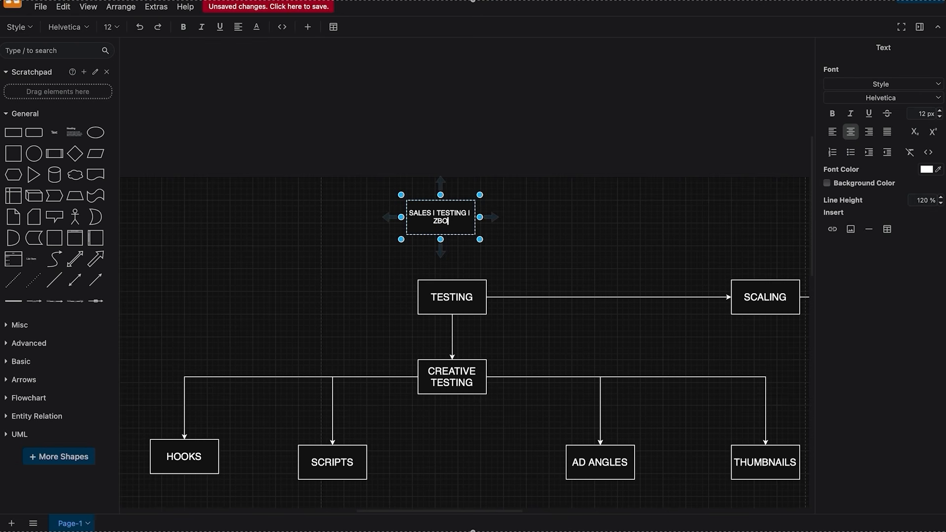
{"action": "key", "text": "BackSpace"}
{"action": "key", "text": "BackSpace"}
{"action": "key", "text": "BackSpace"}
{"action": "type", "text": "ABO"}
{"action": "left_click", "coordinate": [615, 240]}
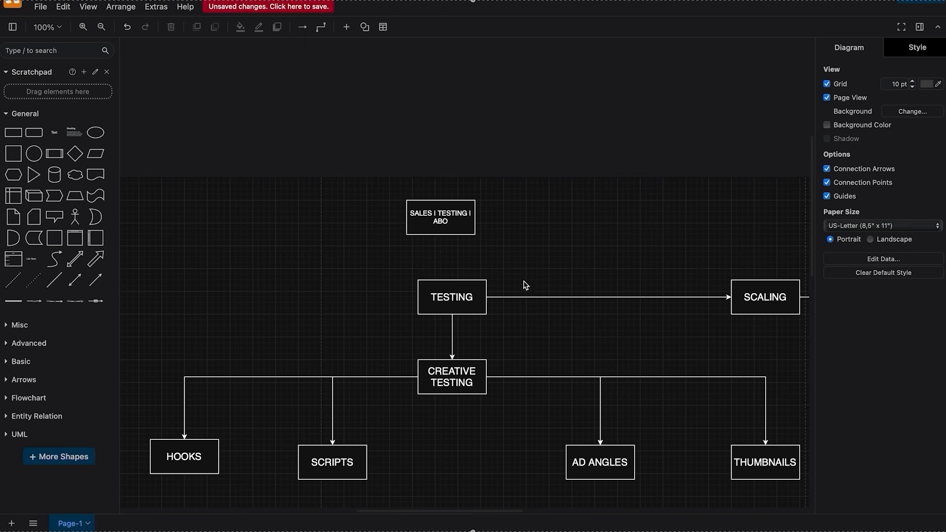
Review the CREATIVE TESTING branch with its HOOKS, SCRIPTS, AD ANGLES and THUMBNAILS boxes
{"action": "scroll", "coordinate": [488, 276], "scroll_direction": "down", "scroll_amount": 1}
{"action": "left_click", "coordinate": [452, 271]}
{"action": "left_click", "coordinate": [494, 300]}
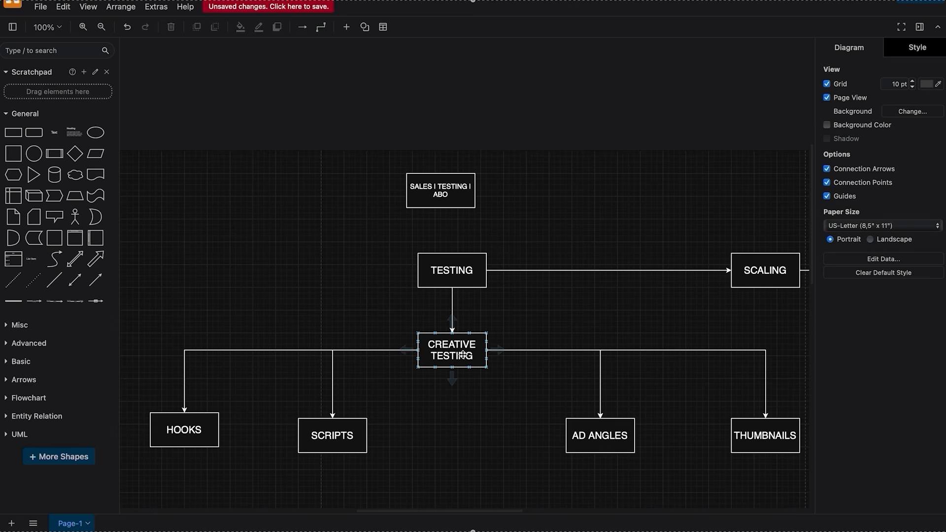
{"action": "left_click", "coordinate": [529, 332]}
{"action": "left_click", "coordinate": [352, 437]}
{"action": "left_click", "coordinate": [599, 432]}
{"action": "left_click", "coordinate": [741, 438]}
{"action": "left_click", "coordinate": [679, 416]}
{"action": "left_click", "coordinate": [203, 421]}
Switch to Finder and open the Nutty Nourish folder inside BRANDS
{"action": "mouse_move", "coordinate": [71, 529]}
{"action": "left_click", "coordinate": [46, 517]}
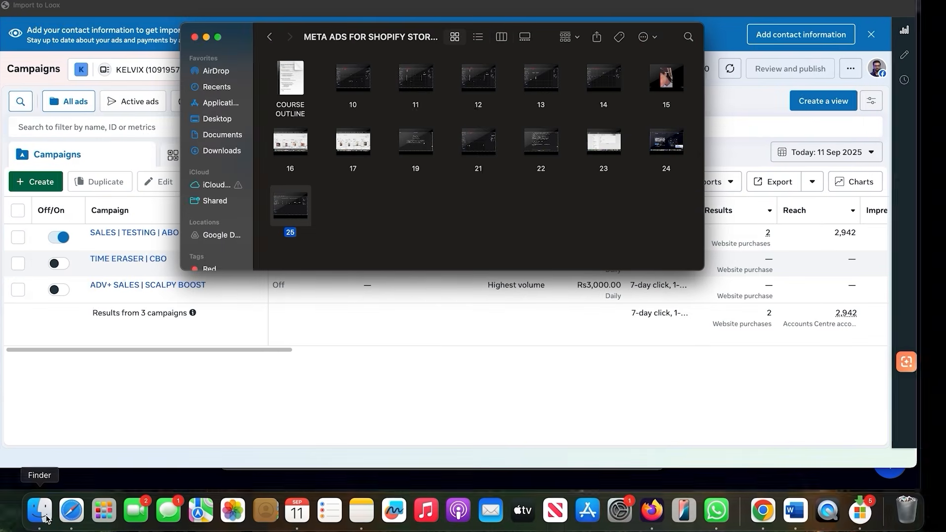
{"action": "left_click", "coordinate": [252, 123]}
{"action": "double_click", "coordinate": [326, 78]}
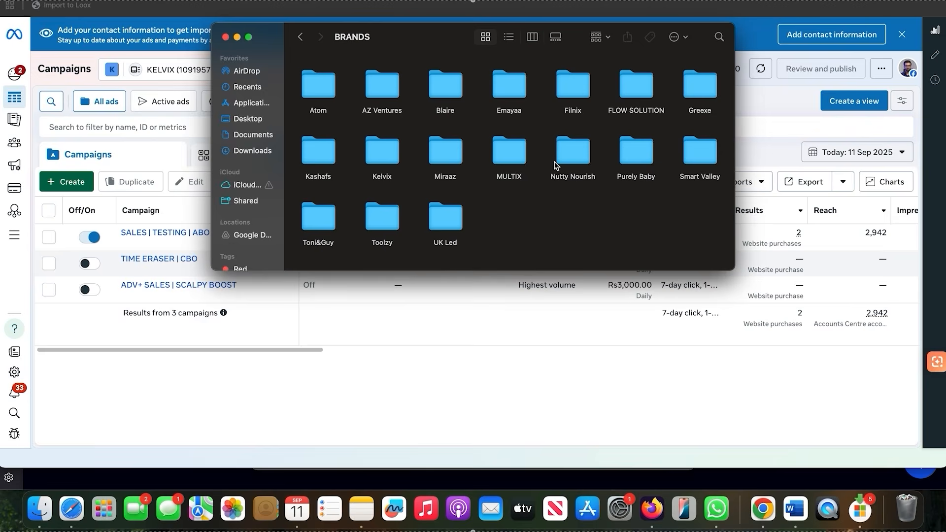
{"action": "double_click", "coordinate": [571, 153]}
{"action": "mouse_move", "coordinate": [455, 159]}
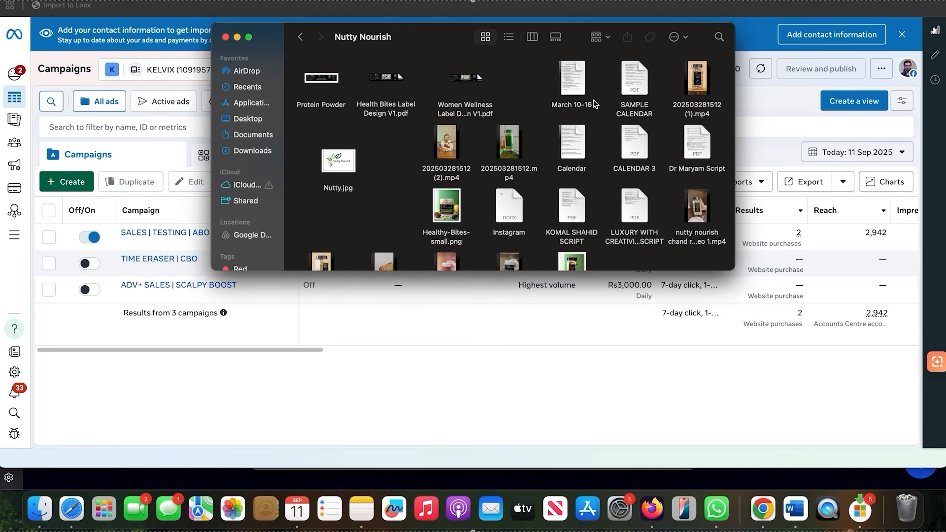
{"action": "mouse_move", "coordinate": [692, 94]}
{"action": "key", "text": "space"}
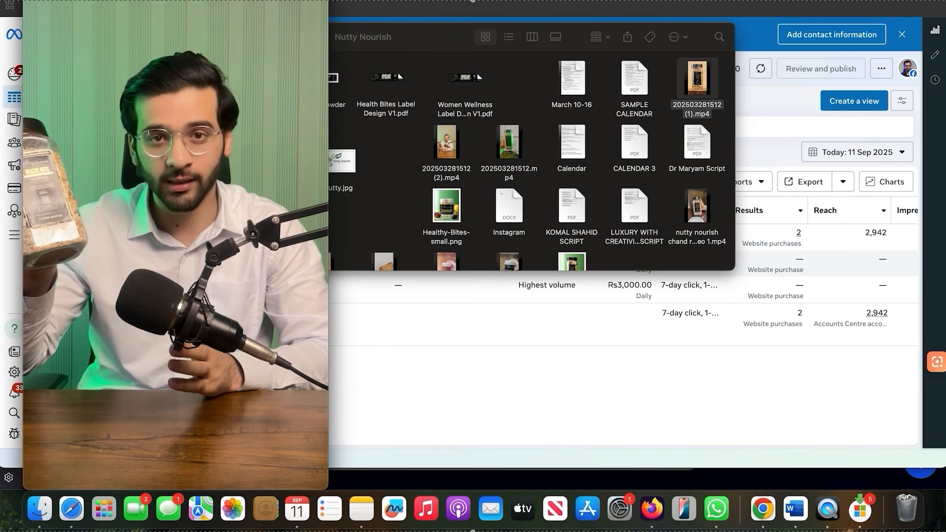
{"action": "mouse_move", "coordinate": [86, 247]}
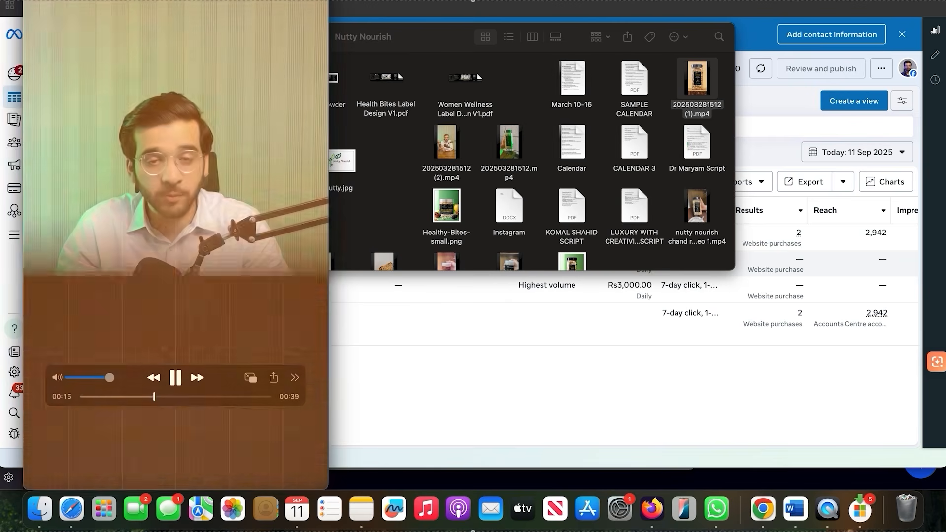
{"action": "key", "text": "super+w"}
{"action": "double_click", "coordinate": [446, 158]}
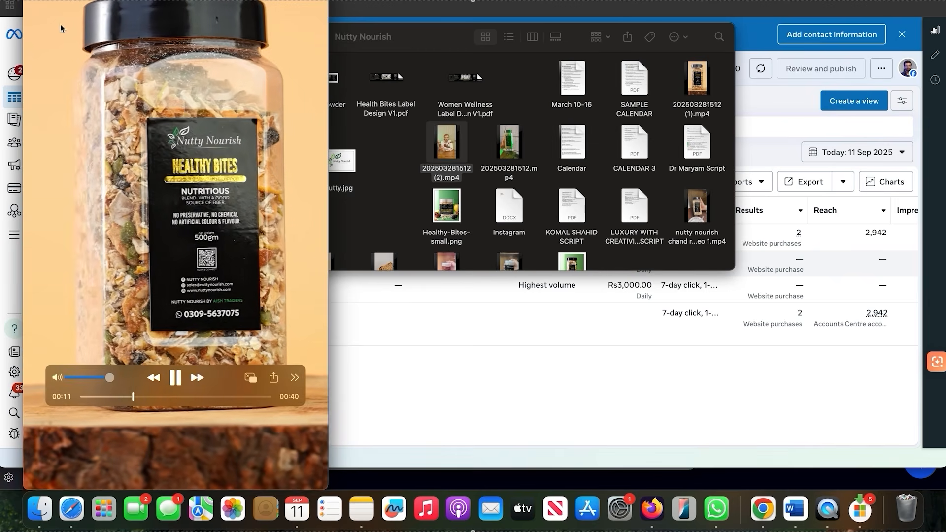
{"action": "key", "text": "super+w"}
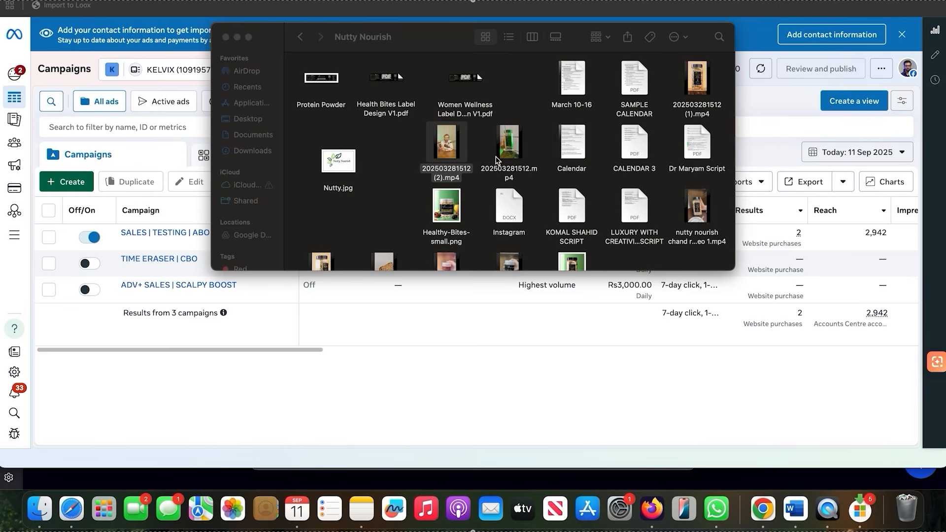
{"action": "double_click", "coordinate": [512, 154]}
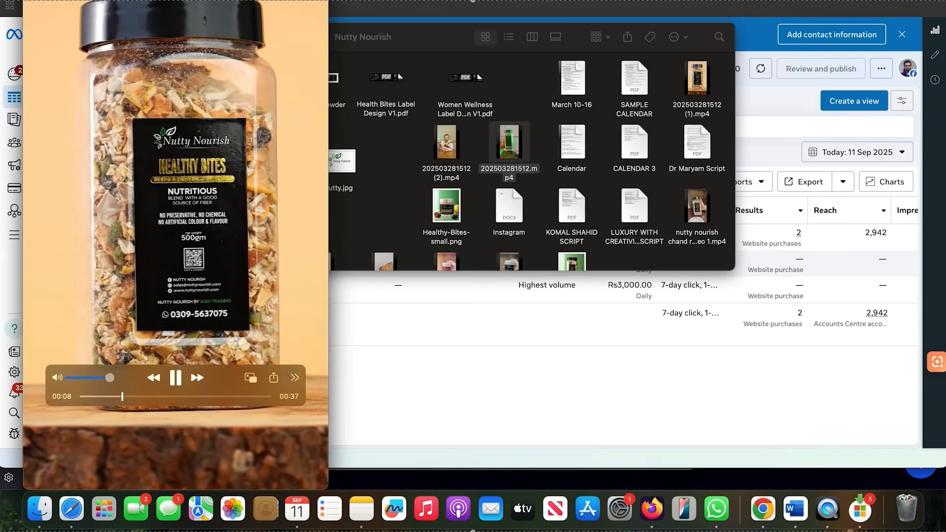
{"action": "key", "text": "super+w"}
Switch to Chrome and bring up the Meta Ad Library results with the Neckline ads launched in September 2025
{"action": "left_click", "coordinate": [72, 509]}
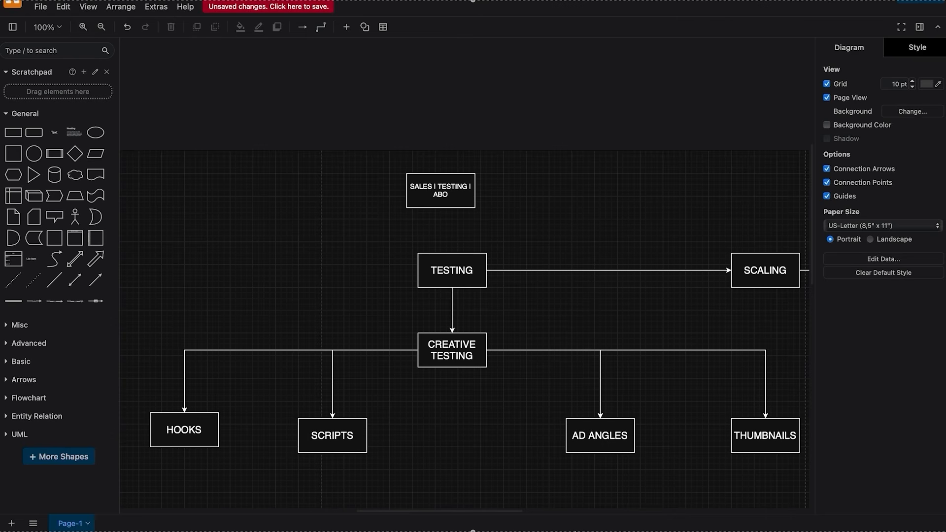
{"action": "left_click", "coordinate": [763, 509]}
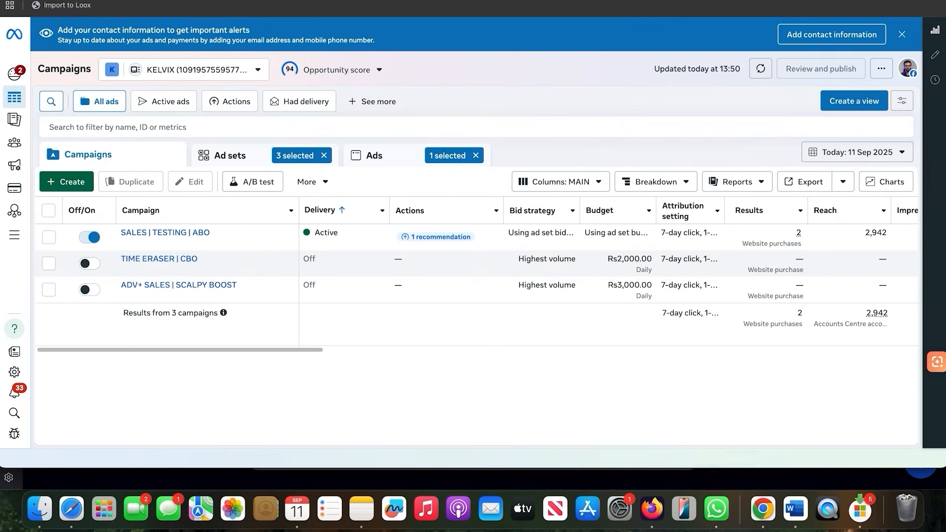
{"action": "key", "text": "ctrl+Tab"}
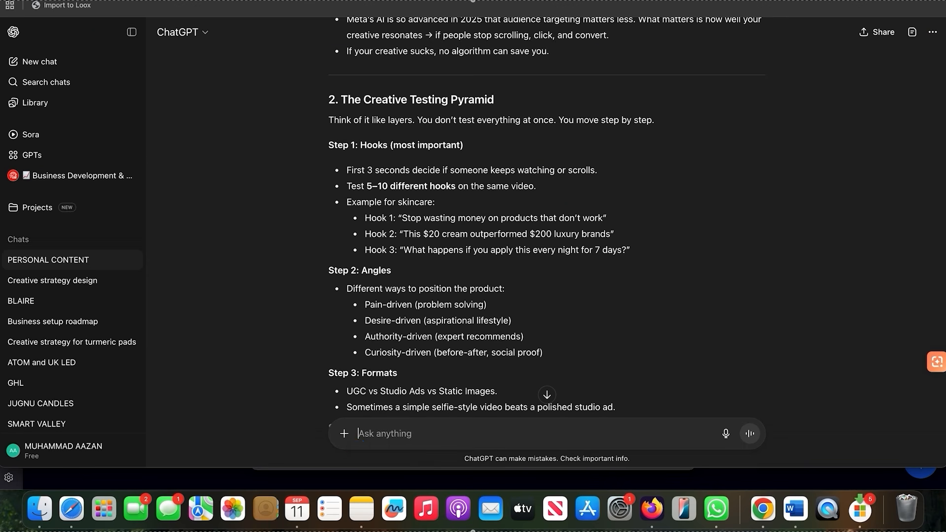
{"action": "key", "text": "ctrl+Tab"}
{"action": "scroll", "coordinate": [401, 252], "scroll_direction": "up", "scroll_amount": 2}
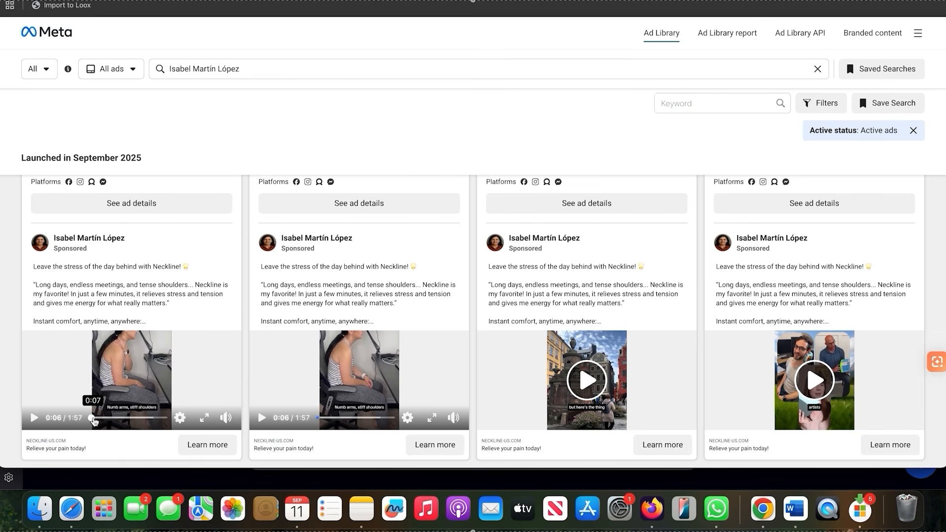
Play the opening seconds of the first two Neckline video ads in the row, pausing each one
{"action": "left_click", "coordinate": [94, 419]}
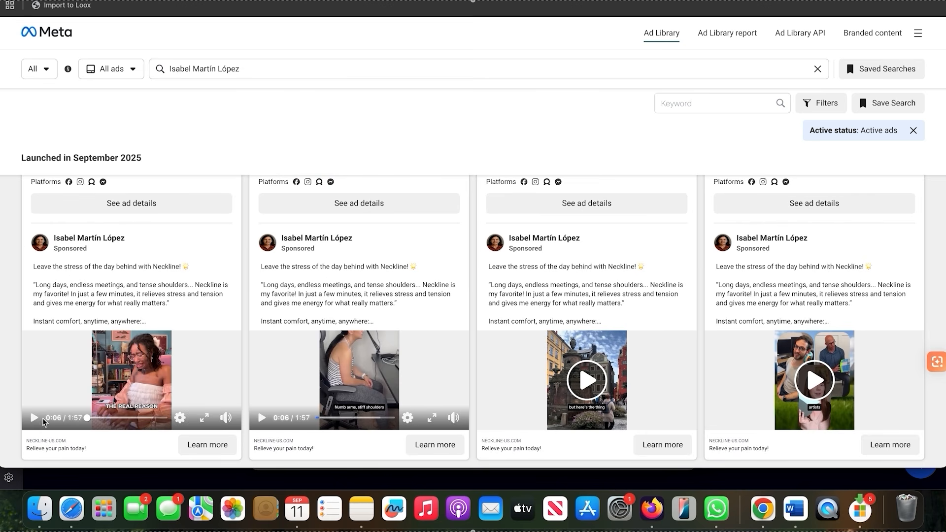
{"action": "left_click", "coordinate": [35, 418]}
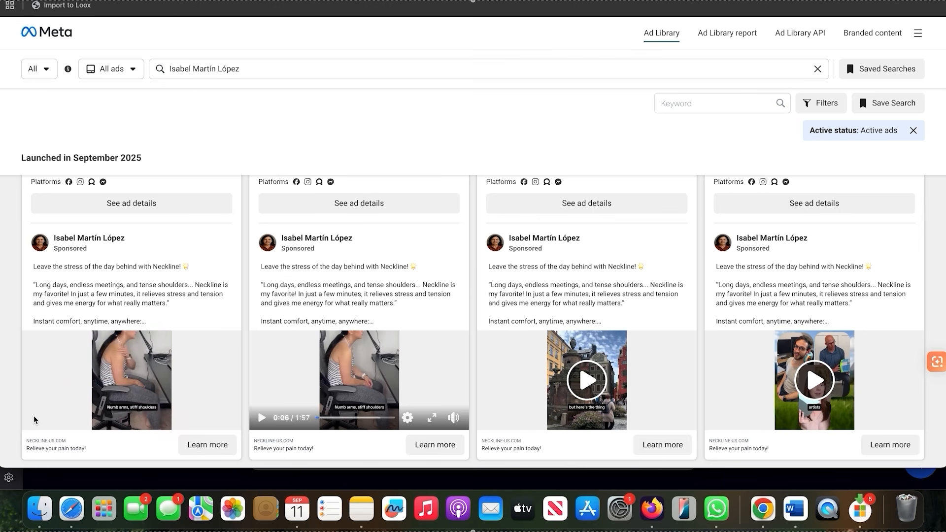
{"action": "left_click", "coordinate": [35, 419]}
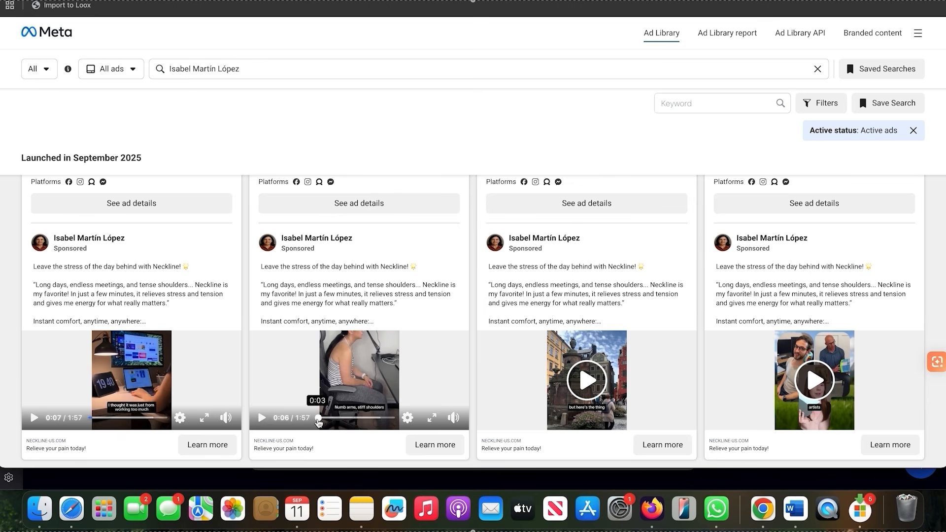
{"action": "left_click", "coordinate": [316, 419]}
{"action": "left_click", "coordinate": [261, 418]}
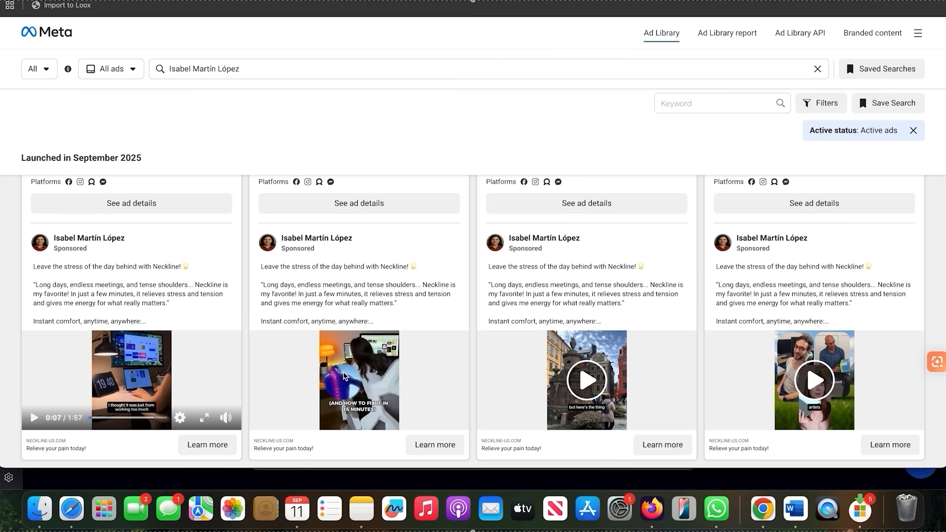
{"action": "left_click", "coordinate": [261, 418]}
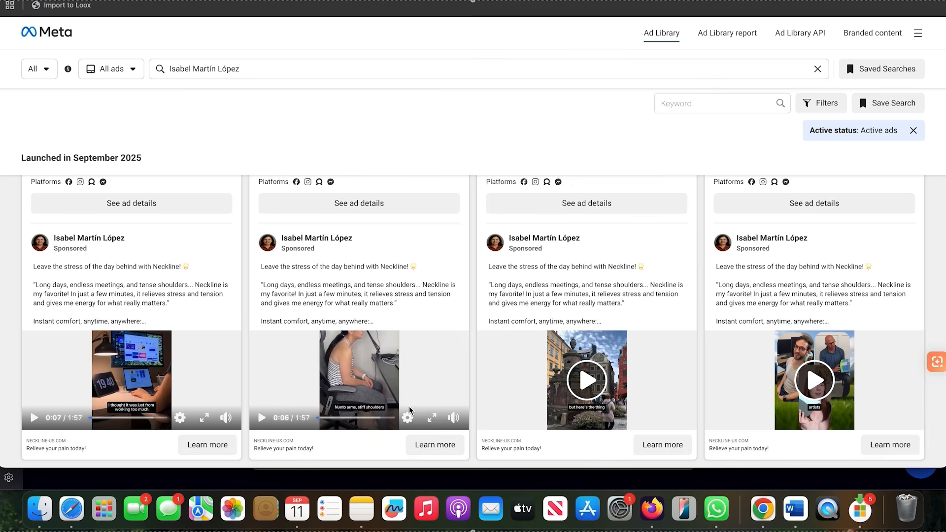
Play the openings of the third ad in that row and the fourth ad in the row above, pausing each one
{"action": "scroll", "coordinate": [444, 340], "scroll_direction": "down", "scroll_amount": 3}
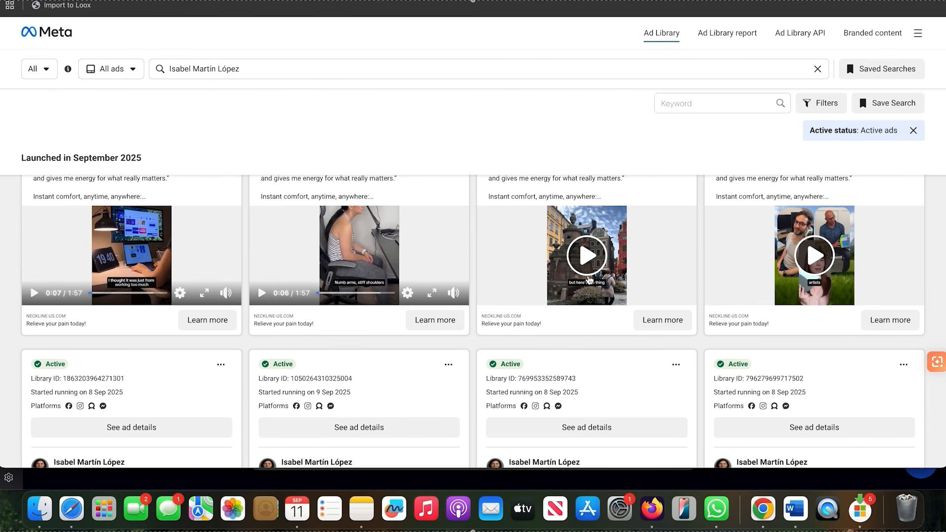
{"action": "left_click", "coordinate": [586, 273]}
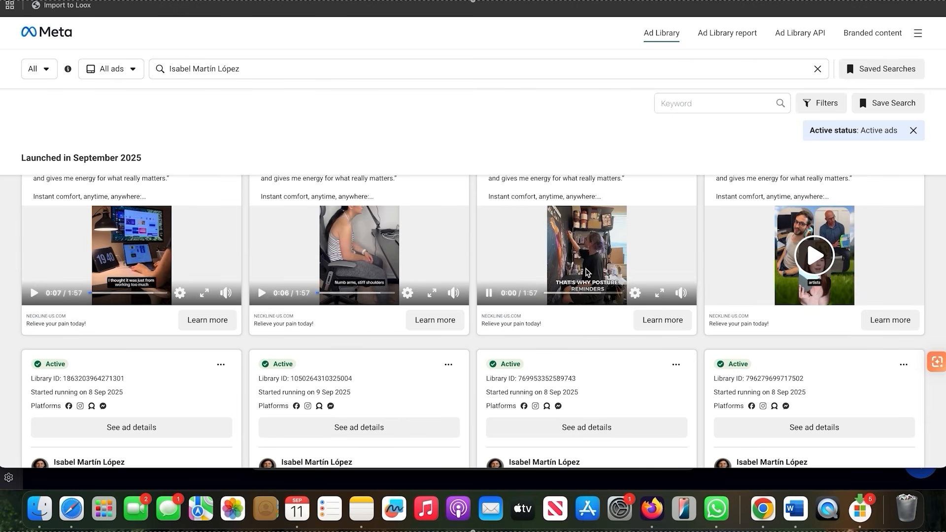
{"action": "scroll", "coordinate": [588, 272], "scroll_direction": "up", "scroll_amount": 1}
{"action": "scroll", "coordinate": [586, 272], "scroll_direction": "up", "scroll_amount": 1}
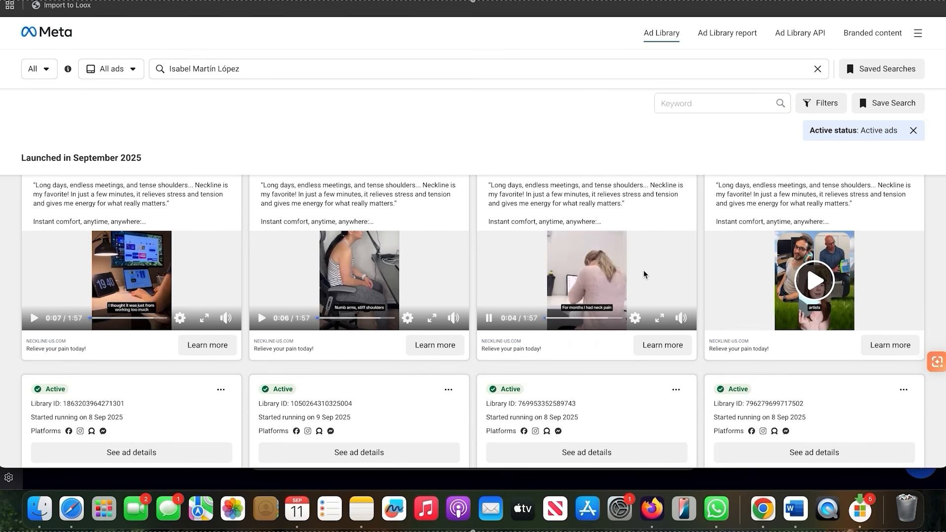
{"action": "left_click", "coordinate": [489, 318]}
{"action": "scroll", "coordinate": [599, 297], "scroll_direction": "down", "scroll_amount": 10}
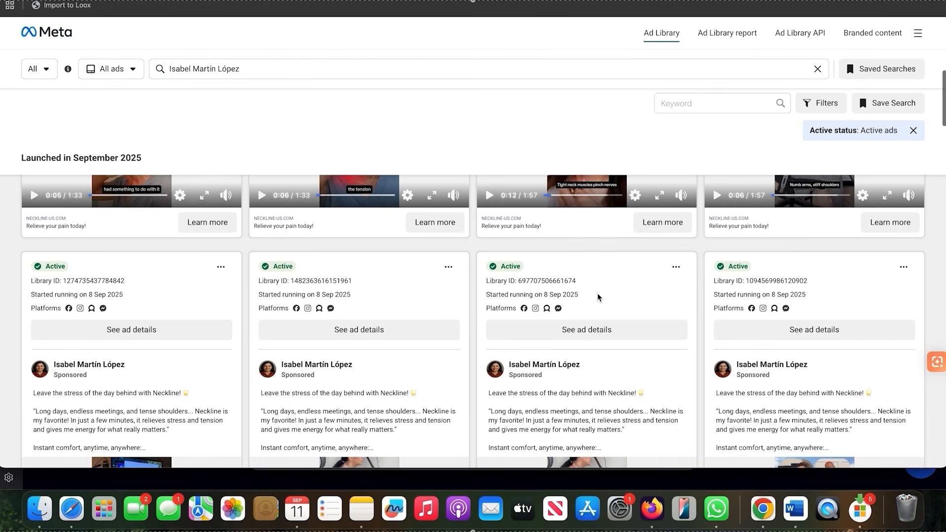
{"action": "scroll", "coordinate": [594, 323], "scroll_direction": "down", "scroll_amount": 5}
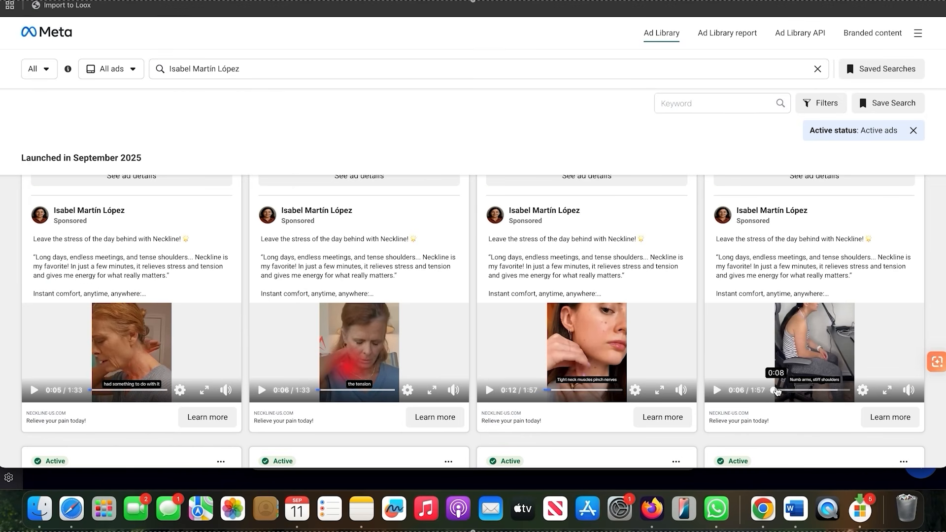
{"action": "left_click", "coordinate": [717, 390]}
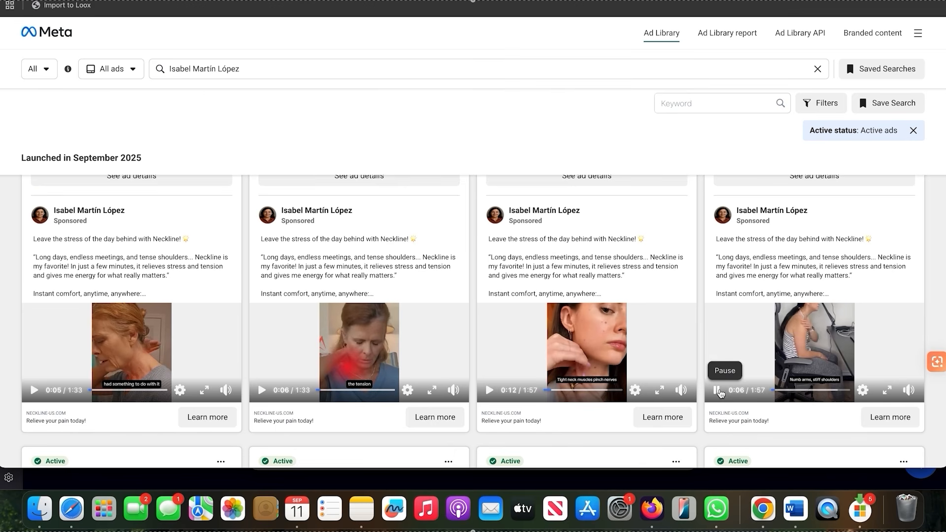
{"action": "left_click", "coordinate": [717, 390]}
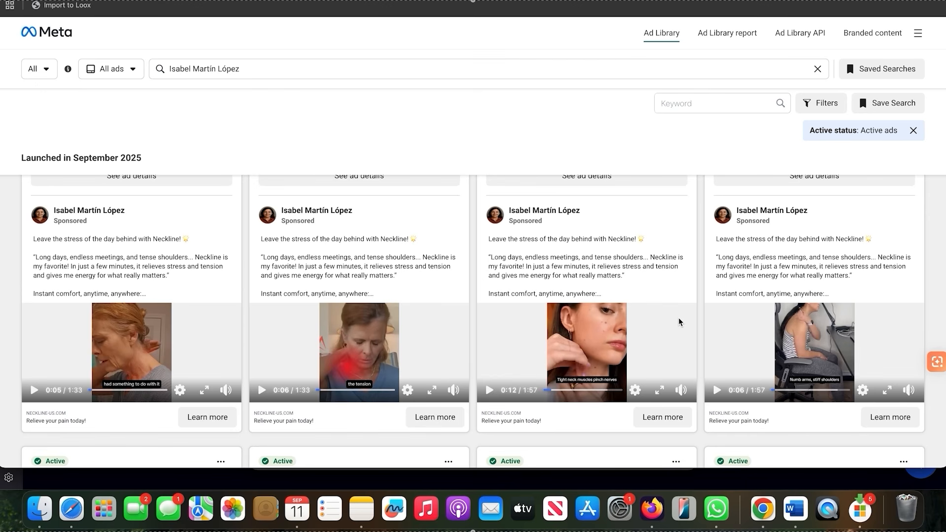
Switch back to the testing flowchart in Safari
{"action": "left_click", "coordinate": [78, 505]}
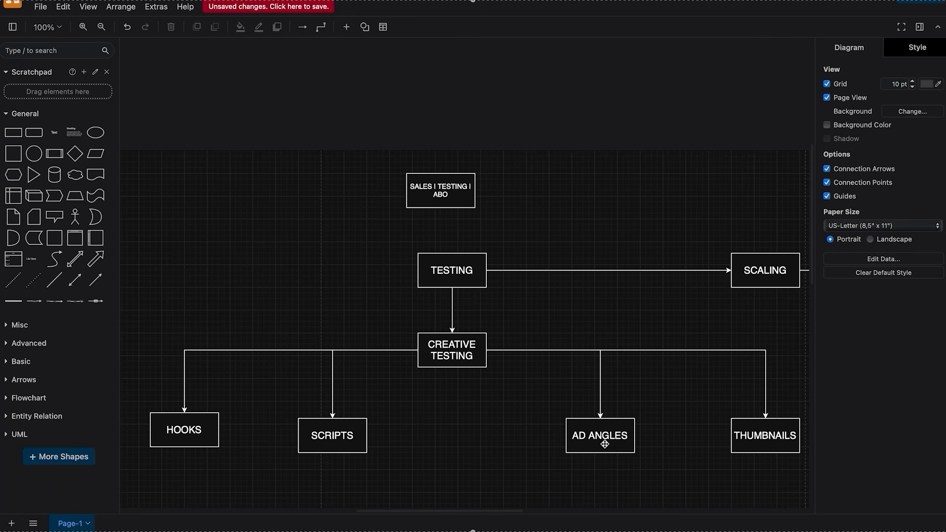
{"action": "scroll", "coordinate": [625, 438], "scroll_direction": "right", "scroll_amount": 3}
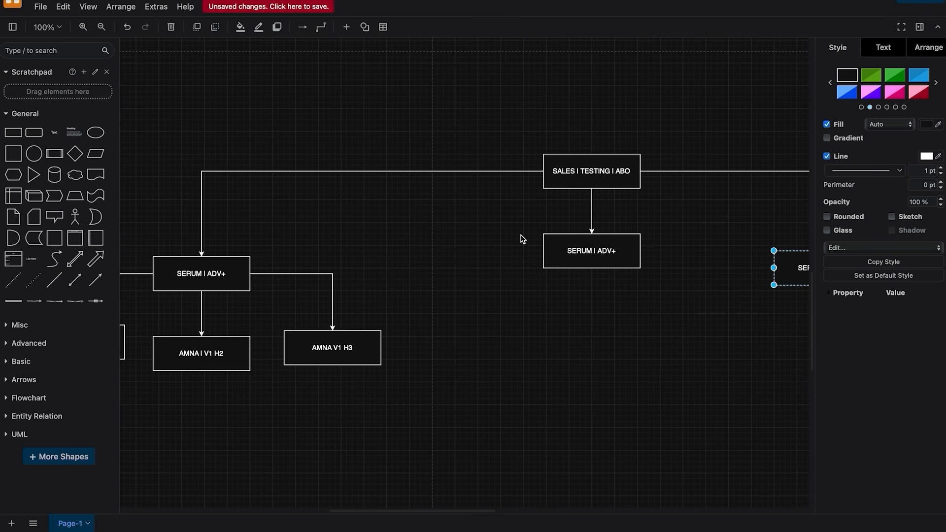
Examine the SERUM | ADV+ ad set of the SALES | TESTING | ABO campaign and the three hook-variation ads beneath it
{"action": "scroll", "coordinate": [490, 222], "scroll_direction": "left", "scroll_amount": 4}
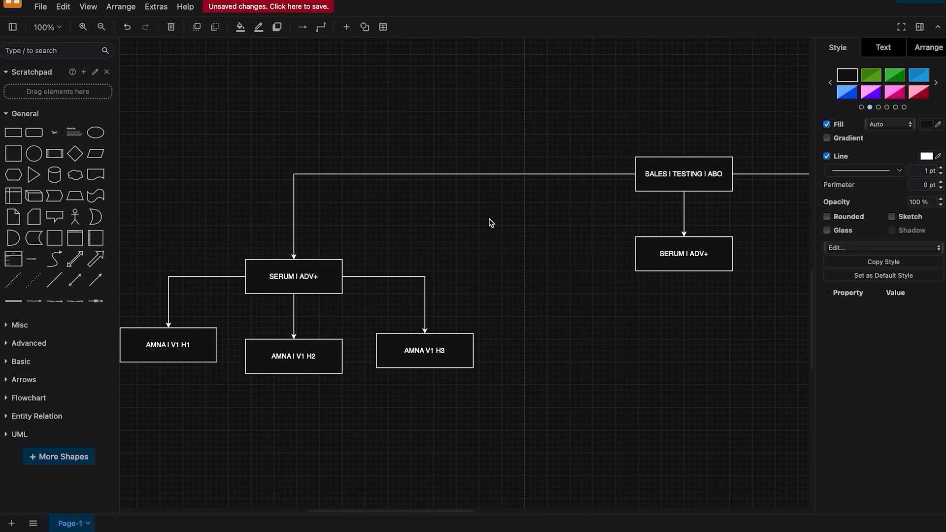
{"action": "scroll", "coordinate": [553, 228], "scroll_direction": "right", "scroll_amount": 7}
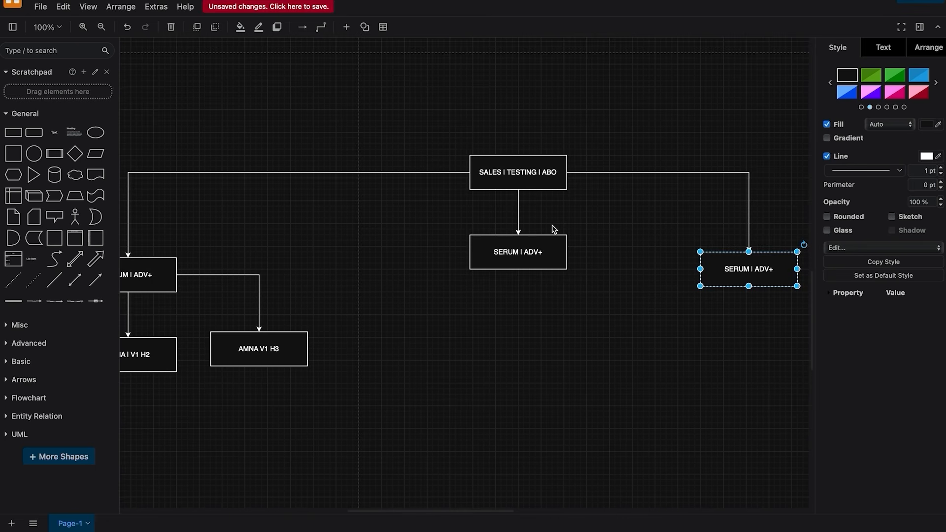
{"action": "scroll", "coordinate": [553, 228], "scroll_direction": "left", "scroll_amount": 3}
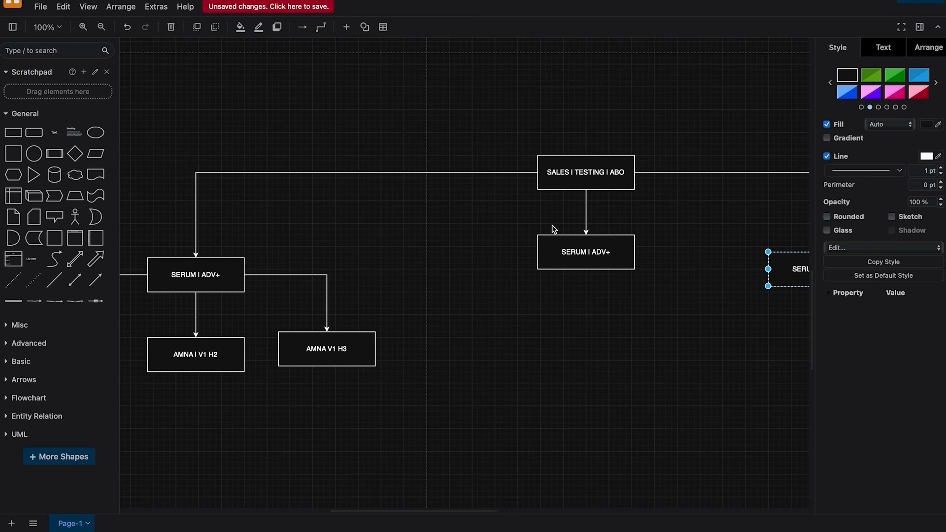
{"action": "scroll", "coordinate": [553, 229], "scroll_direction": "left", "scroll_amount": 3}
{"action": "left_click", "coordinate": [302, 286]}
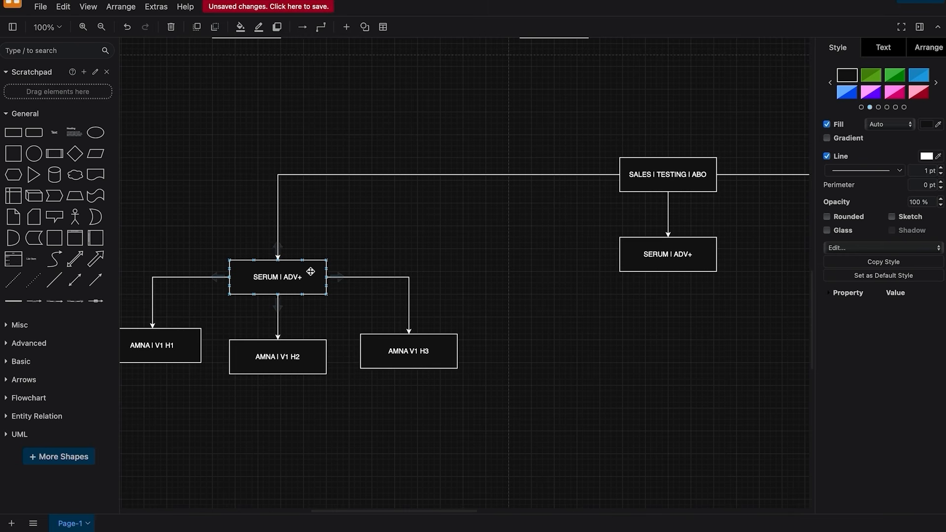
{"action": "scroll", "coordinate": [311, 271], "scroll_direction": "down", "scroll_amount": 1}
{"action": "scroll", "coordinate": [311, 271], "scroll_direction": "left", "scroll_amount": 1}
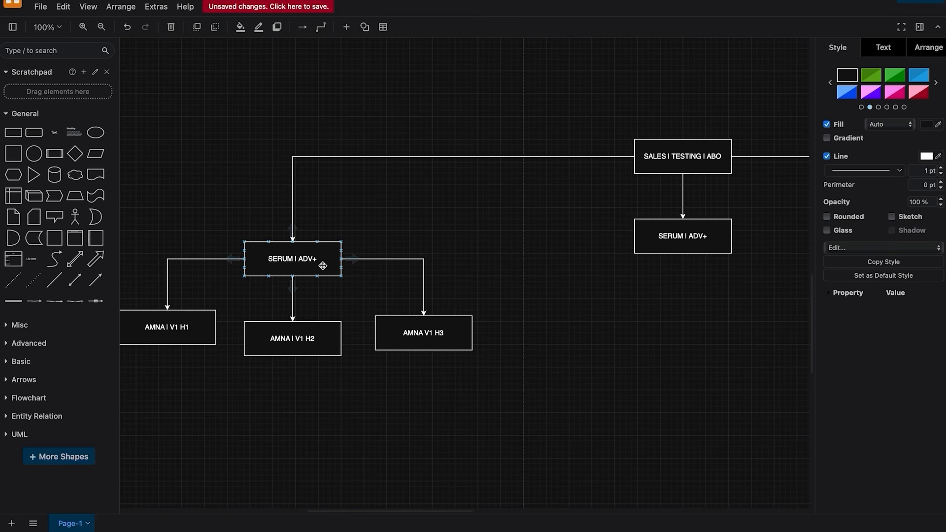
{"action": "scroll", "coordinate": [323, 266], "scroll_direction": "left", "scroll_amount": 2}
{"action": "left_click", "coordinate": [210, 321]}
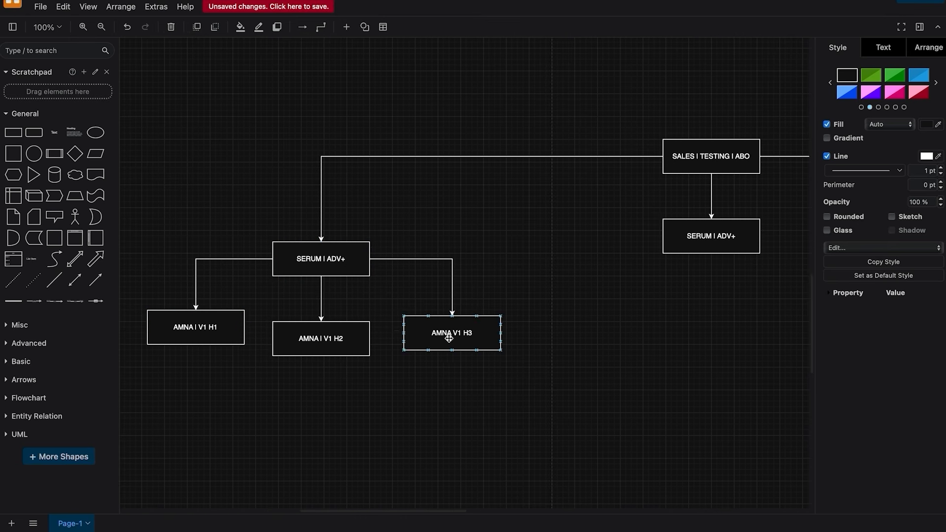
{"action": "mouse_move", "coordinate": [232, 340]}
{"action": "left_click", "coordinate": [306, 349]}
{"action": "left_click", "coordinate": [461, 350]}
{"action": "left_click", "coordinate": [312, 344]}
{"action": "left_click", "coordinate": [311, 267]}
{"action": "left_click", "coordinate": [247, 273]}
{"action": "left_click", "coordinate": [488, 333]}
{"action": "scroll", "coordinate": [488, 333], "scroll_direction": "right", "scroll_amount": 4}
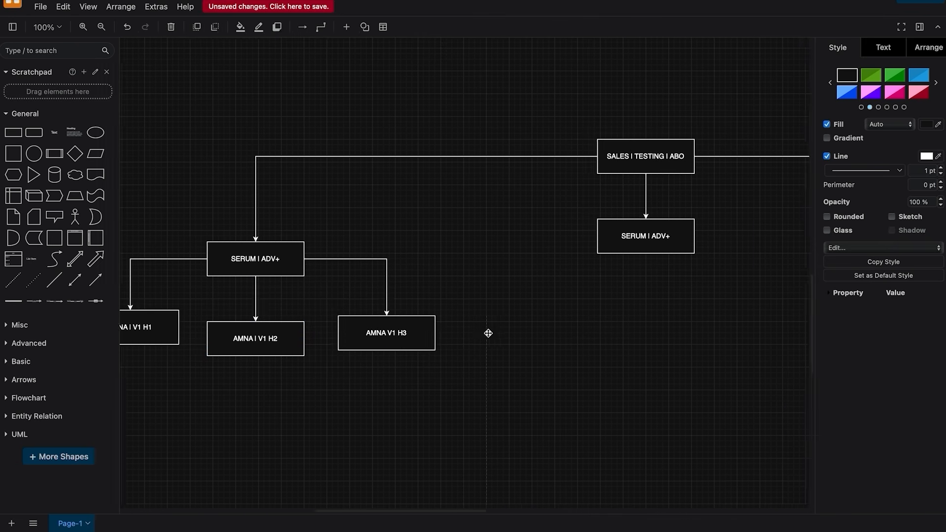
Compare the other two SERUM | ADV+ ad sets, which have no ads beneath them, with the ad set holding the hook-variation ads
{"action": "left_click", "coordinate": [603, 242]}
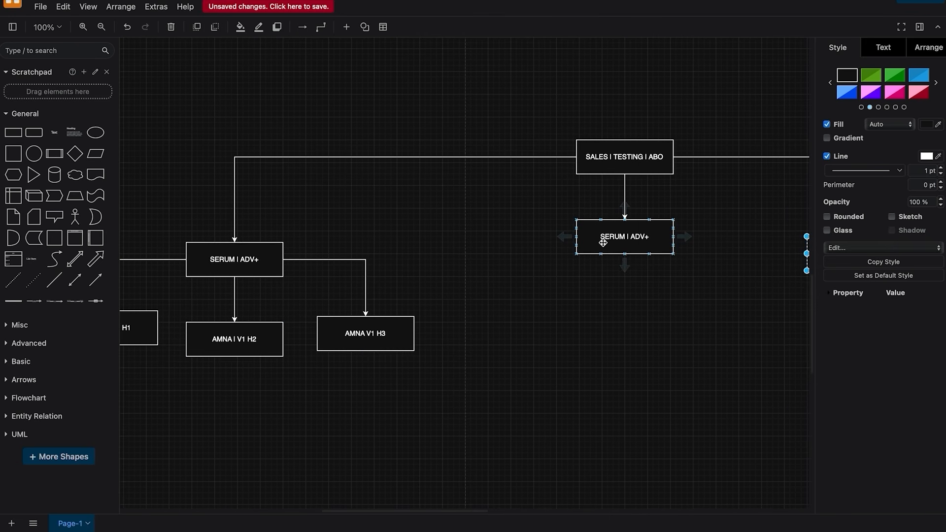
{"action": "mouse_move", "coordinate": [624, 266]}
{"action": "scroll", "coordinate": [383, 318], "scroll_direction": "left", "scroll_amount": 4}
{"action": "left_click", "coordinate": [329, 340]}
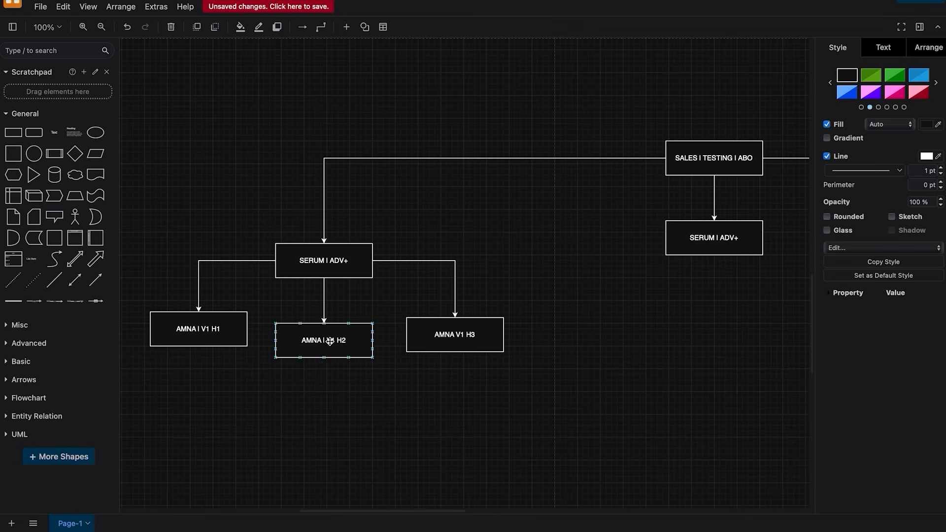
{"action": "scroll", "coordinate": [492, 344], "scroll_direction": "right", "scroll_amount": 15}
{"action": "left_click", "coordinate": [566, 271]}
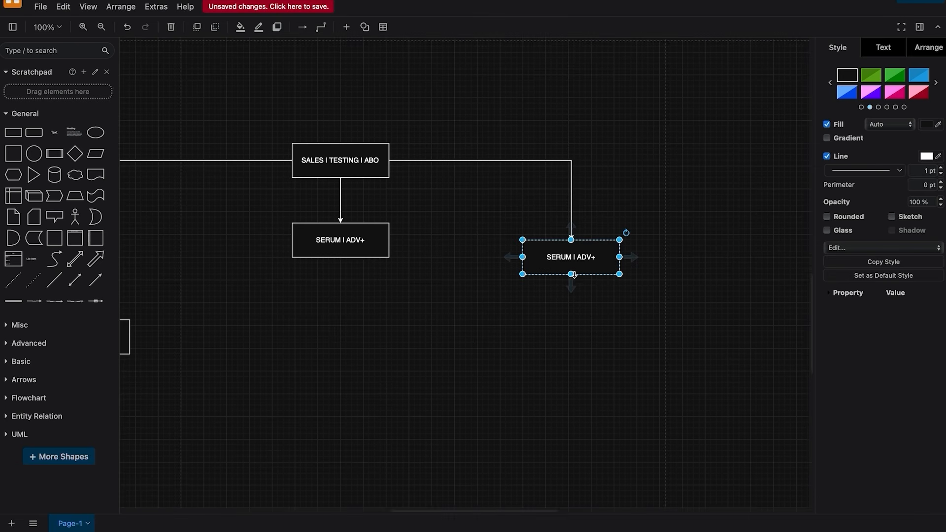
{"action": "scroll", "coordinate": [518, 308], "scroll_direction": "left", "scroll_amount": 10}
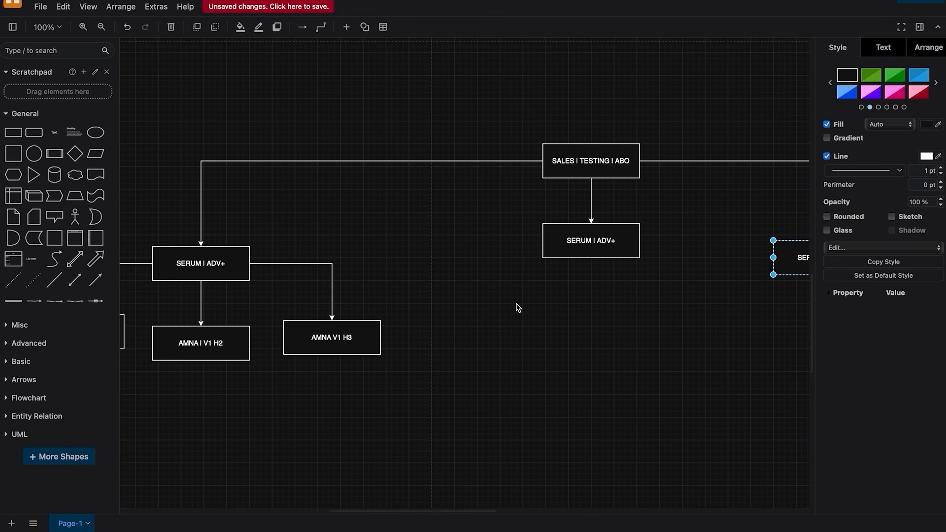
{"action": "scroll", "coordinate": [771, 251], "scroll_direction": "right", "scroll_amount": 5}
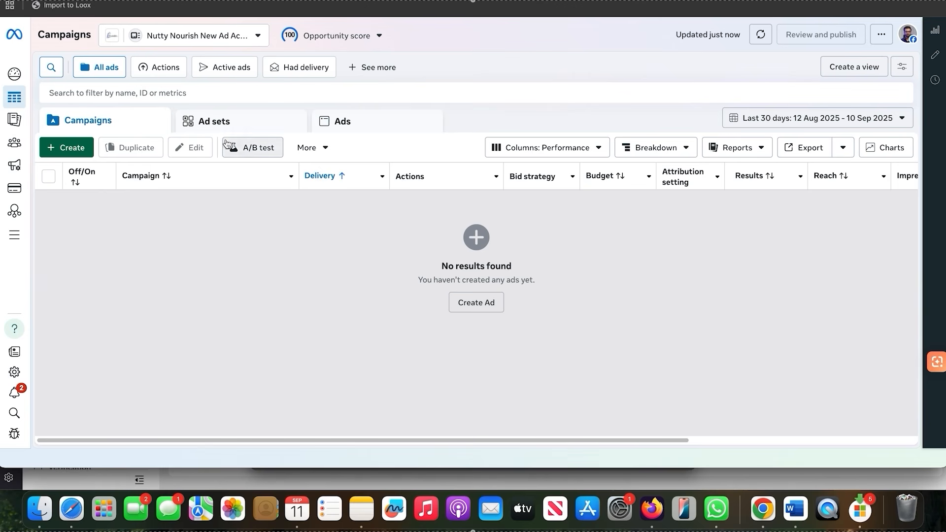
Create a new auction campaign with the Sales objective in Meta Ads Manager
{"action": "left_click", "coordinate": [74, 148]}
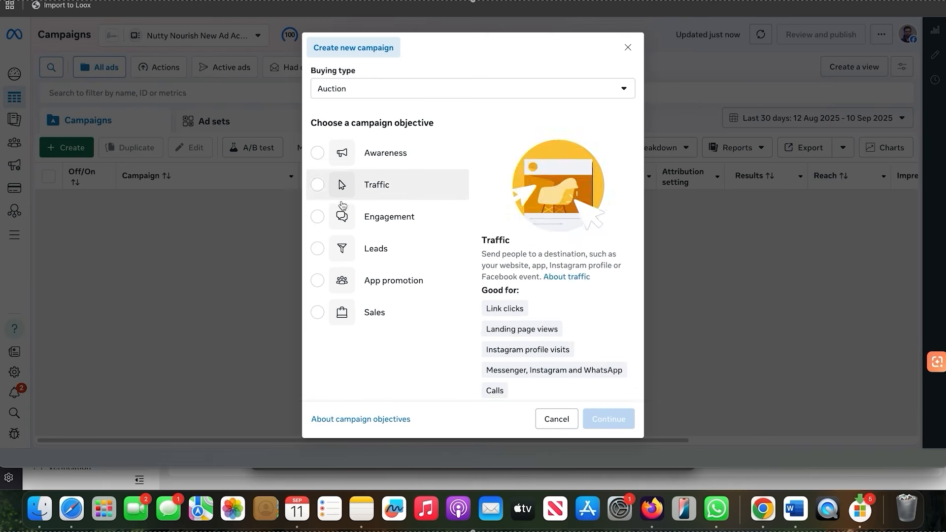
{"action": "left_click", "coordinate": [400, 313]}
{"action": "left_click", "coordinate": [606, 420]}
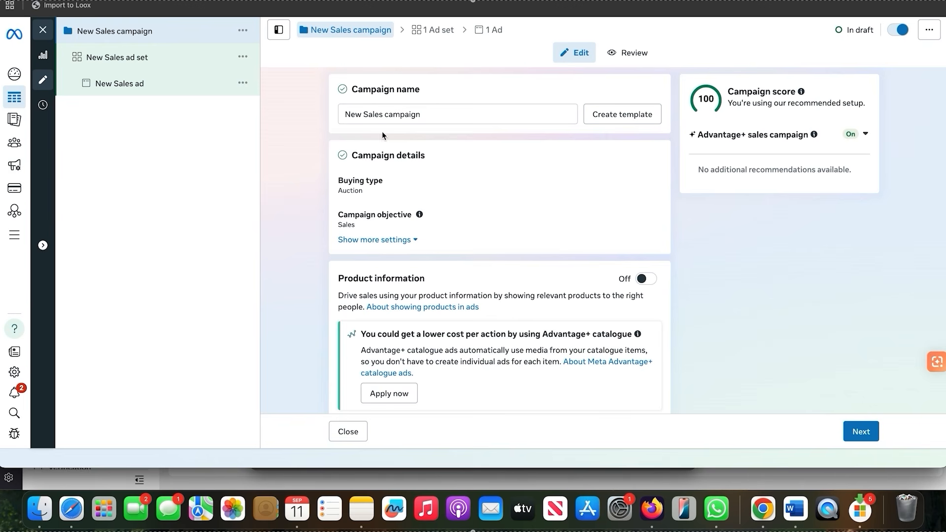
Rename the campaign as "SALES | TESTING | ABO"
{"action": "left_click", "coordinate": [436, 116]}
{"action": "left_click_drag", "start_coordinate": [436, 116], "coordinate": [334, 119]}
{"action": "key", "text": "BackSpace"}
{"action": "type", "text": "SALES"}
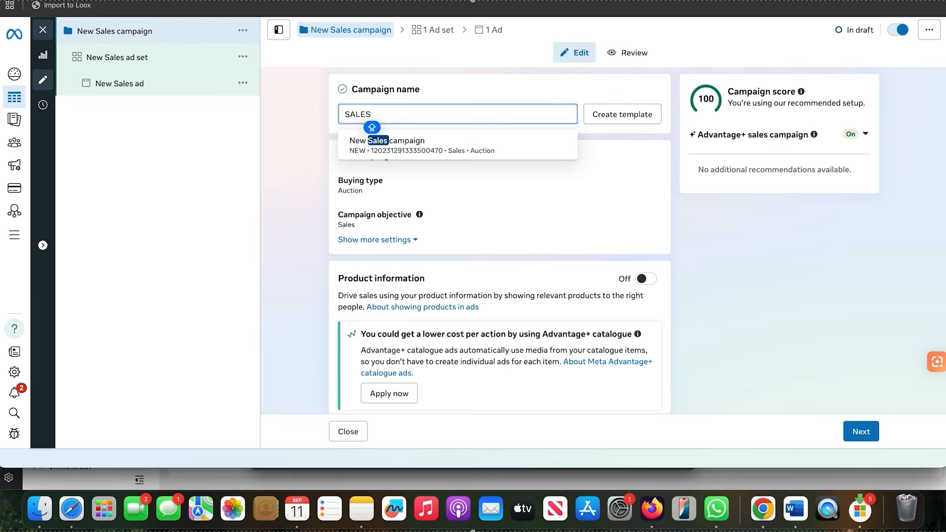
{"action": "type", "text": " | TEST"}
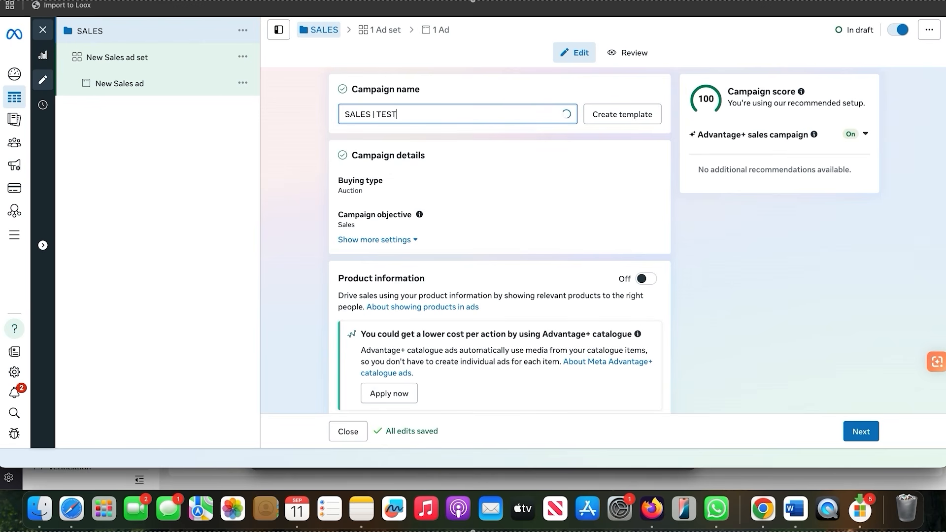
{"action": "type", "text": "ING | ABO"}
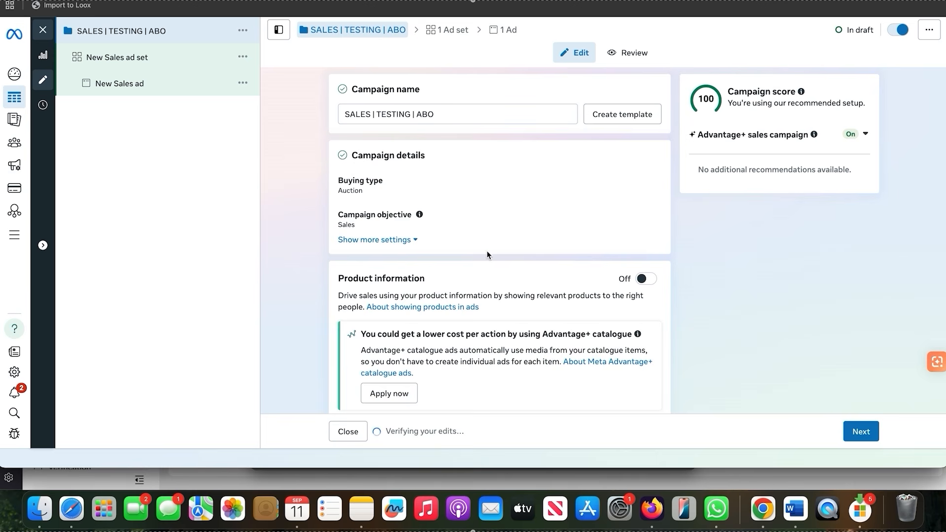
Set the campaign's budget strategy to Ad set budget and turn off budget sharing between ad sets
{"action": "scroll", "coordinate": [486, 250], "scroll_direction": "down", "scroll_amount": 7}
{"action": "scroll", "coordinate": [488, 254], "scroll_direction": "down", "scroll_amount": 1}
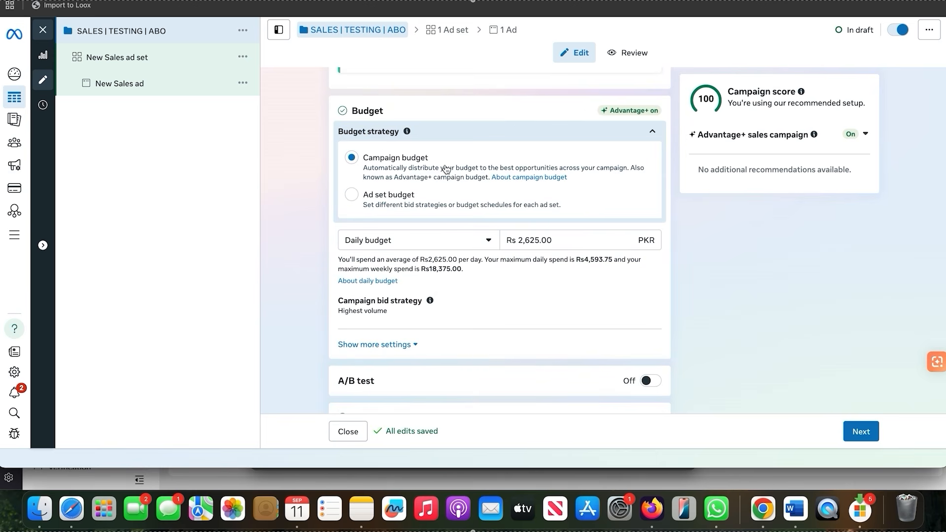
{"action": "left_click", "coordinate": [405, 194]}
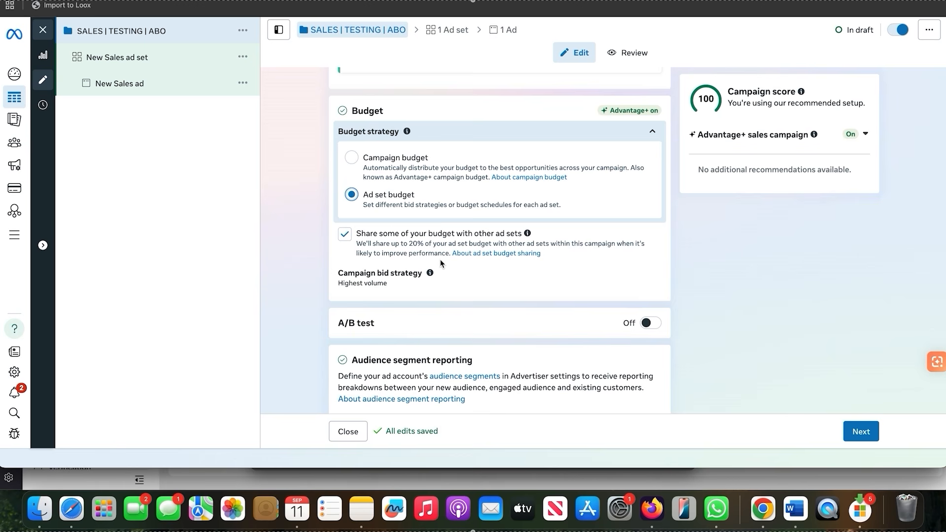
{"action": "left_click", "coordinate": [345, 234]}
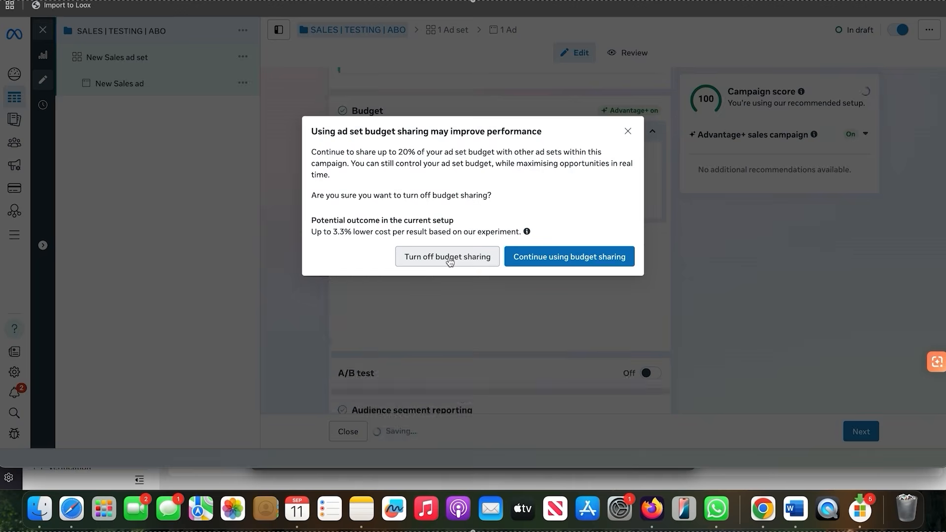
{"action": "left_click", "coordinate": [448, 258]}
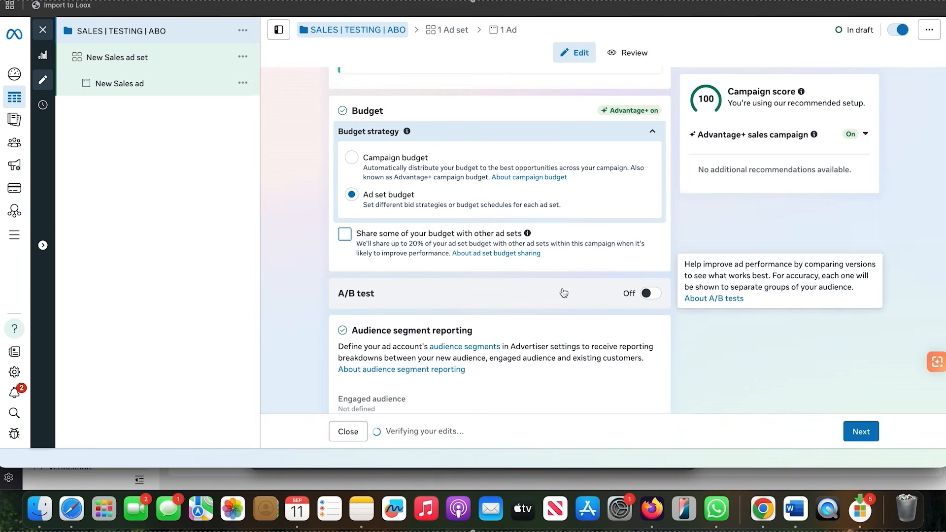
Review the Special Ad Categories options without declaring any, and continue to the ad set settings
{"action": "scroll", "coordinate": [563, 293], "scroll_direction": "down", "scroll_amount": 3}
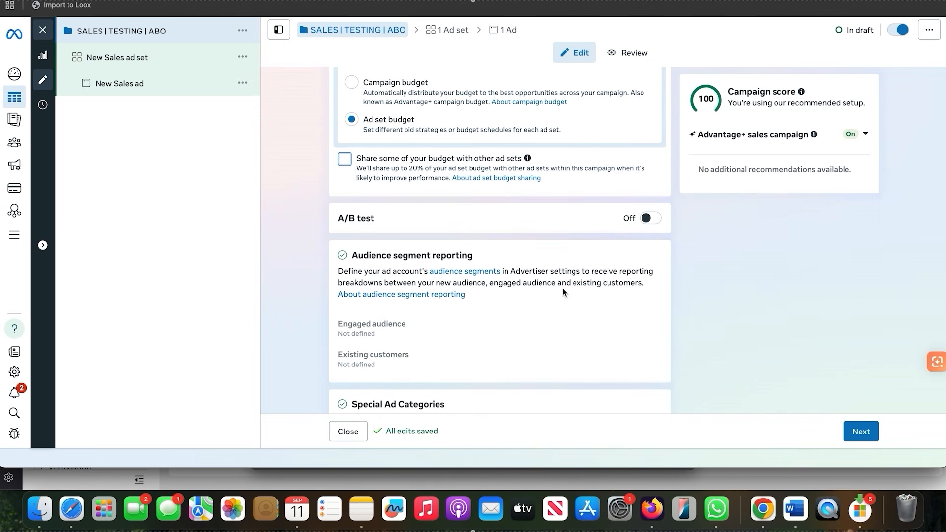
{"action": "scroll", "coordinate": [563, 291], "scroll_direction": "down", "scroll_amount": 5}
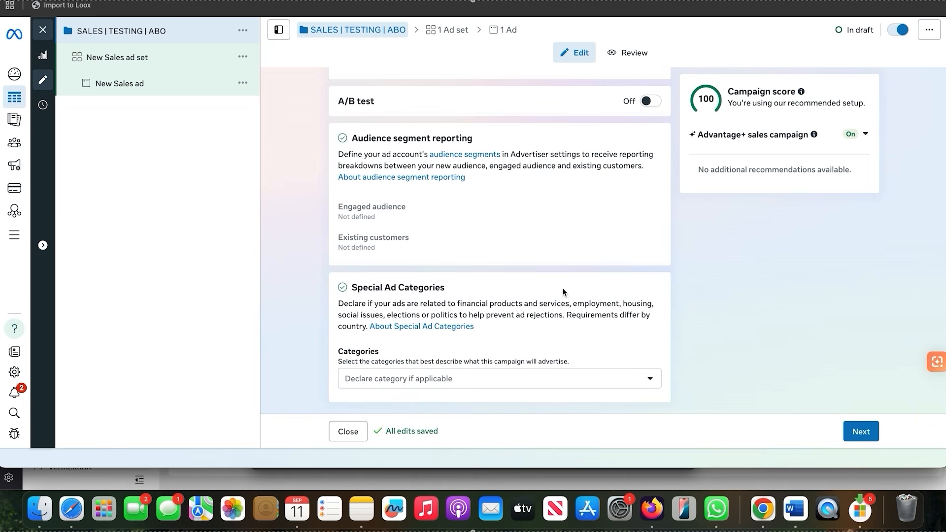
{"action": "left_click", "coordinate": [436, 385]}
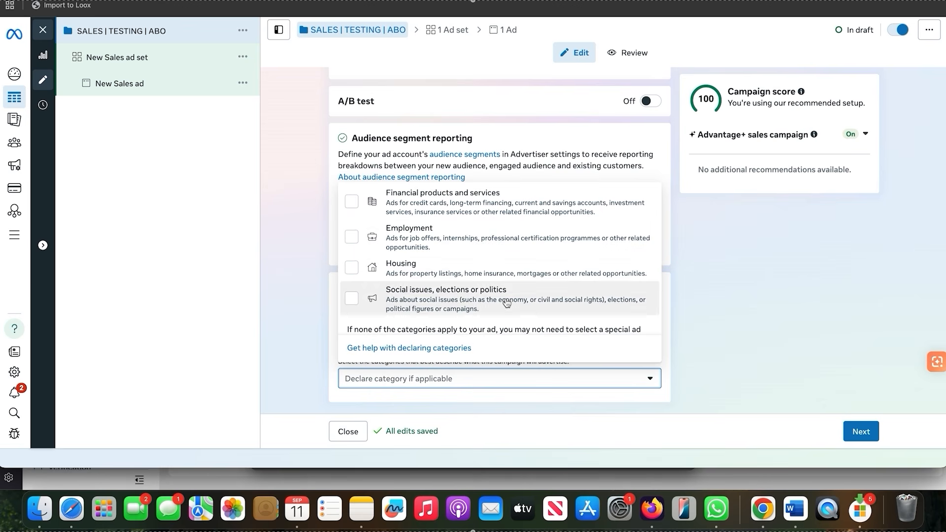
{"action": "left_click", "coordinate": [288, 320]}
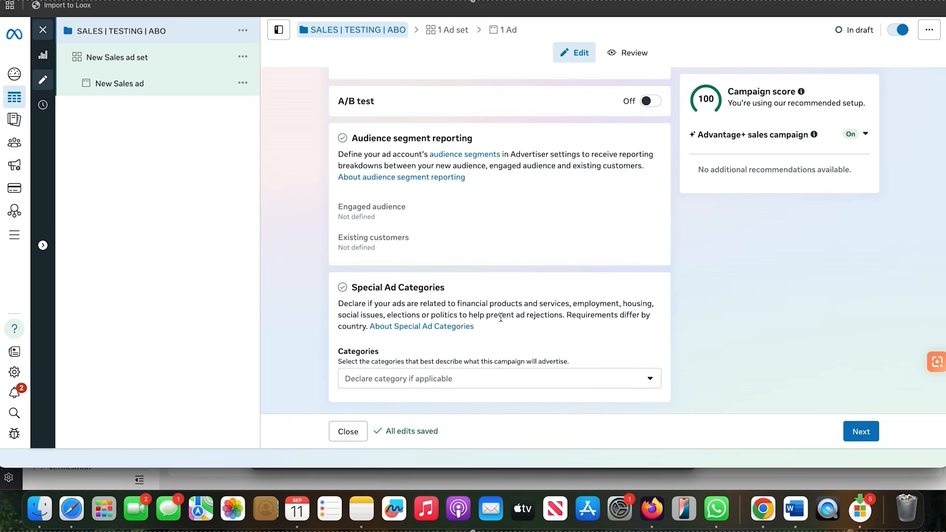
{"action": "scroll", "coordinate": [500, 318], "scroll_direction": "up", "scroll_amount": 10}
{"action": "left_click", "coordinate": [861, 430]}
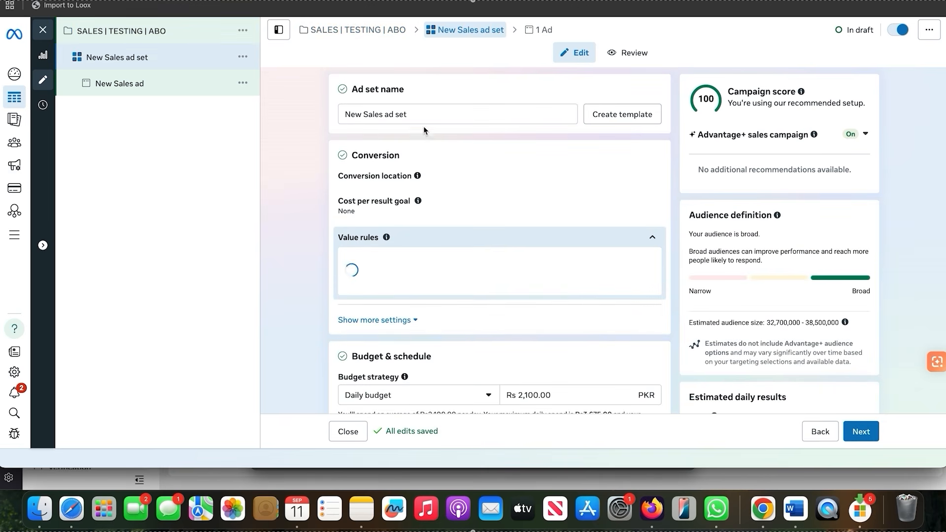
Rename the ad set as "HEALTHY BITES | ADV+"
{"action": "left_click_drag", "start_coordinate": [411, 114], "coordinate": [322, 115]}
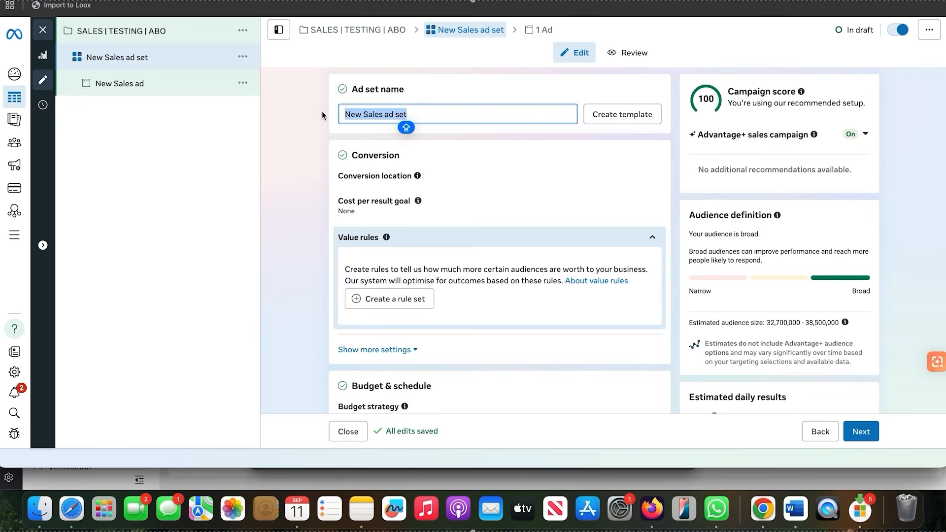
{"action": "key", "text": "BackSpace"}
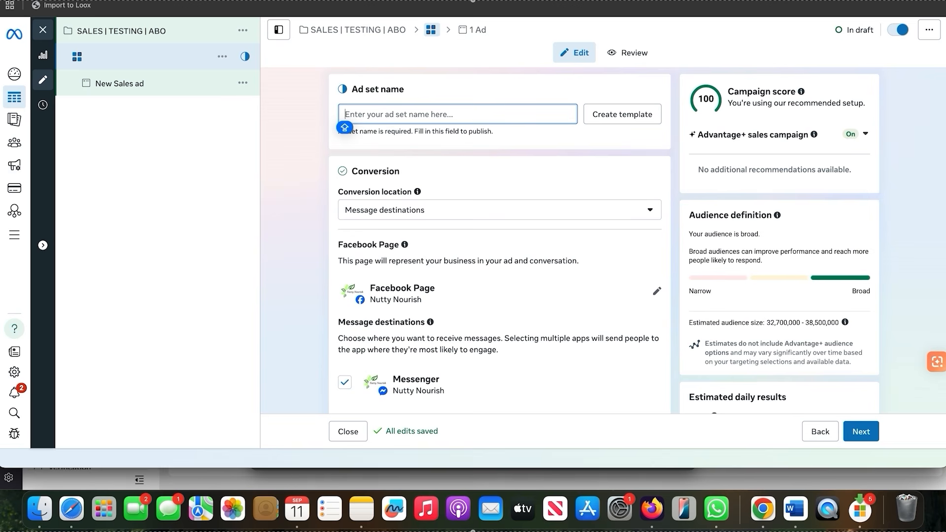
{"action": "type", "text": "HEALTHY"}
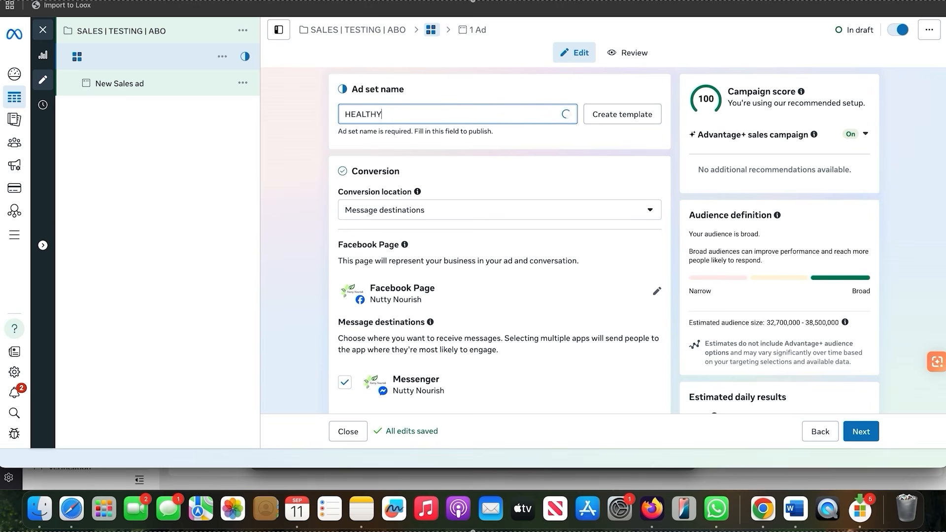
{"action": "type", "text": " BITES"}
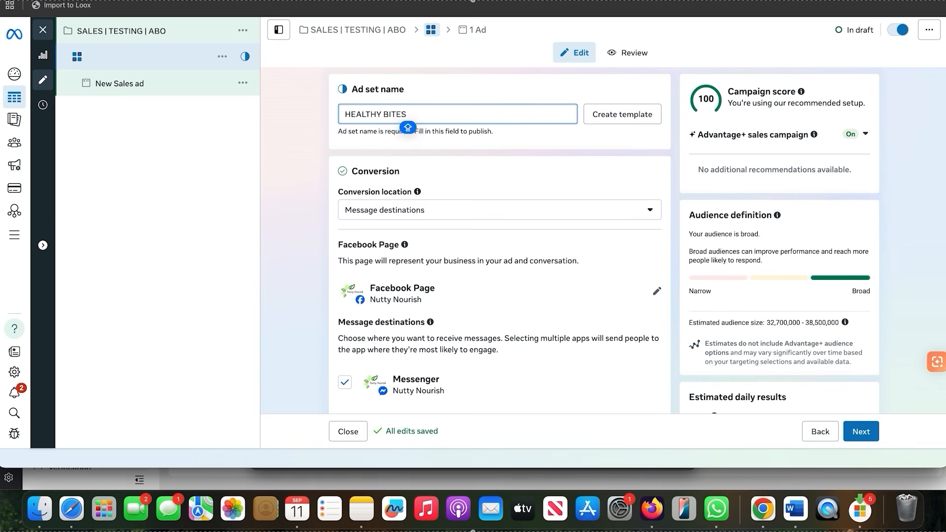
{"action": "type", "text": " | ADV+ B"}
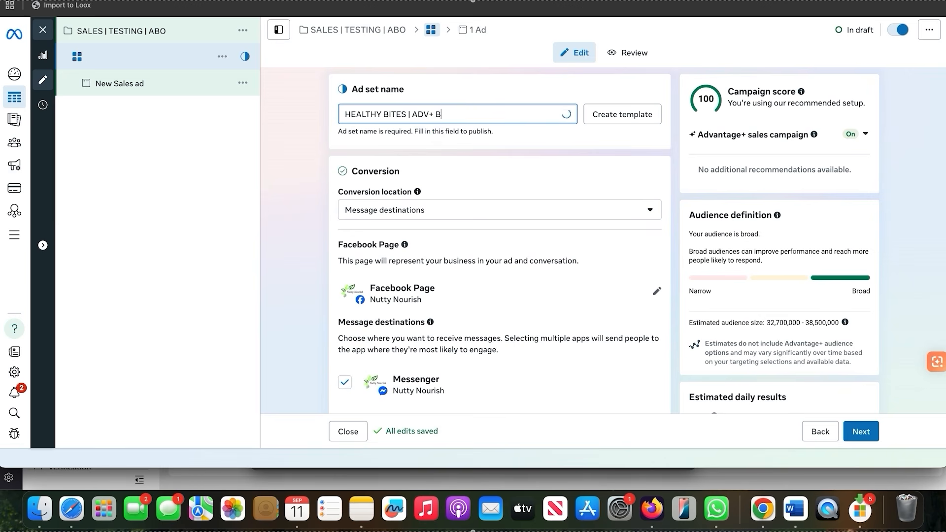
{"action": "key", "text": "BackSpace"}
{"action": "key", "text": "BackSpace"}
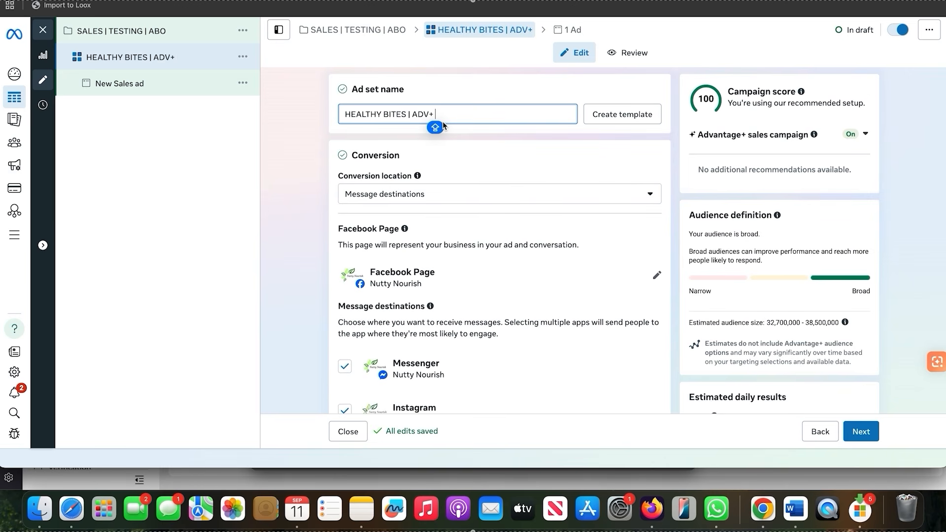
Set the ad set's conversion location to Website and bring up its performance goal and dataset settings
{"action": "left_click", "coordinate": [485, 202]}
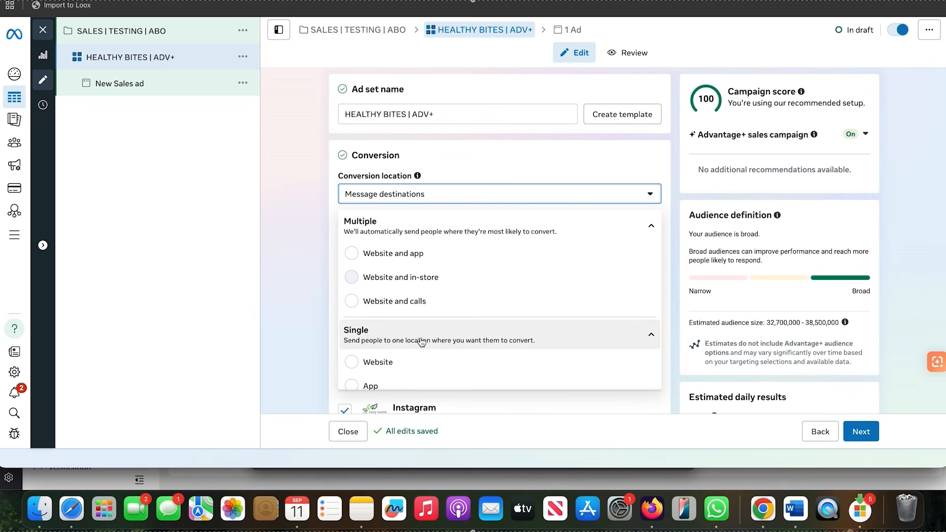
{"action": "left_click", "coordinate": [423, 361]}
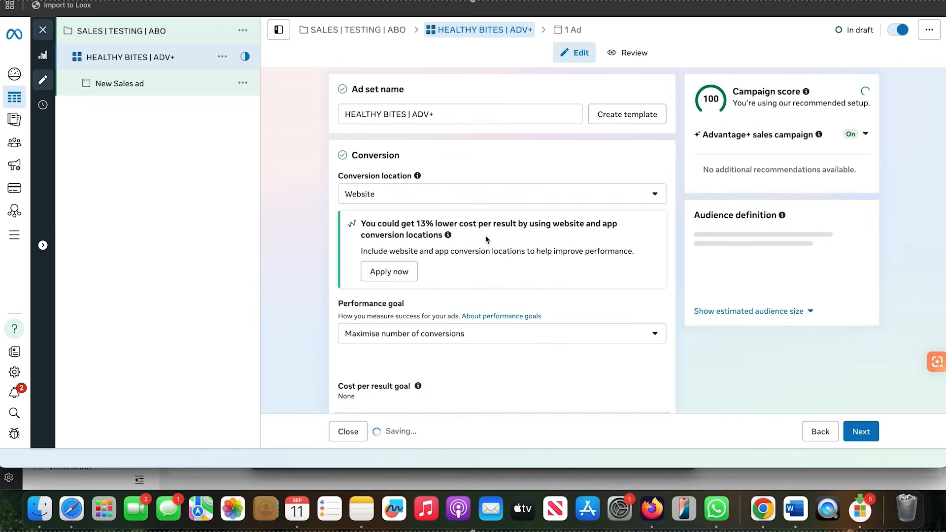
{"action": "scroll", "coordinate": [443, 295], "scroll_direction": "down", "scroll_amount": 3}
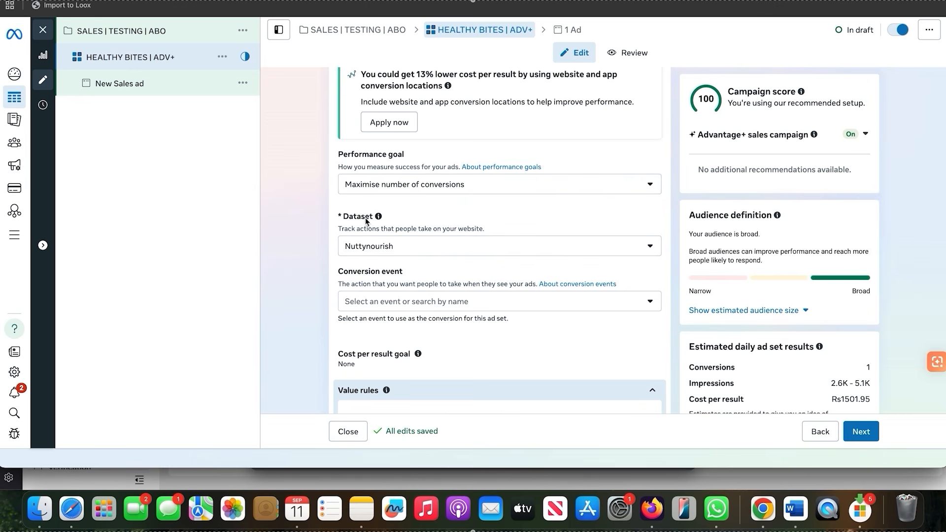
Set the ad set's conversion event to Purchase
{"action": "left_click", "coordinate": [402, 301]}
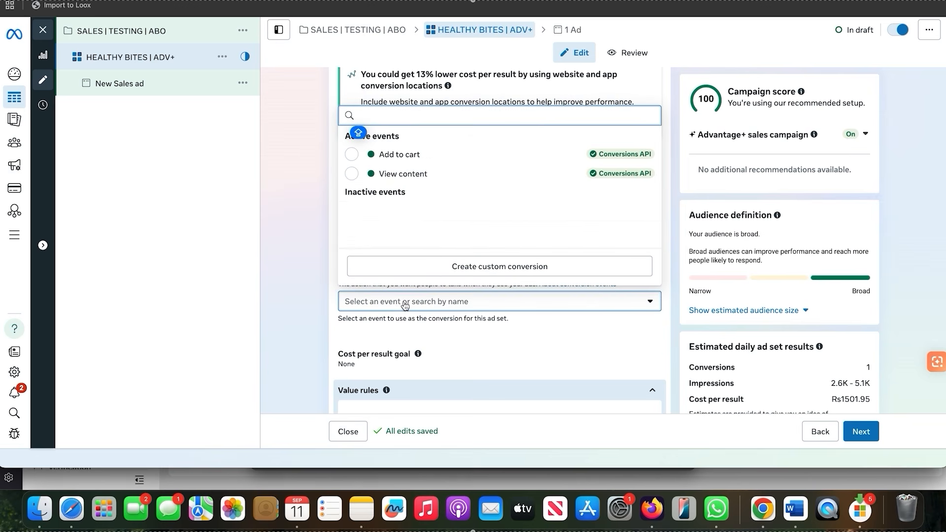
{"action": "scroll", "coordinate": [433, 197], "scroll_direction": "down", "scroll_amount": 3}
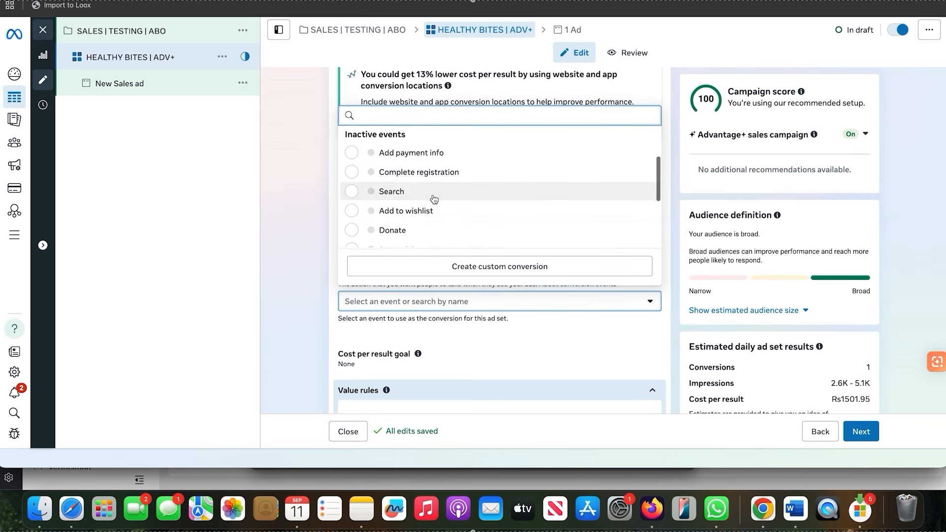
{"action": "scroll", "coordinate": [433, 217], "scroll_direction": "down", "scroll_amount": 3}
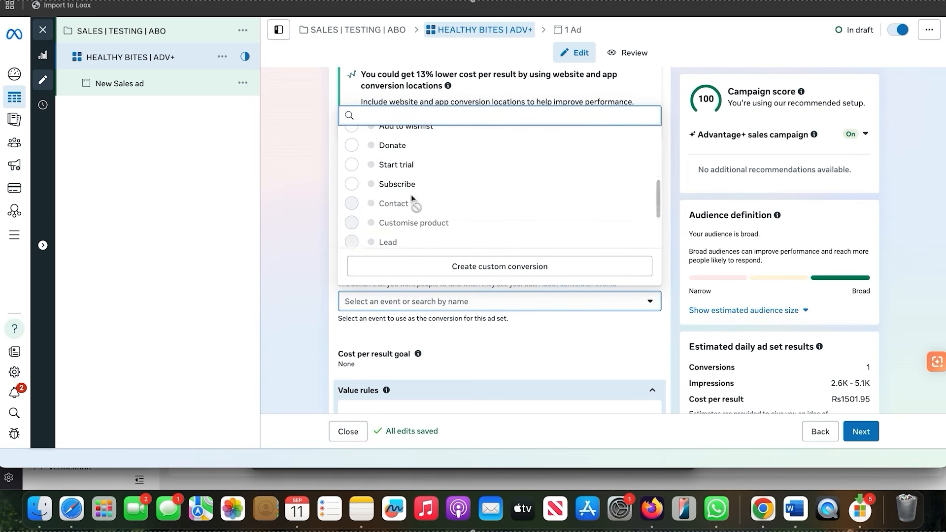
{"action": "scroll", "coordinate": [413, 199], "scroll_direction": "down", "scroll_amount": 3}
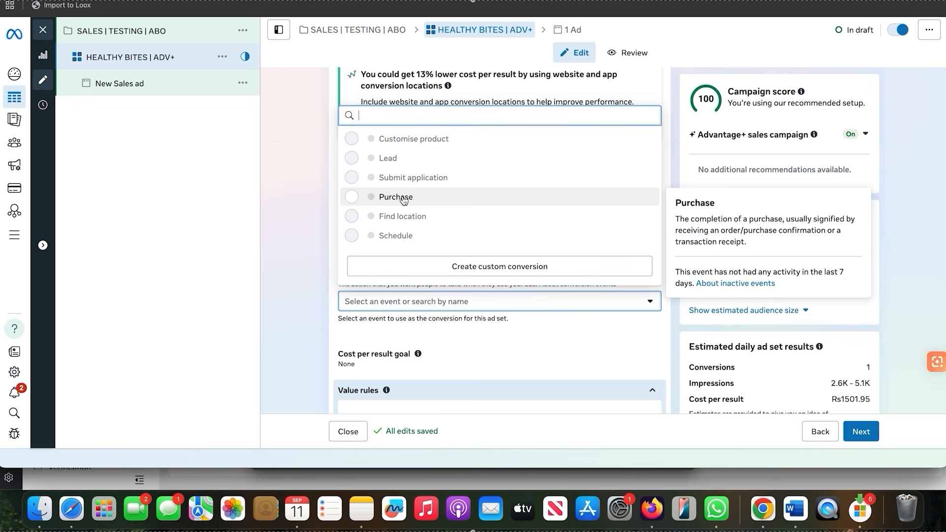
{"action": "left_click", "coordinate": [404, 199]}
Set the ad set's daily budget to Rs 1,000
{"action": "scroll", "coordinate": [545, 251], "scroll_direction": "down", "scroll_amount": 5}
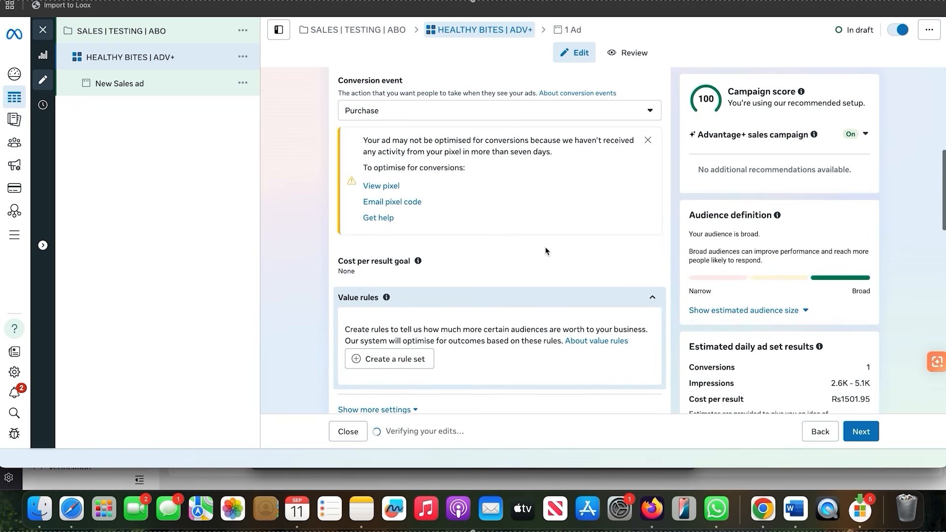
{"action": "scroll", "coordinate": [546, 250], "scroll_direction": "down", "scroll_amount": 2}
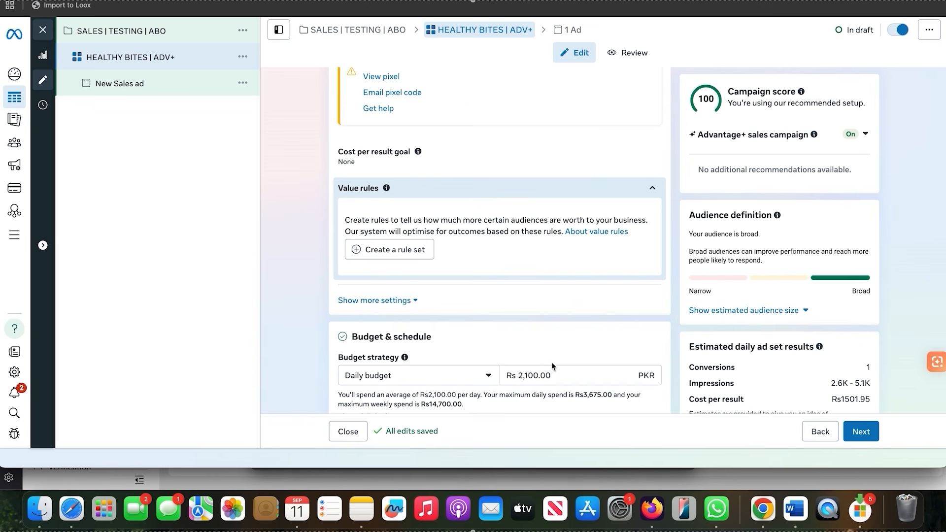
{"action": "left_click_drag", "start_coordinate": [542, 375], "coordinate": [453, 367]}
{"action": "type", "text": "1000"}
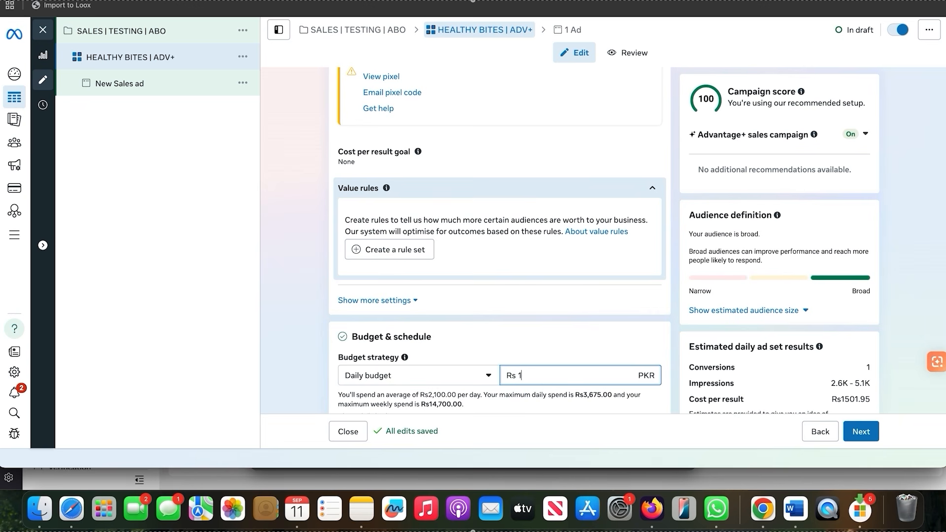
{"action": "left_click", "coordinate": [548, 321]}
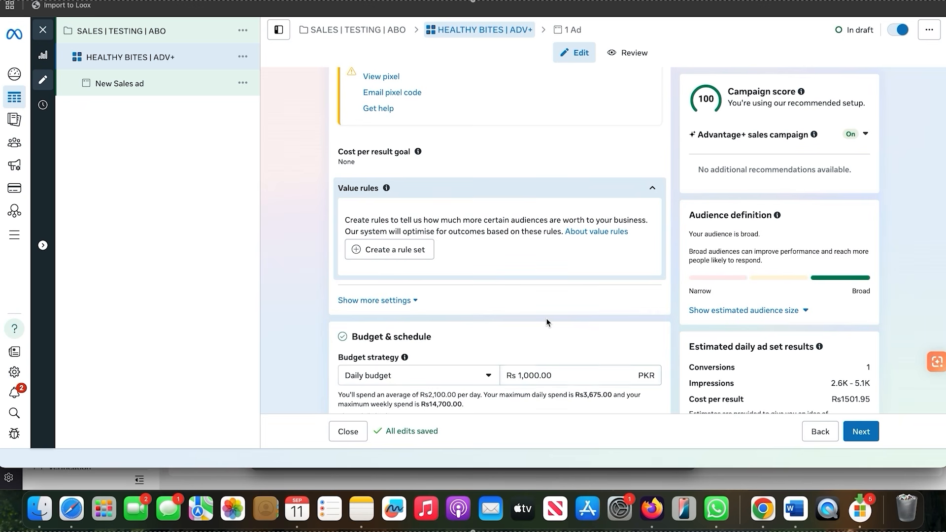
{"action": "scroll", "coordinate": [548, 322], "scroll_direction": "down", "scroll_amount": 4}
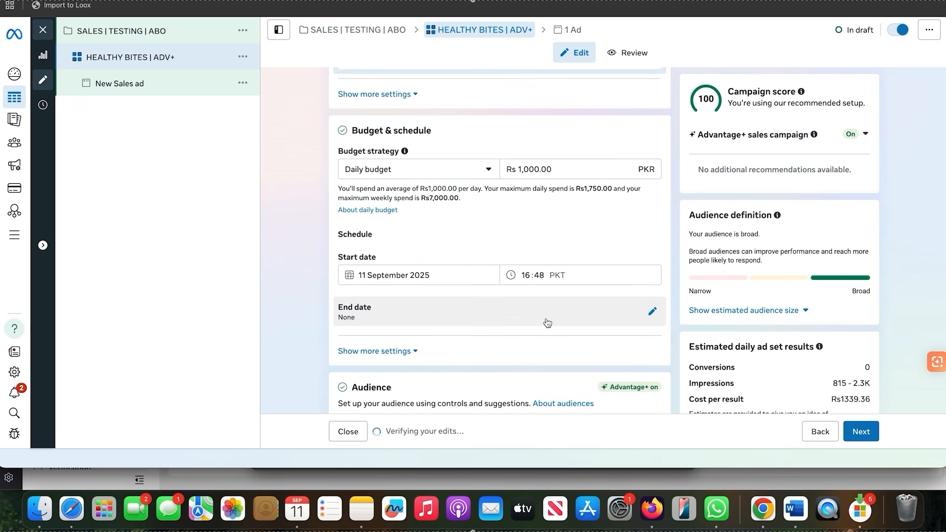
{"action": "scroll", "coordinate": [547, 321], "scroll_direction": "up", "scroll_amount": 5}
{"action": "left_click", "coordinate": [486, 235]}
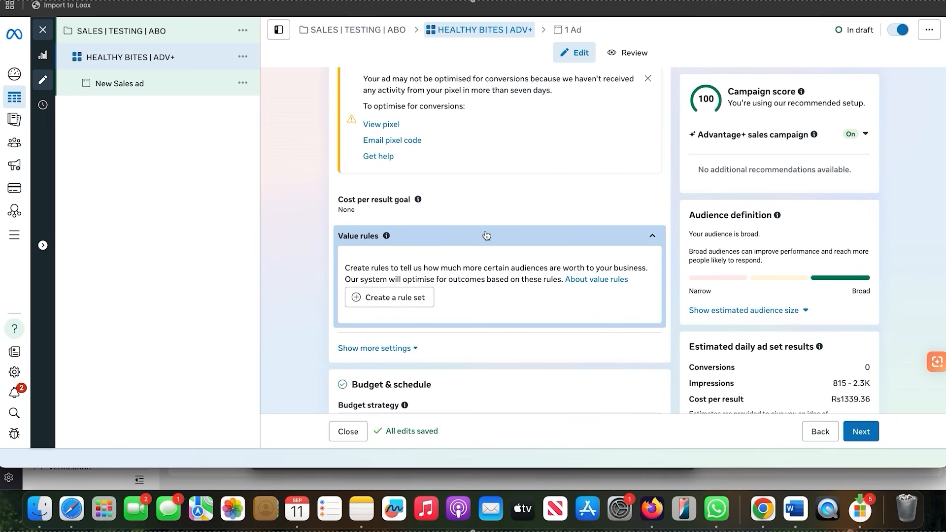
Dismiss the Threads feed placement notice in the ad set's placements and briefly consult the help article about placements
{"action": "scroll", "coordinate": [486, 235], "scroll_direction": "down", "scroll_amount": 10}
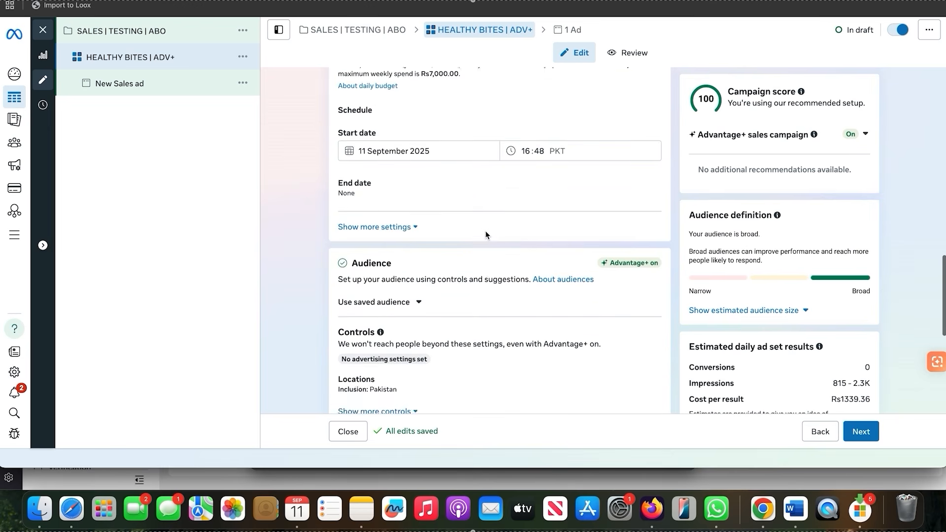
{"action": "scroll", "coordinate": [485, 234], "scroll_direction": "down", "scroll_amount": 5}
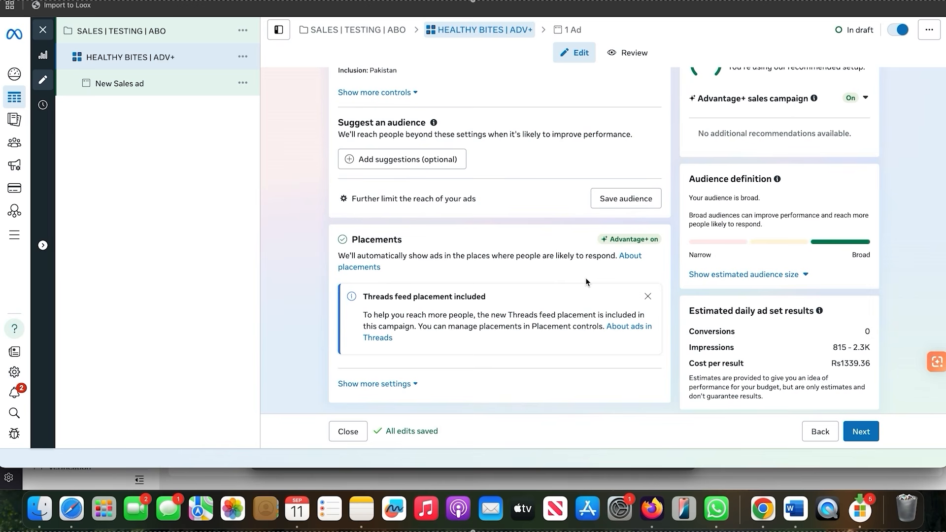
{"action": "left_click", "coordinate": [648, 297]}
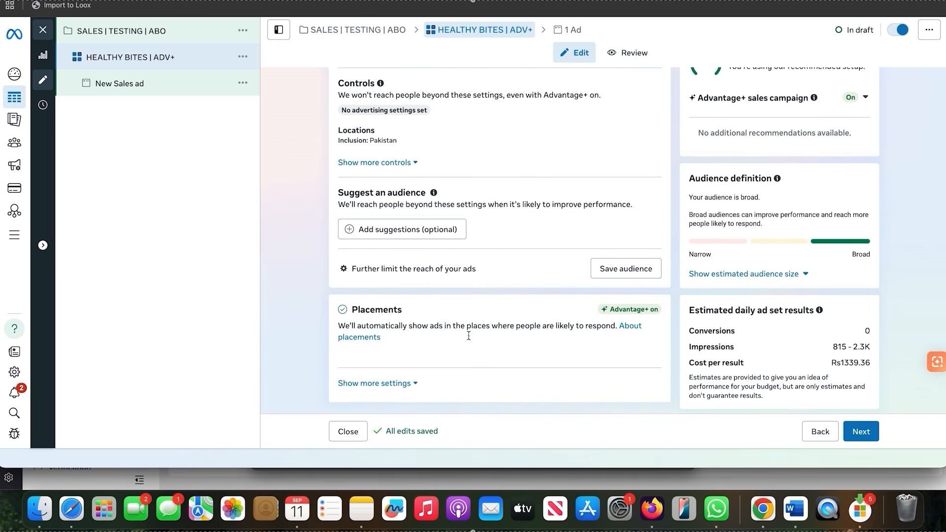
{"action": "left_click", "coordinate": [370, 339]}
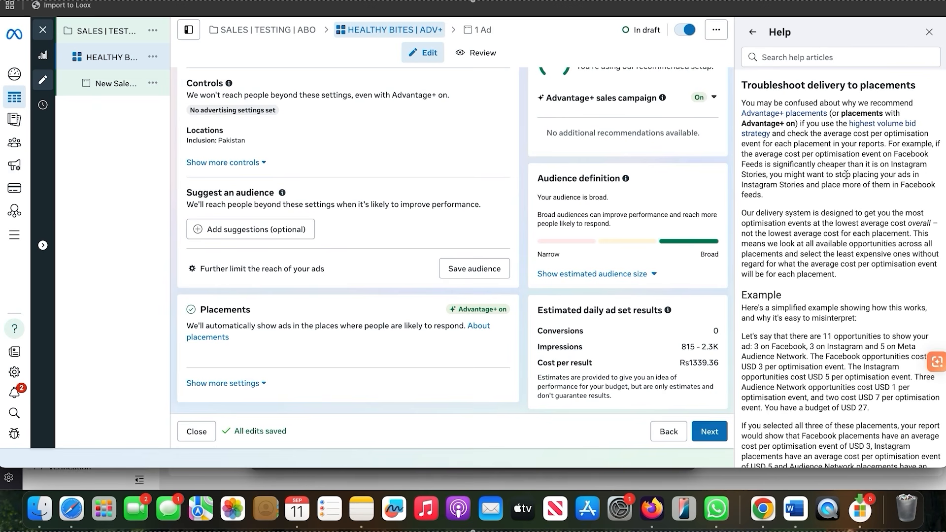
{"action": "left_click", "coordinate": [929, 32]}
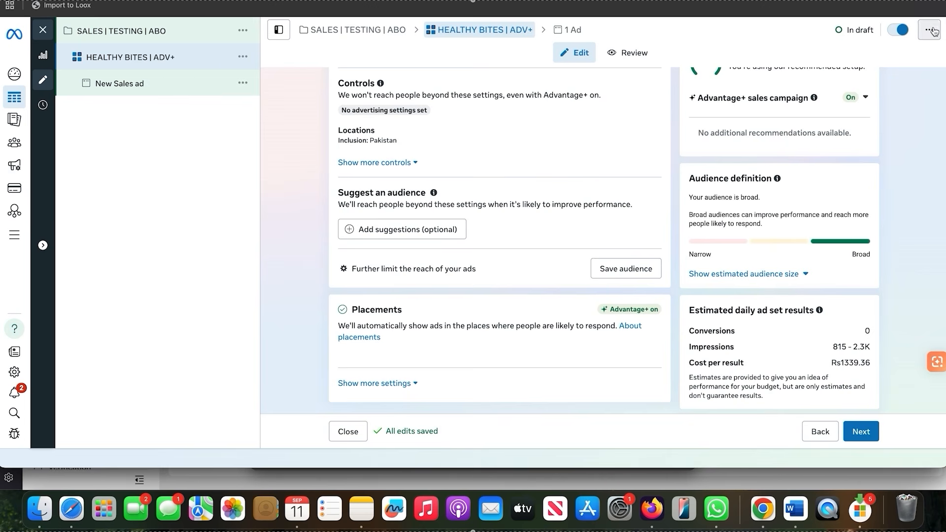
Examine the ad set's expanded placement settings, including platforms, placement controls, and brand safety and suitability
{"action": "left_click", "coordinate": [379, 385]}
{"action": "scroll", "coordinate": [376, 391], "scroll_direction": "down", "scroll_amount": 3}
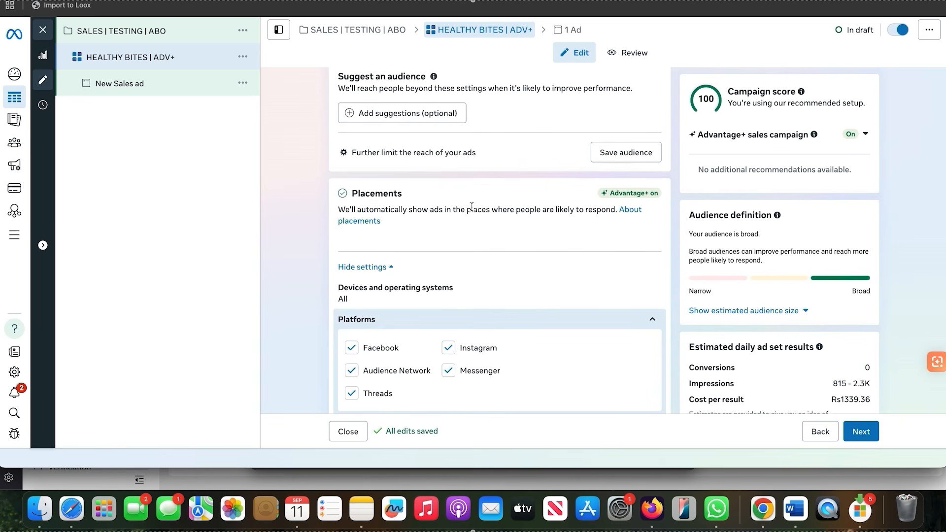
{"action": "scroll", "coordinate": [471, 207], "scroll_direction": "down", "scroll_amount": 2}
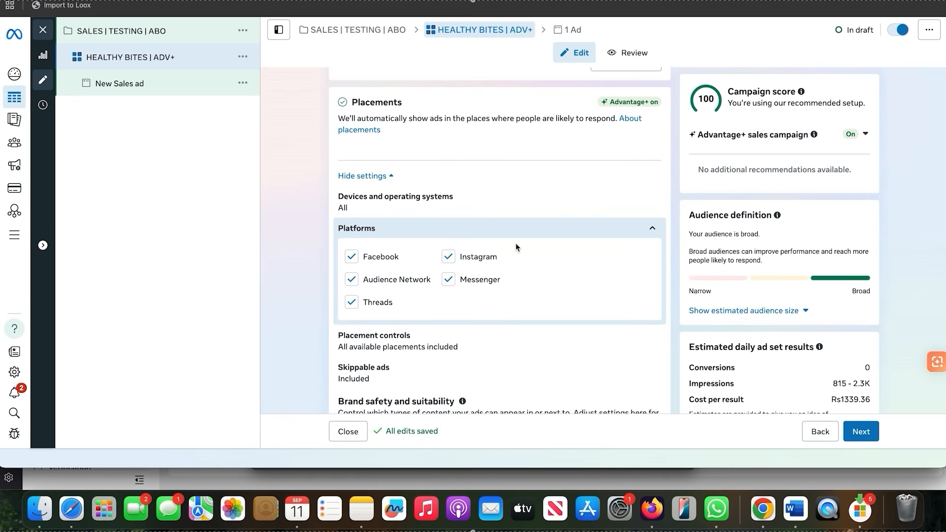
{"action": "scroll", "coordinate": [516, 244], "scroll_direction": "down", "scroll_amount": 3}
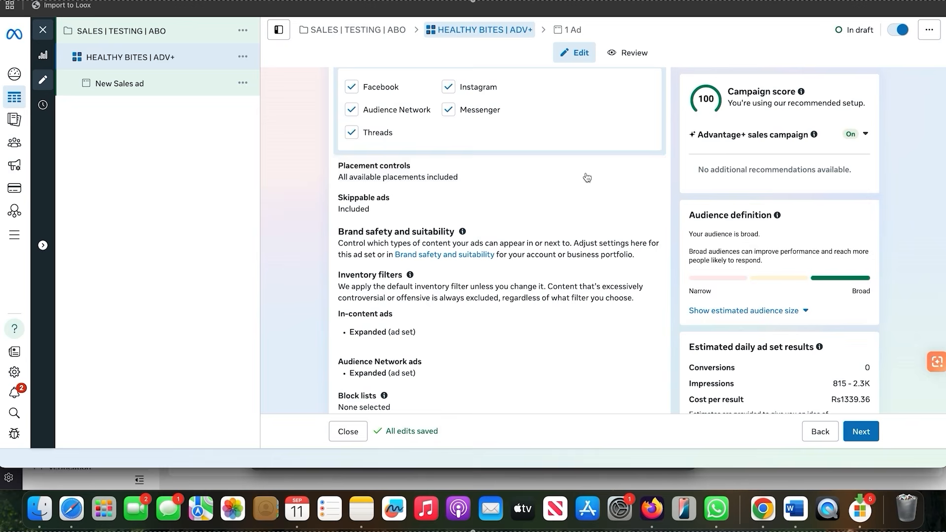
{"action": "left_click", "coordinate": [646, 176]}
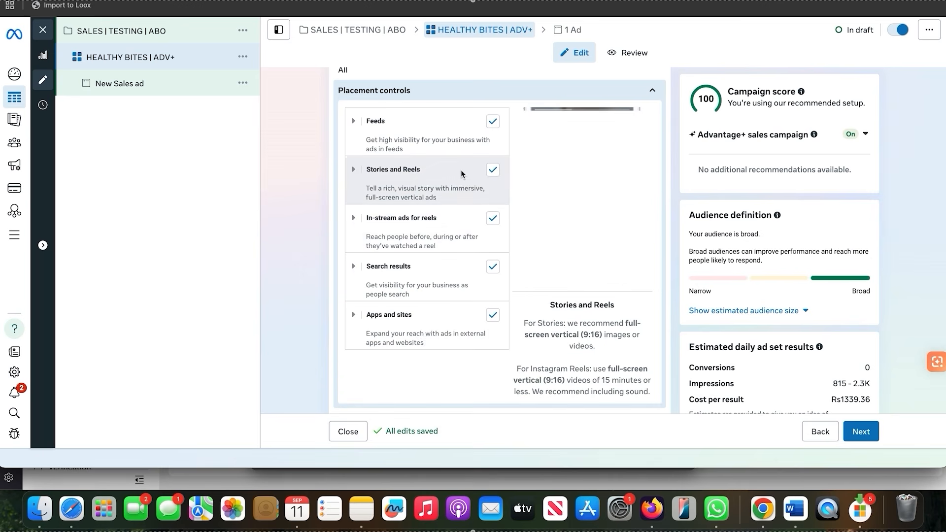
{"action": "scroll", "coordinate": [445, 230], "scroll_direction": "down", "scroll_amount": 4}
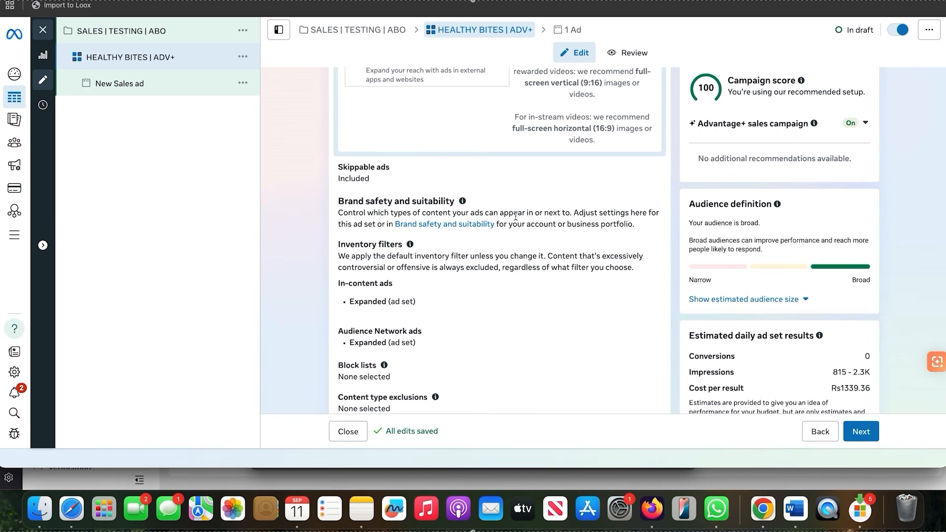
{"action": "scroll", "coordinate": [517, 220], "scroll_direction": "down", "scroll_amount": 1}
{"action": "scroll", "coordinate": [413, 328], "scroll_direction": "up", "scroll_amount": 3}
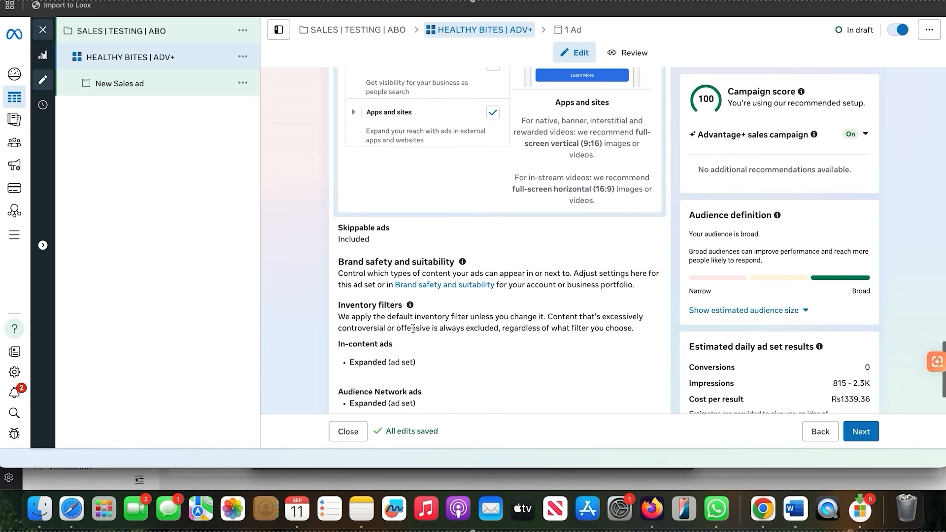
{"action": "scroll", "coordinate": [413, 328], "scroll_direction": "up", "scroll_amount": 10}
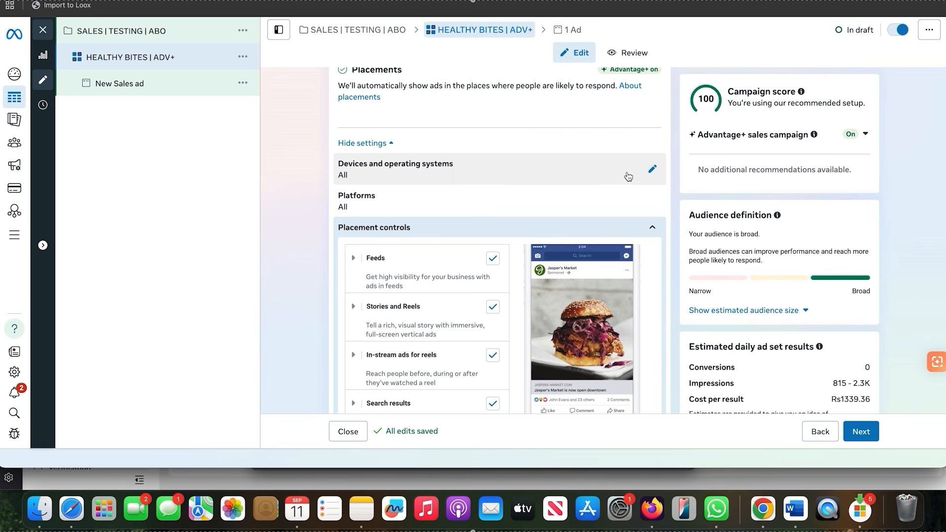
Continue to the ad level and rename the new sales ad with a person's name followed by "| V1 H1"
{"action": "left_click", "coordinate": [852, 431]}
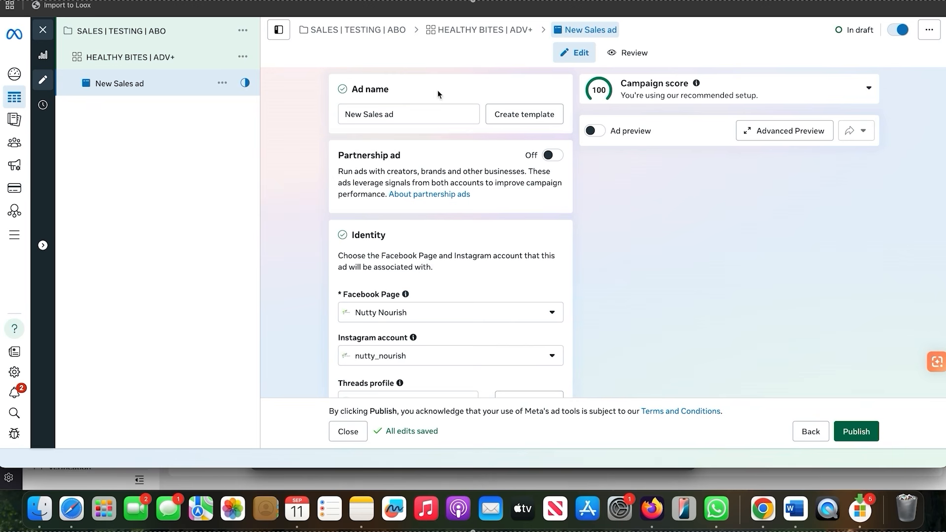
{"action": "triple_click", "coordinate": [374, 114]}
{"action": "type", "text": "AAZAN "}
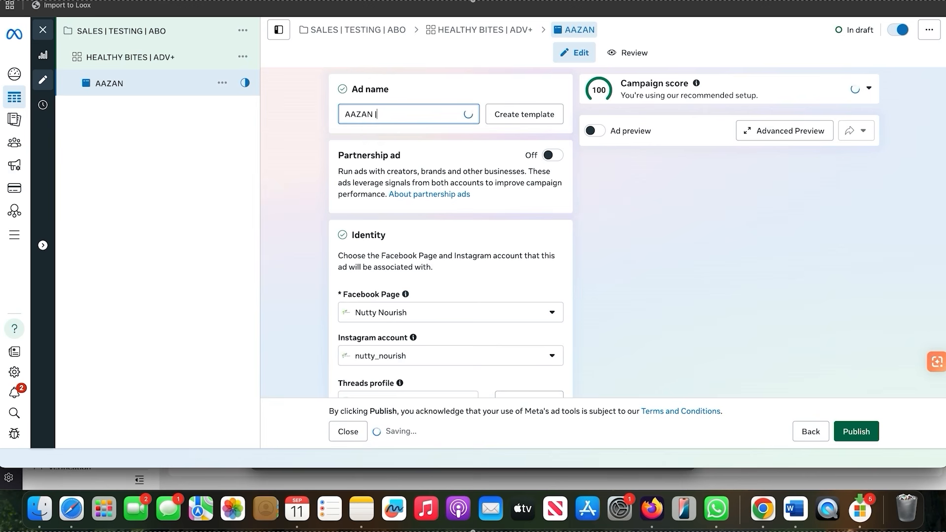
{"action": "type", "text": "|"}
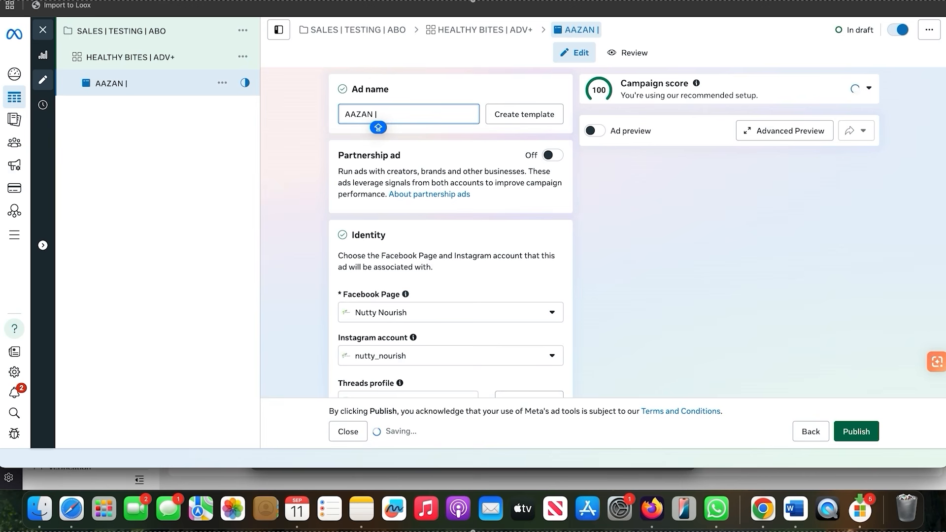
{"action": "type", "text": " V1 H1"}
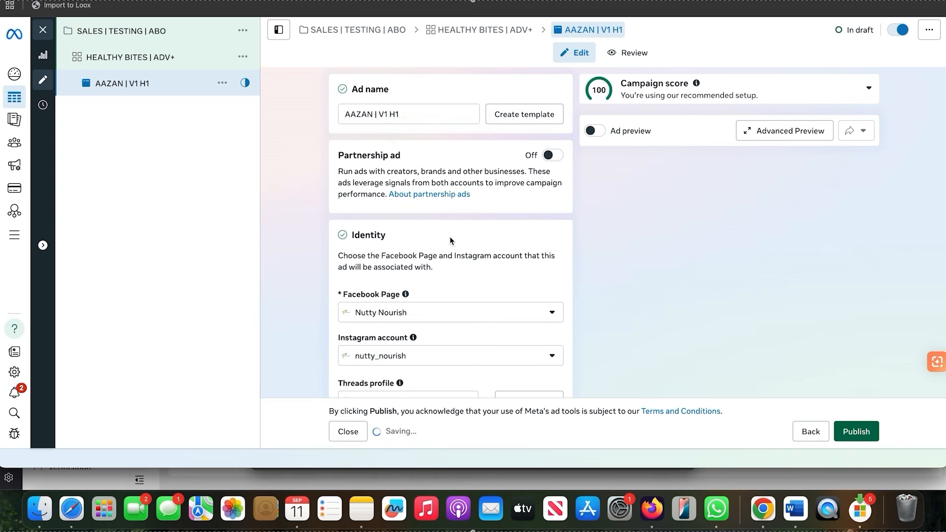
Check the ad's identity, media setup and format options, and turn off Multi-advertiser ads
{"action": "scroll", "coordinate": [451, 264], "scroll_direction": "down", "scroll_amount": 3}
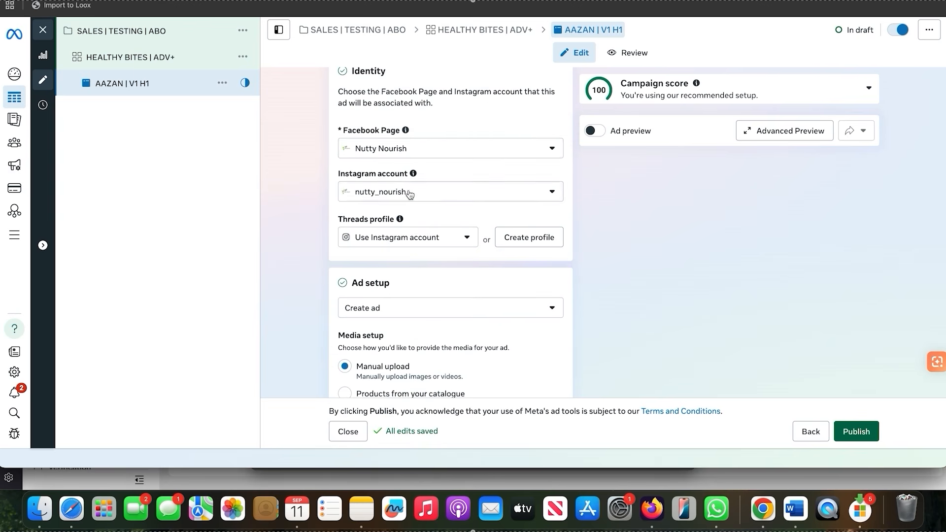
{"action": "scroll", "coordinate": [405, 192], "scroll_direction": "down", "scroll_amount": 3}
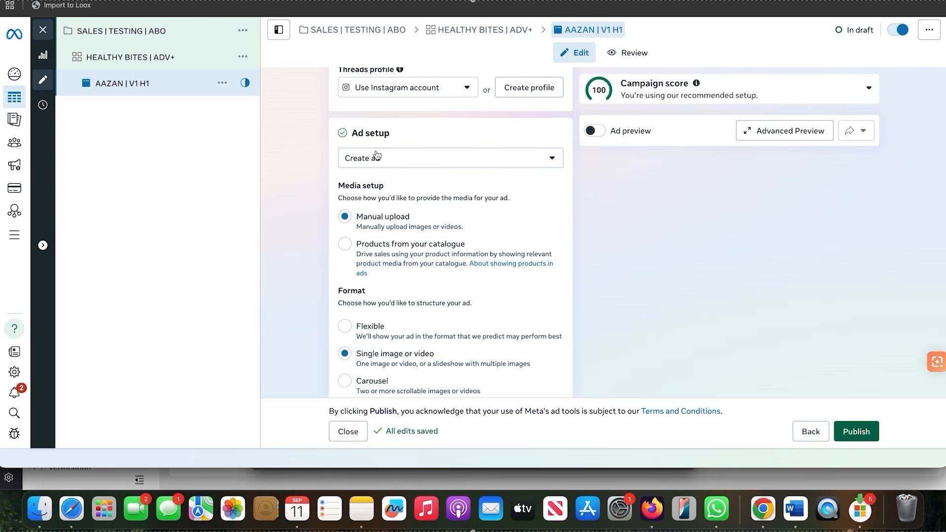
{"action": "scroll", "coordinate": [377, 156], "scroll_direction": "down", "scroll_amount": 2}
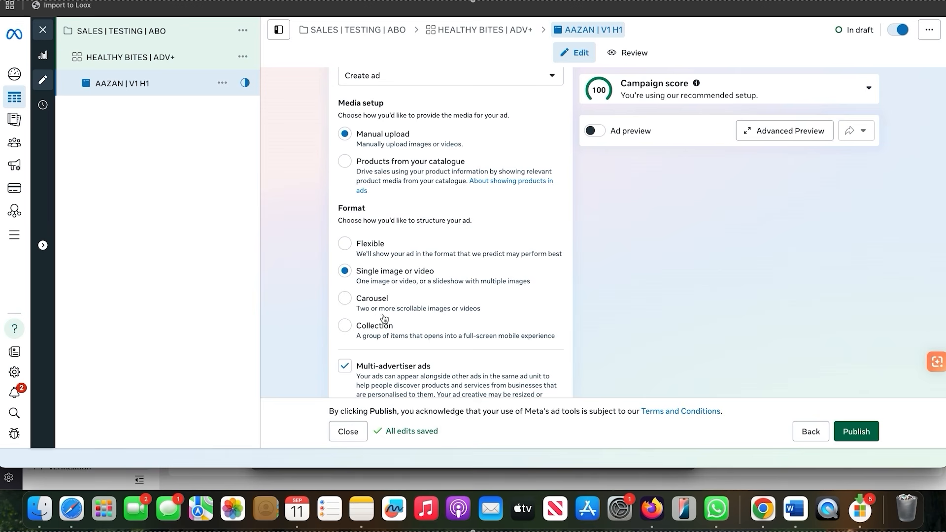
{"action": "scroll", "coordinate": [400, 326], "scroll_direction": "down", "scroll_amount": 2}
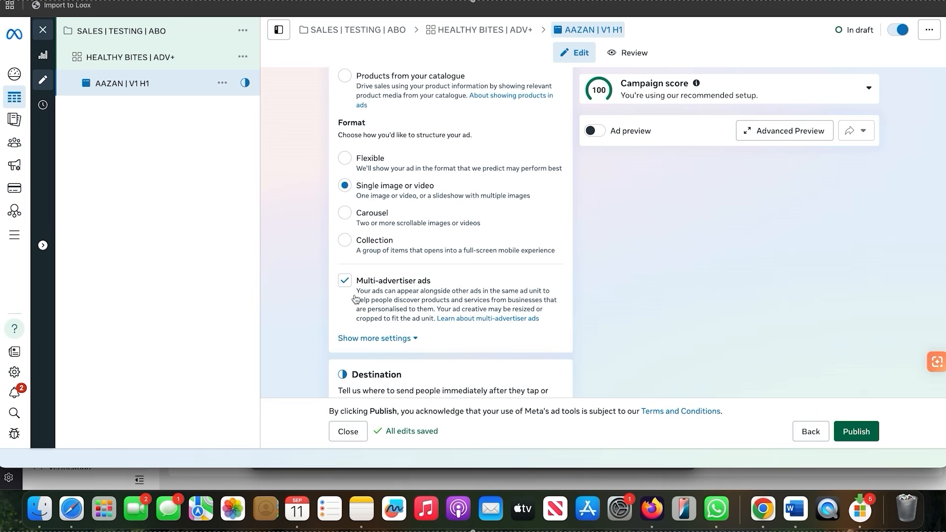
{"action": "left_click", "coordinate": [348, 288]}
{"action": "scroll", "coordinate": [394, 325], "scroll_direction": "down", "scroll_amount": 2}
{"action": "left_click", "coordinate": [426, 370]}
{"action": "type", "text": "w"}
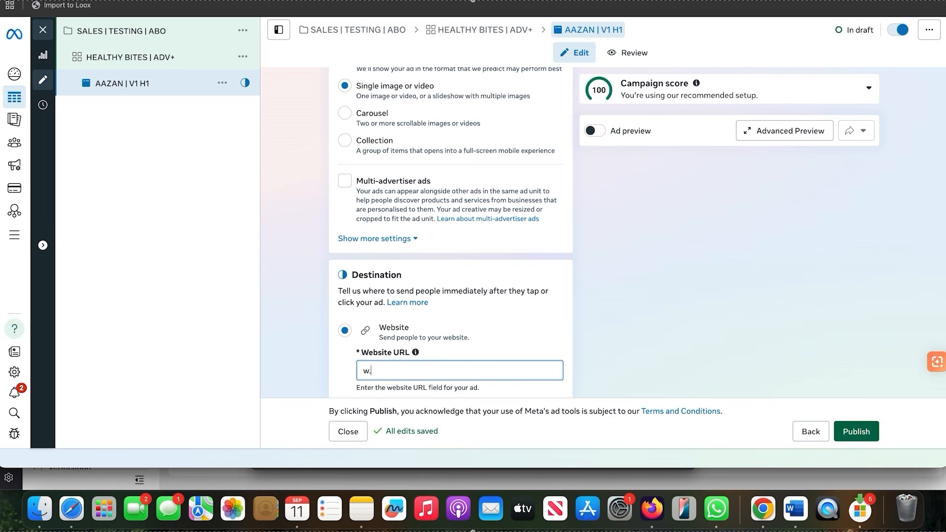
{"action": "type", "text": "wwrandom.com"}
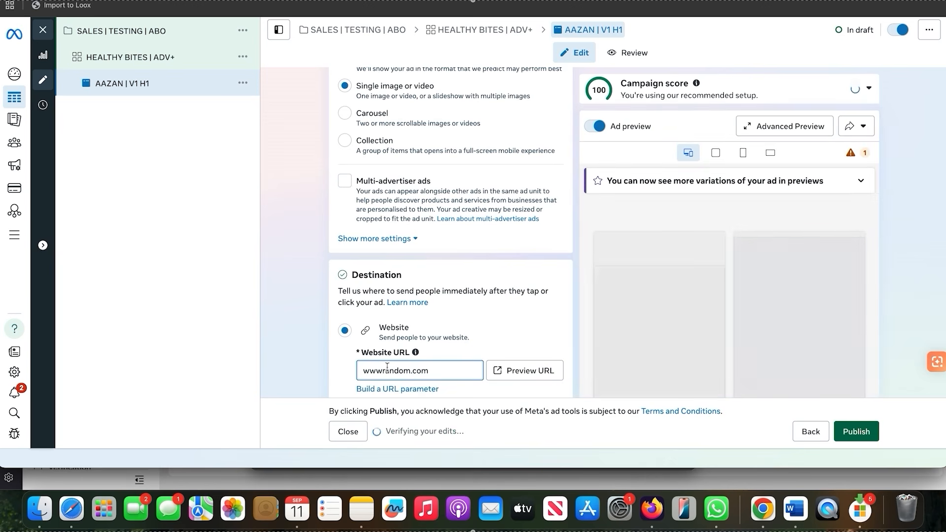
{"action": "left_click", "coordinate": [378, 371]}
{"action": "type", "text": "."}
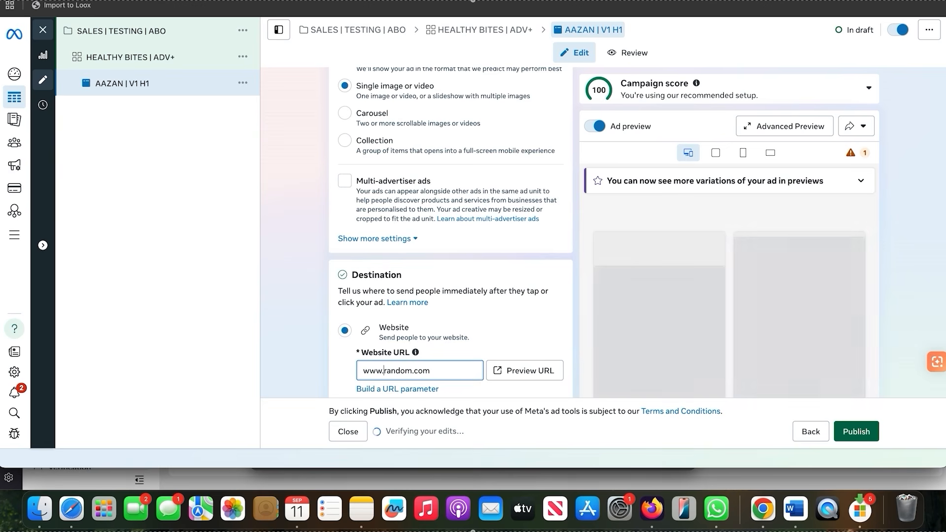
{"action": "left_click", "coordinate": [264, 309]}
Start setting up a video ad creative for the ad and go to its media selection
{"action": "scroll", "coordinate": [480, 270], "scroll_direction": "down", "scroll_amount": 10}
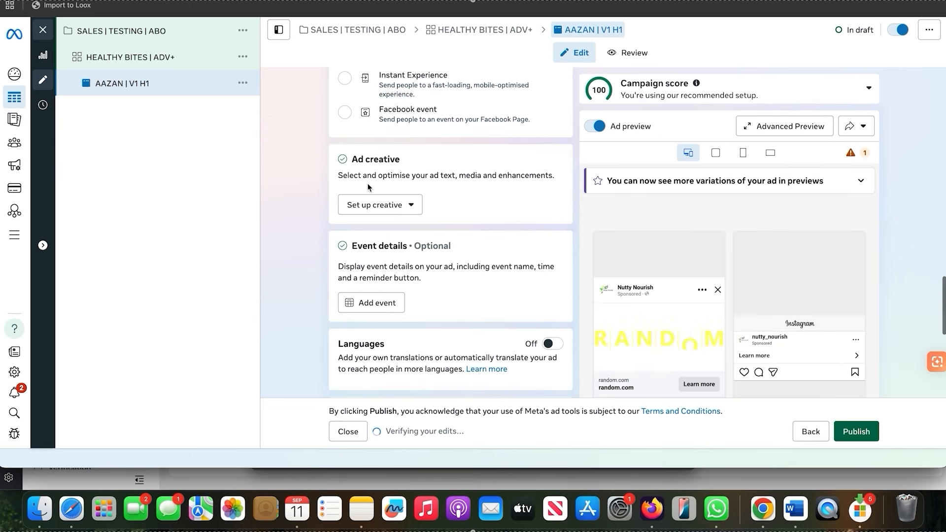
{"action": "left_click", "coordinate": [378, 210]}
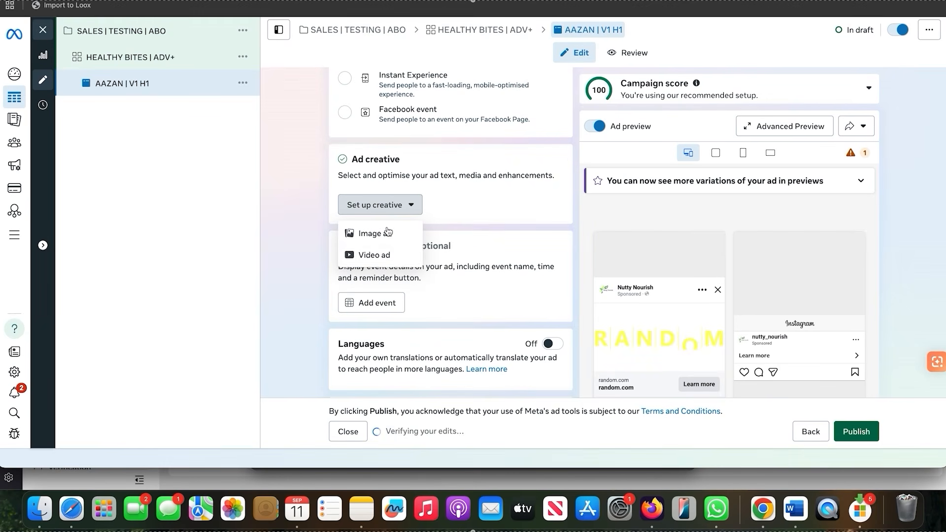
{"action": "left_click", "coordinate": [404, 259]}
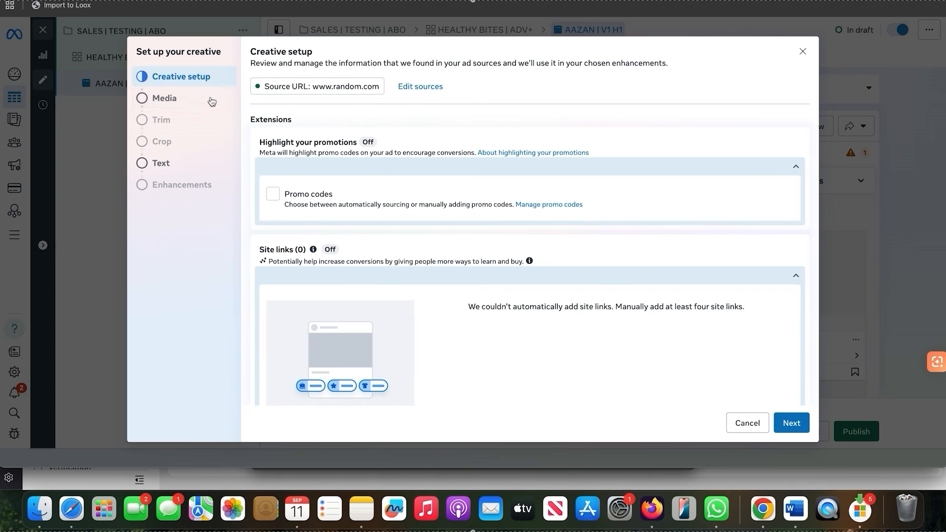
{"action": "left_click", "coordinate": [167, 98]}
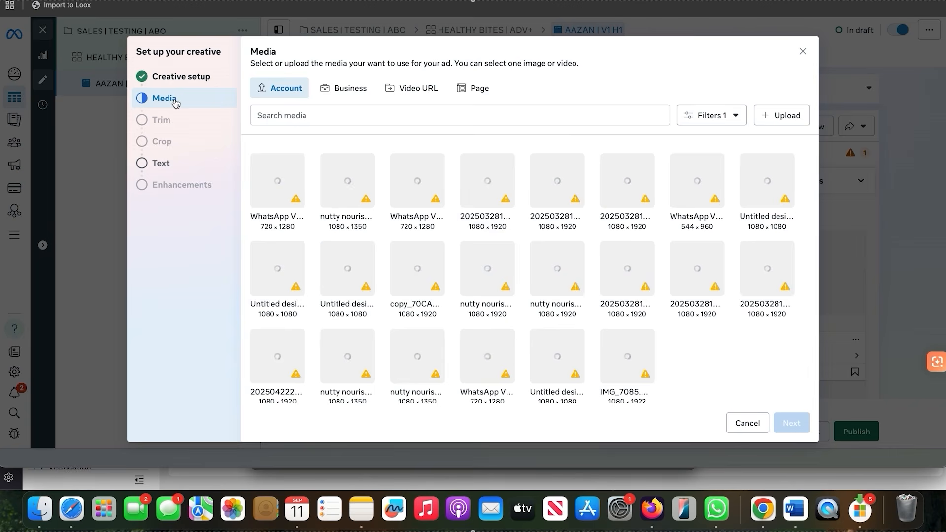
{"action": "left_click", "coordinate": [788, 120]}
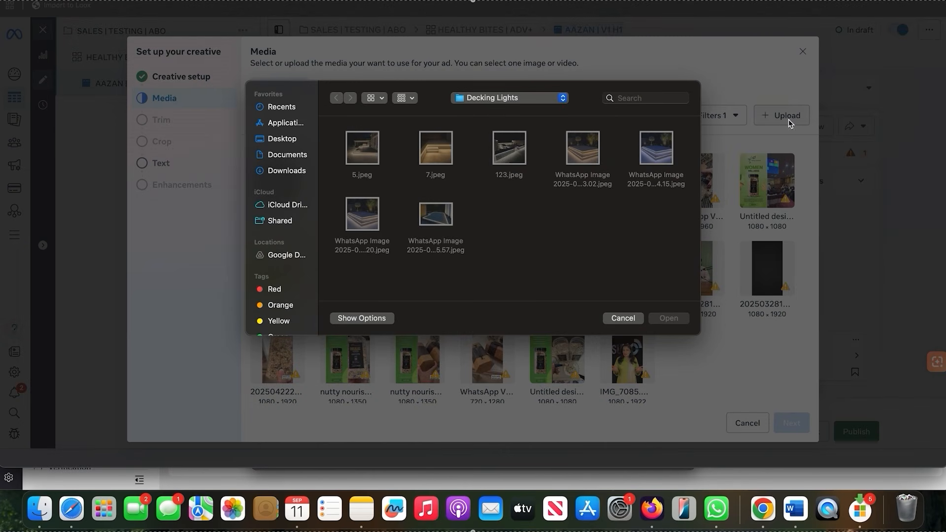
{"action": "left_click", "coordinate": [282, 139]}
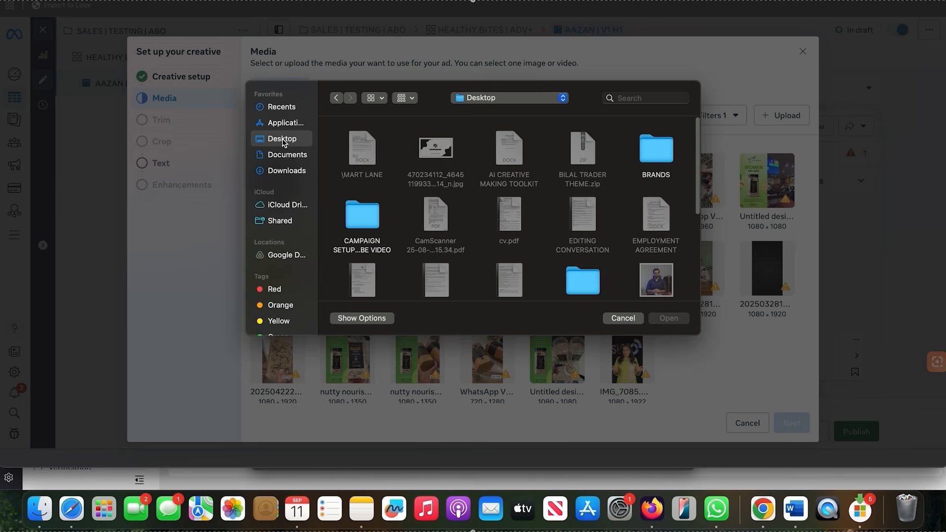
{"action": "double_click", "coordinate": [654, 166]}
{"action": "mouse_move", "coordinate": [374, 164]}
{"action": "left_click_drag", "start_coordinate": [333, 158], "coordinate": [532, 185]}
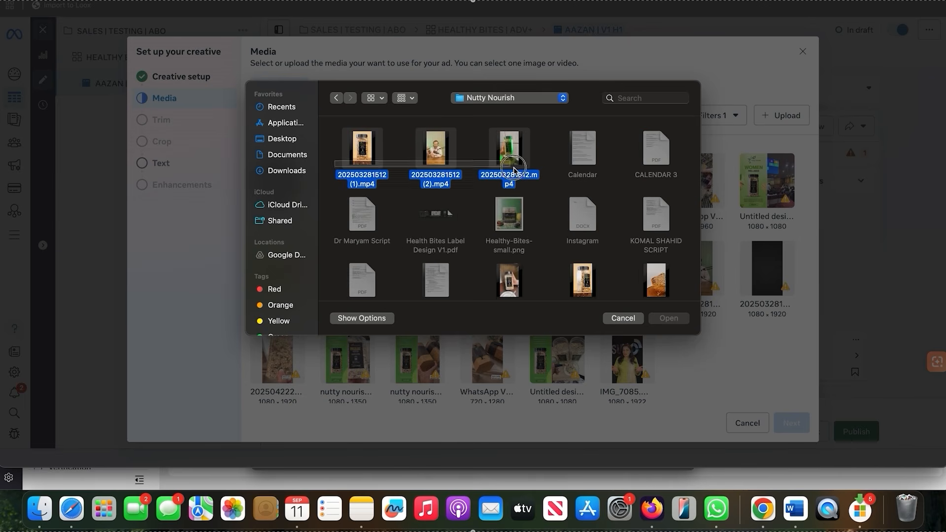
{"action": "left_click", "coordinate": [670, 318]}
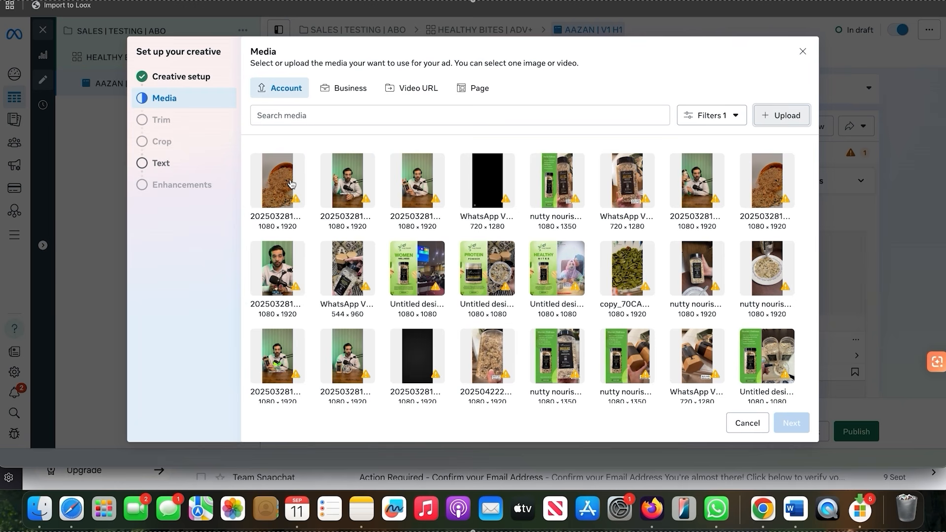
Use the first newly uploaded video as the ad's media, skipping trimming and keeping the original crops
{"action": "left_click", "coordinate": [295, 189]}
{"action": "left_click", "coordinate": [790, 425]}
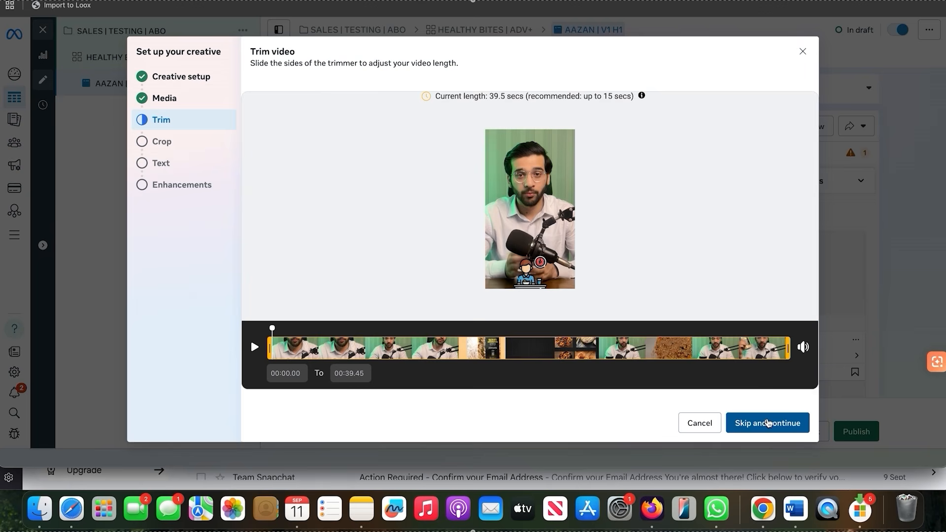
{"action": "left_click", "coordinate": [768, 423]}
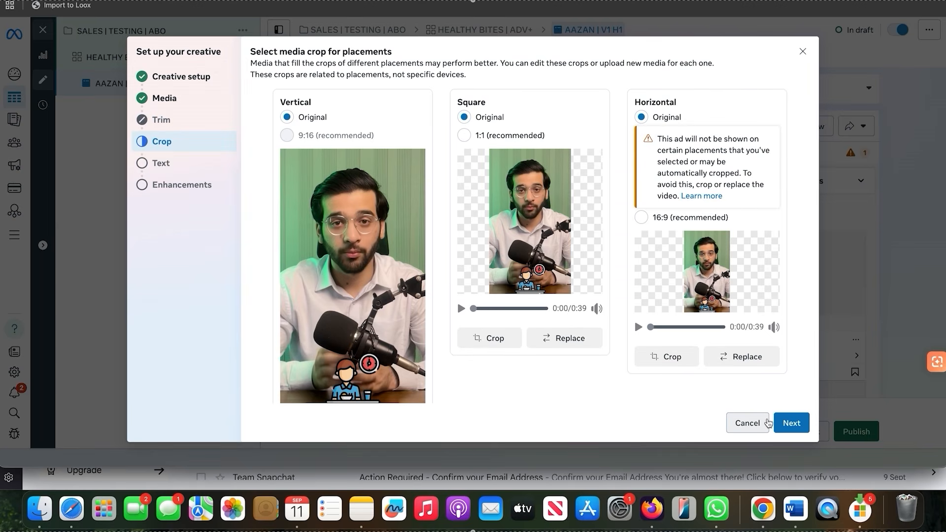
{"action": "left_click", "coordinate": [767, 422]}
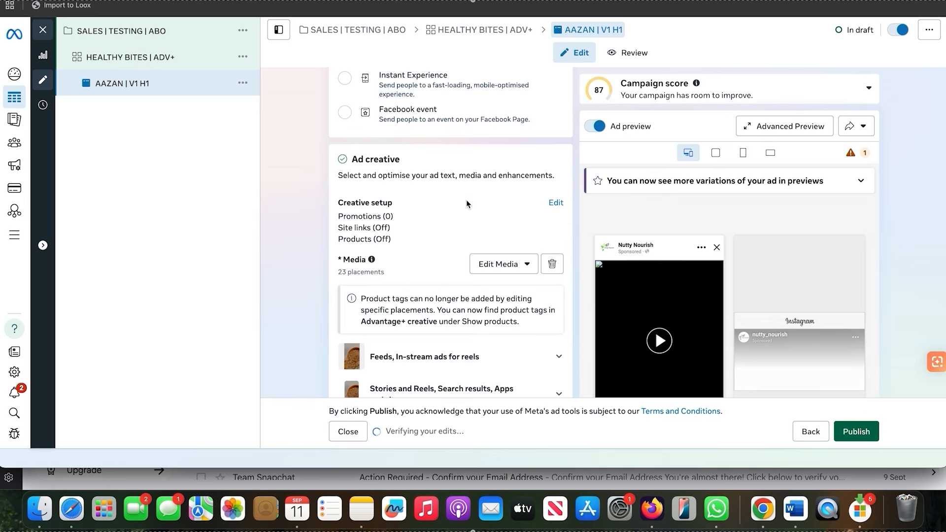
Check the ad's name and settings, then play the video in the Facebook Feed preview and mute it
{"action": "scroll", "coordinate": [467, 202], "scroll_direction": "down", "scroll_amount": 3}
{"action": "scroll", "coordinate": [467, 204], "scroll_direction": "up", "scroll_amount": 10}
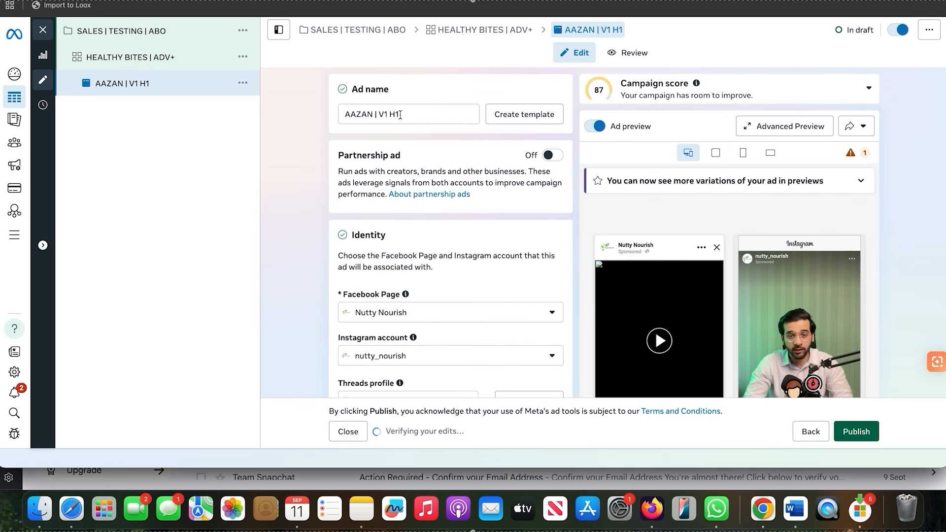
{"action": "scroll", "coordinate": [452, 289], "scroll_direction": "down", "scroll_amount": 10}
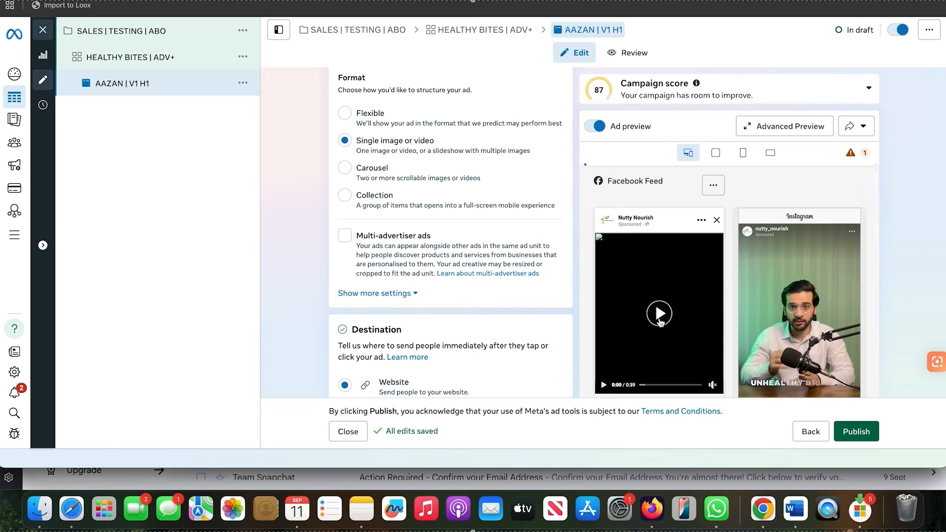
{"action": "left_click", "coordinate": [660, 314]}
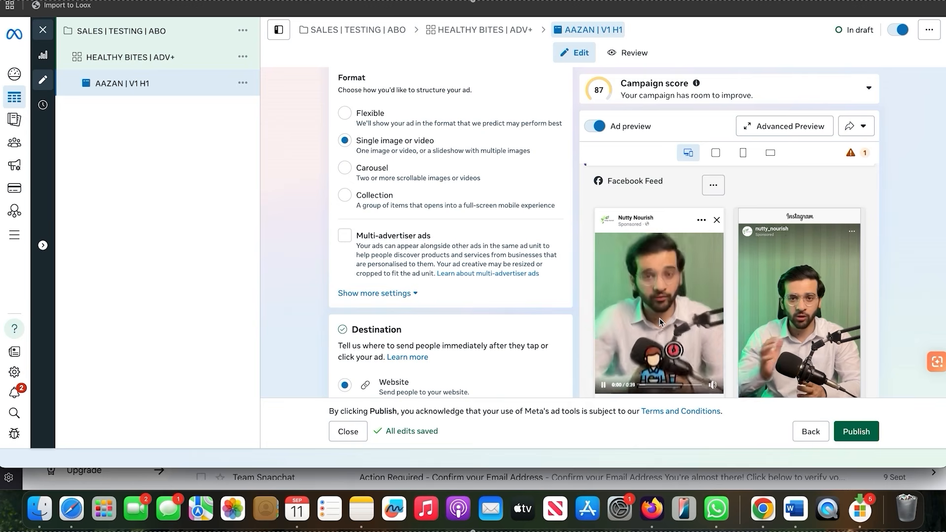
{"action": "scroll", "coordinate": [661, 323], "scroll_direction": "down", "scroll_amount": 1}
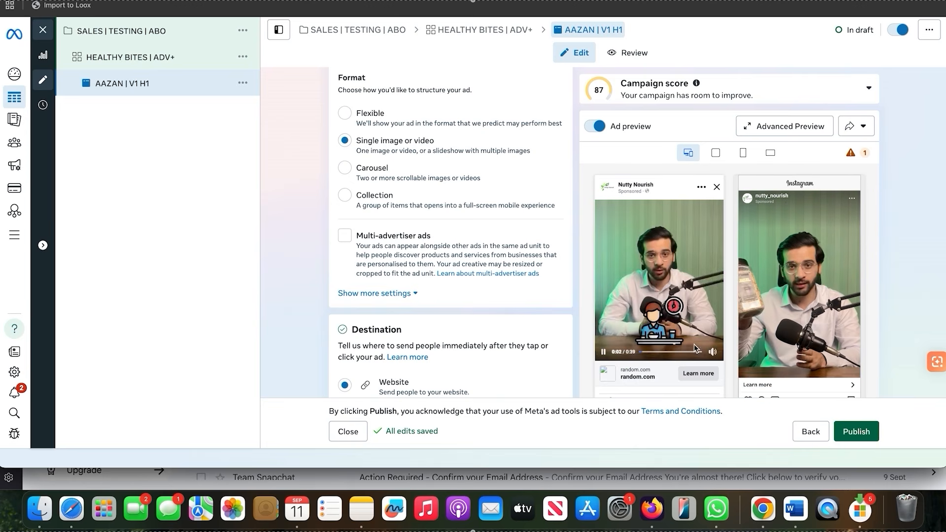
{"action": "left_click", "coordinate": [713, 352]}
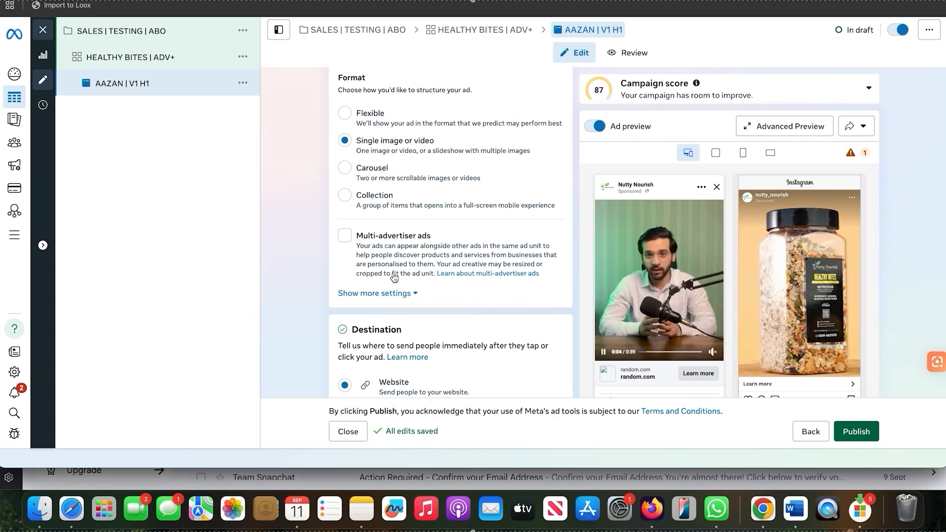
Review the ad's format, destination and creative settings down to the primary text field
{"action": "scroll", "coordinate": [394, 277], "scroll_direction": "down", "scroll_amount": 3}
{"action": "scroll", "coordinate": [394, 277], "scroll_direction": "up", "scroll_amount": 10}
{"action": "scroll", "coordinate": [394, 277], "scroll_direction": "down", "scroll_amount": 6}
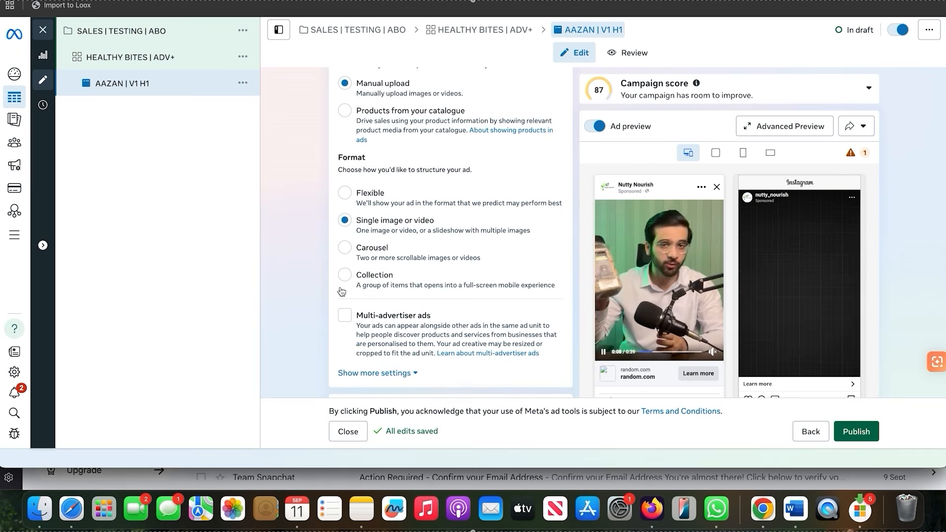
{"action": "scroll", "coordinate": [341, 292], "scroll_direction": "down", "scroll_amount": 4}
{"action": "scroll", "coordinate": [341, 292], "scroll_direction": "down", "scroll_amount": 3}
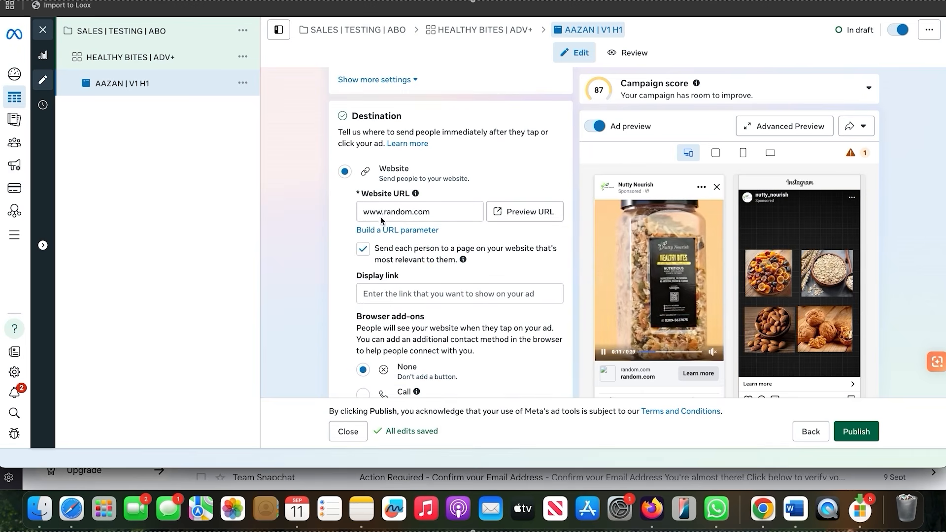
{"action": "scroll", "coordinate": [414, 236], "scroll_direction": "down", "scroll_amount": 9}
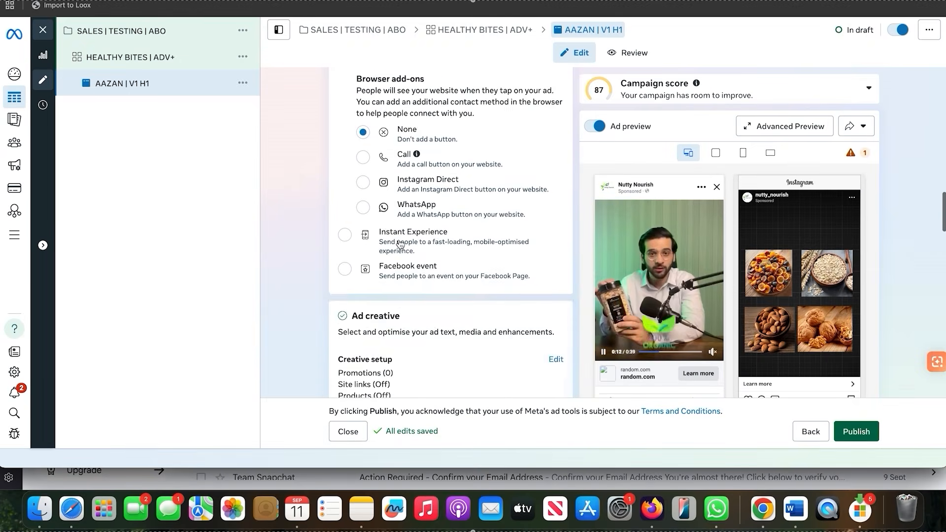
{"action": "scroll", "coordinate": [400, 244], "scroll_direction": "down", "scroll_amount": 10}
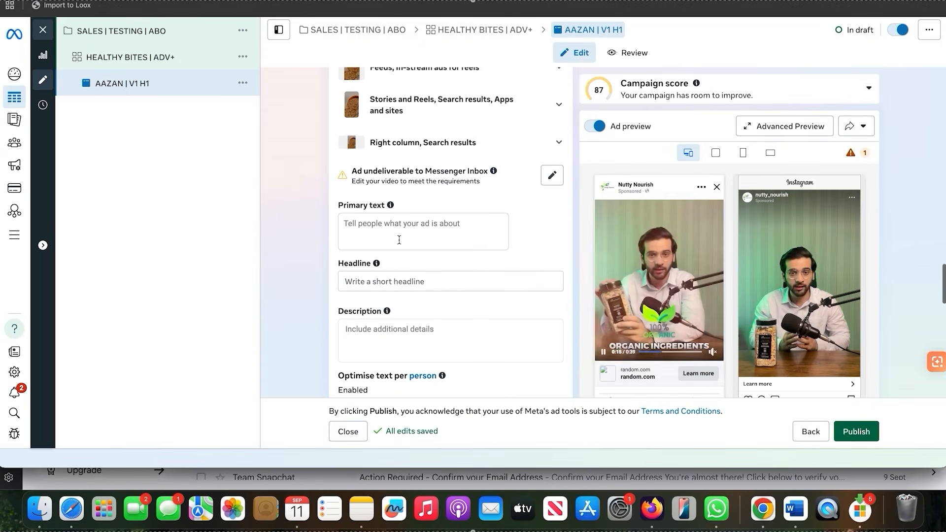
{"action": "left_click", "coordinate": [378, 233]}
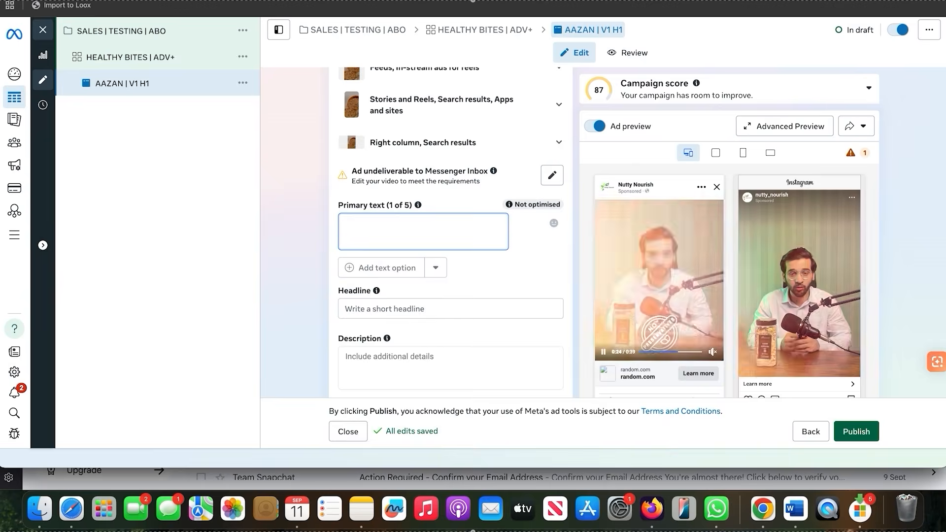
Switch to the Nutty Nourish chat in ChatGPT and send the request "I need an ad copy for the Health Bites"
{"action": "left_click", "coordinate": [729, 1]}
{"action": "left_click", "coordinate": [429, 433]}
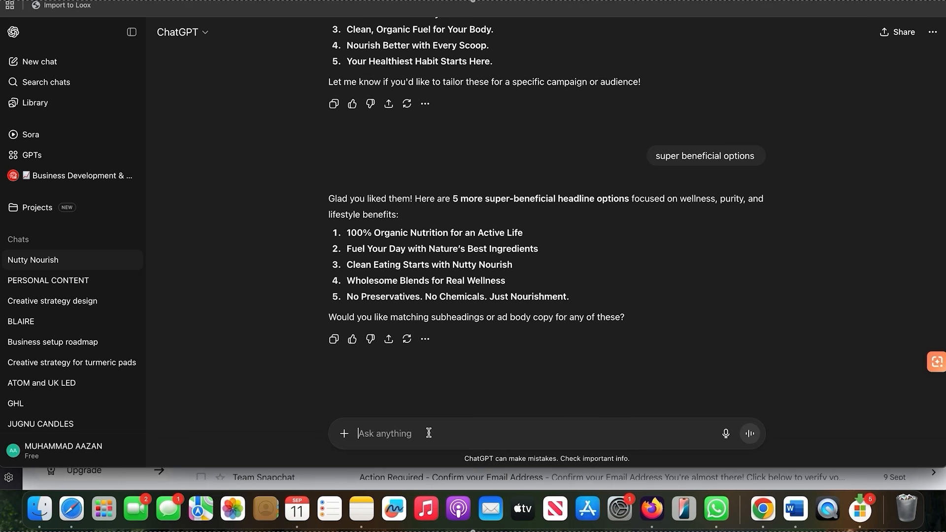
{"action": "type", "text": "I need an ad copy for the Health Bites"}
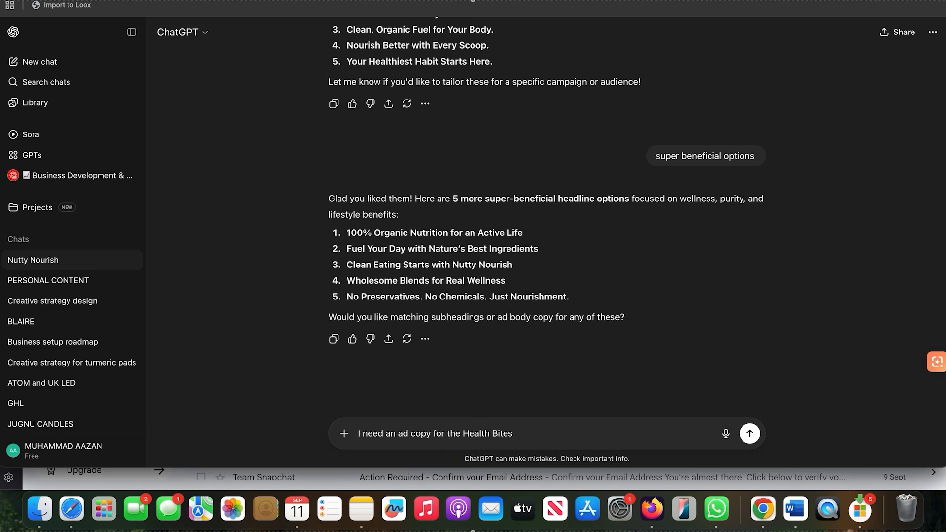
{"action": "key", "text": "Return"}
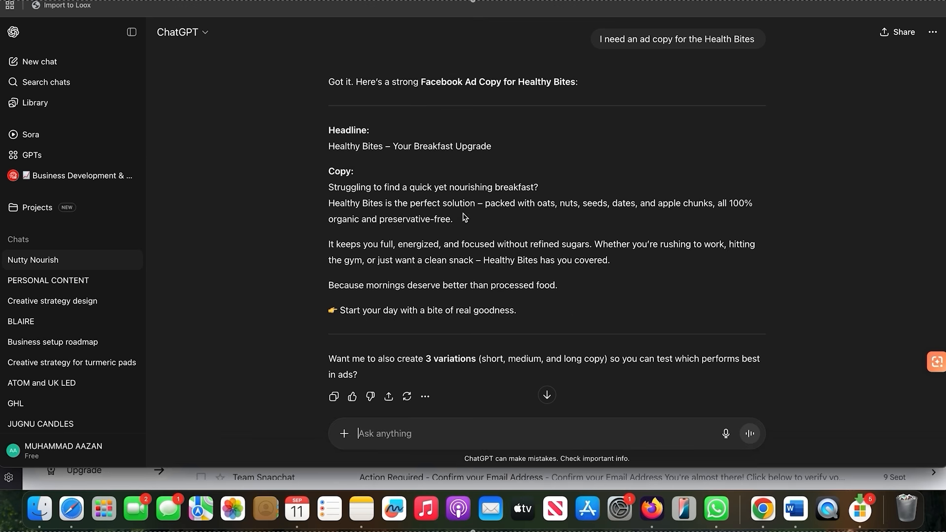
Copy ChatGPT's ad text from "Struggling" to "processed food." into the primary text in Ads Manager and expand it in the feed preview
{"action": "left_click_drag", "start_coordinate": [559, 286], "coordinate": [311, 187]}
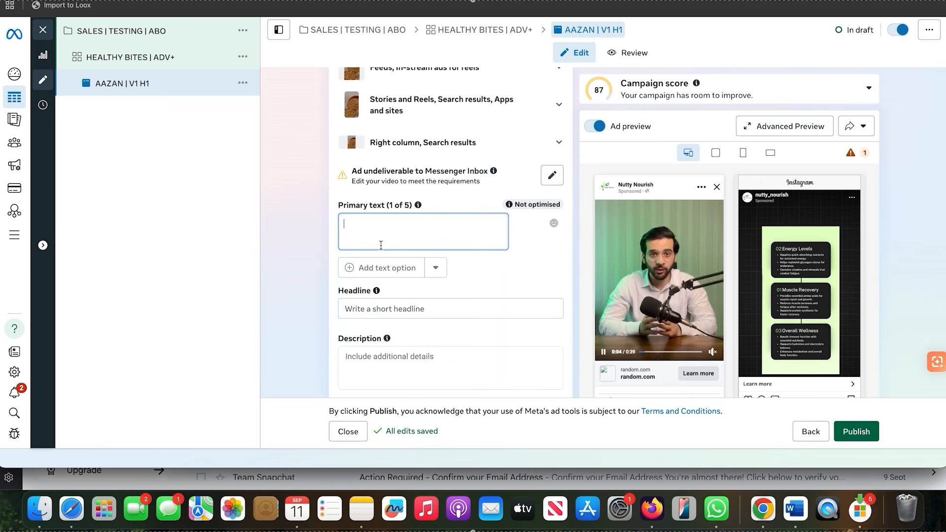
{"action": "type", "text": "Struggling to find a quick yet nourishing breakfast? Healthy Bites is the perfect solution – packed with oats, nuts, seeds, dates, and apple chunks, all 100% organic and preservative-free.  It keeps you full, energized, and focused without refined sugars. Whether you’re rushing to work, hitting the gym, or just want a clean snack – Healthy Bites has you covered.  Because mornings deserve better than processed food."}
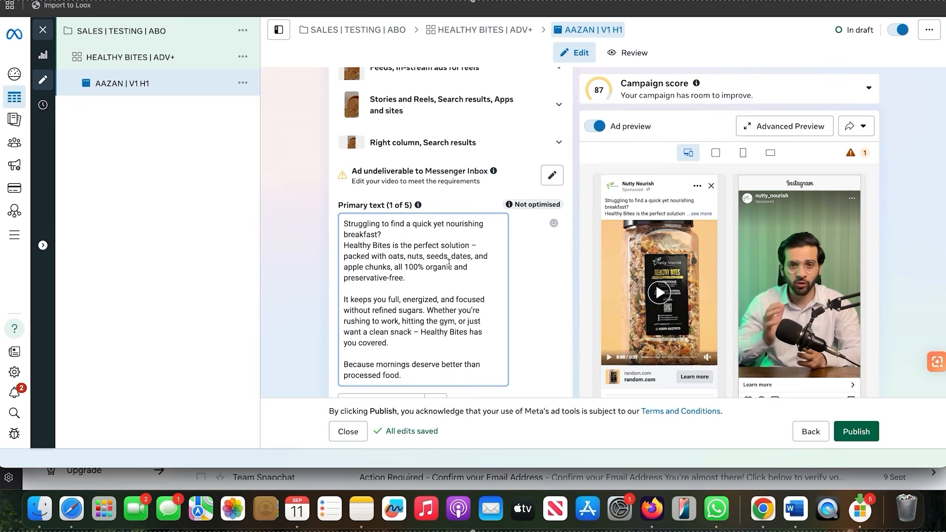
{"action": "left_click_drag", "start_coordinate": [382, 234], "coordinate": [353, 223]}
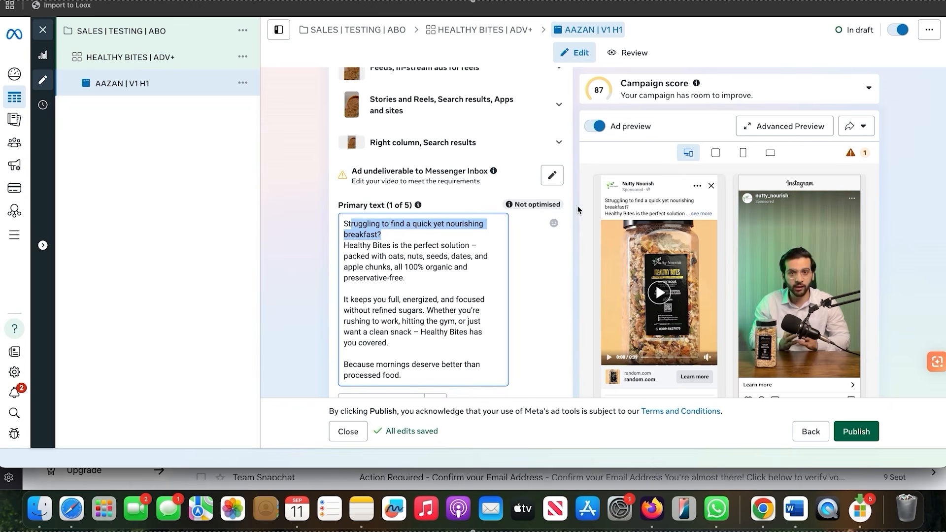
{"action": "left_click", "coordinate": [707, 213]}
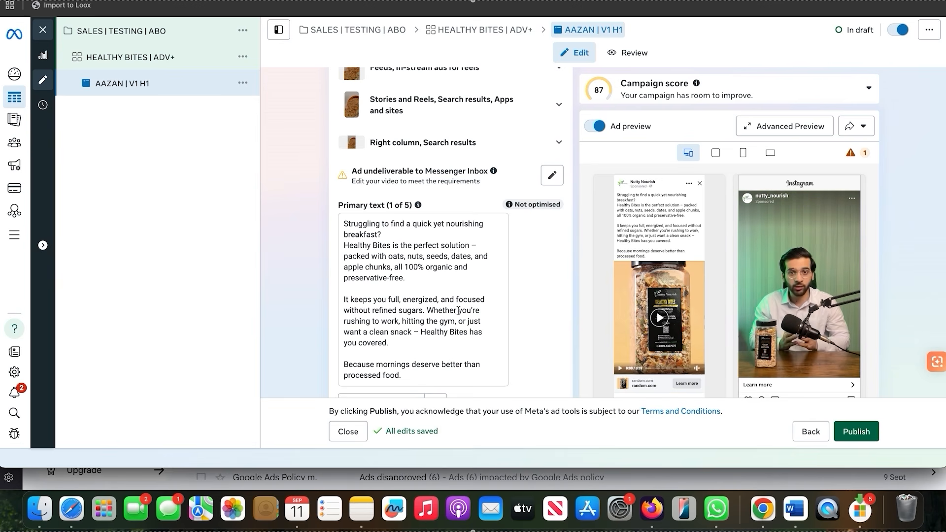
Insert a blank line after the opening question "Struggling to find a quick yet nourishing breakfast?" in the primary text
{"action": "scroll", "coordinate": [457, 313], "scroll_direction": "down", "scroll_amount": 3}
{"action": "left_click", "coordinate": [465, 357]}
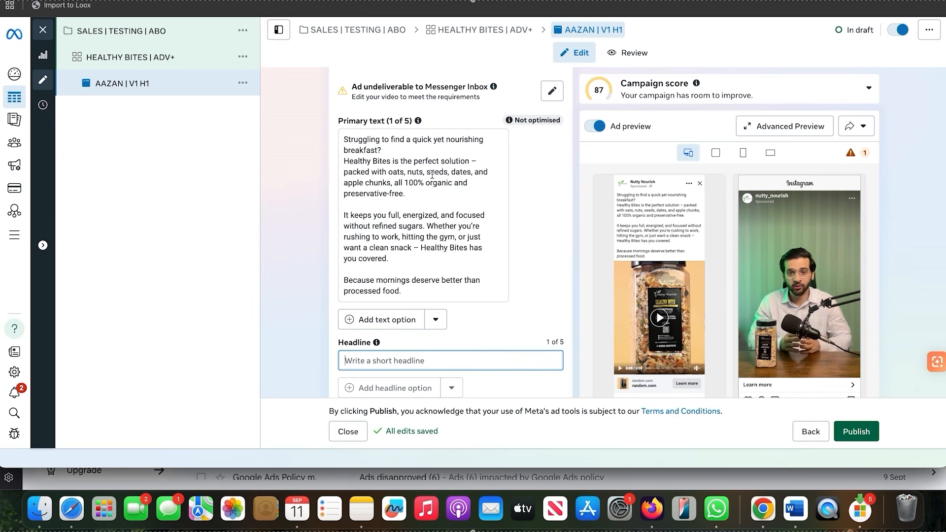
{"action": "left_click", "coordinate": [395, 151]}
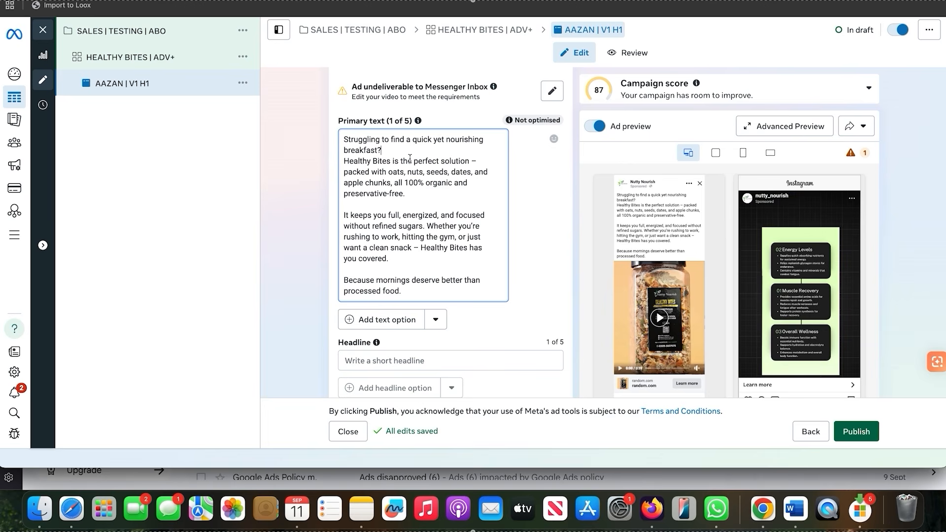
{"action": "key", "text": "Return"}
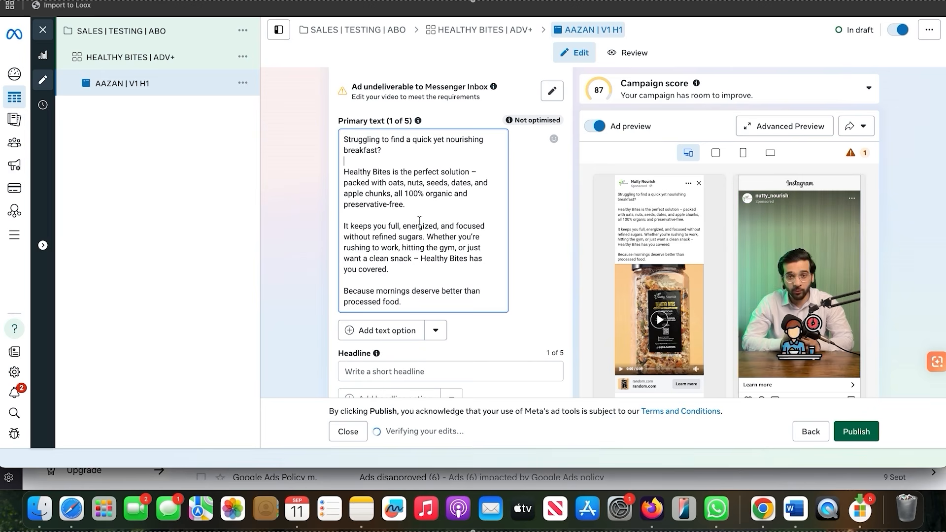
Switch to ChatGPT and send the follow-up request "Add 1-2 emojis as well and write a solid headline"
{"action": "key", "text": "ctrl+Tab"}
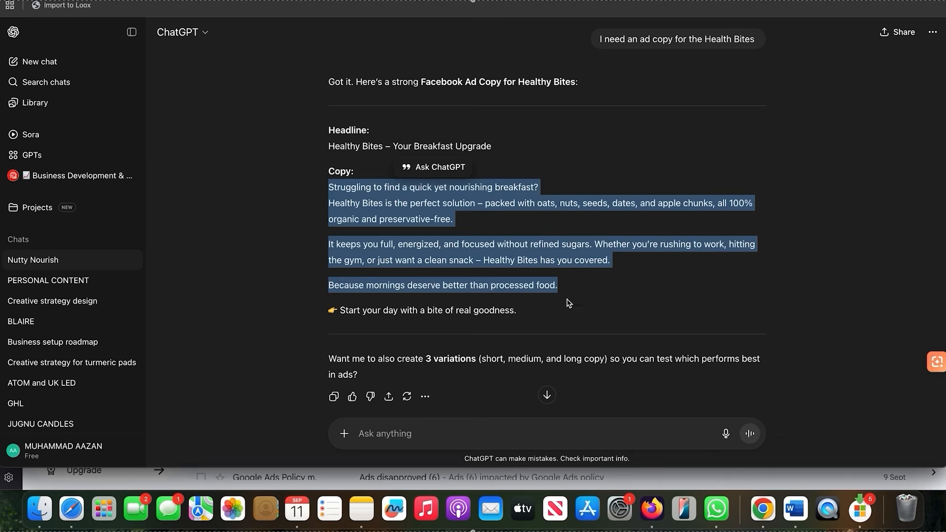
{"action": "left_click", "coordinate": [479, 428]}
{"action": "type", "text": "Add 1-2"}
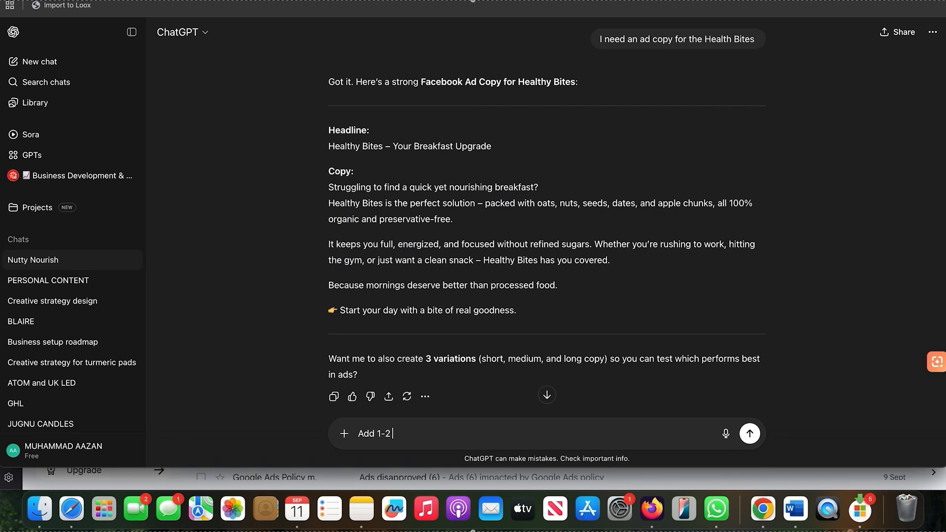
{"action": "type", "text": " emojis as well and write a sol"}
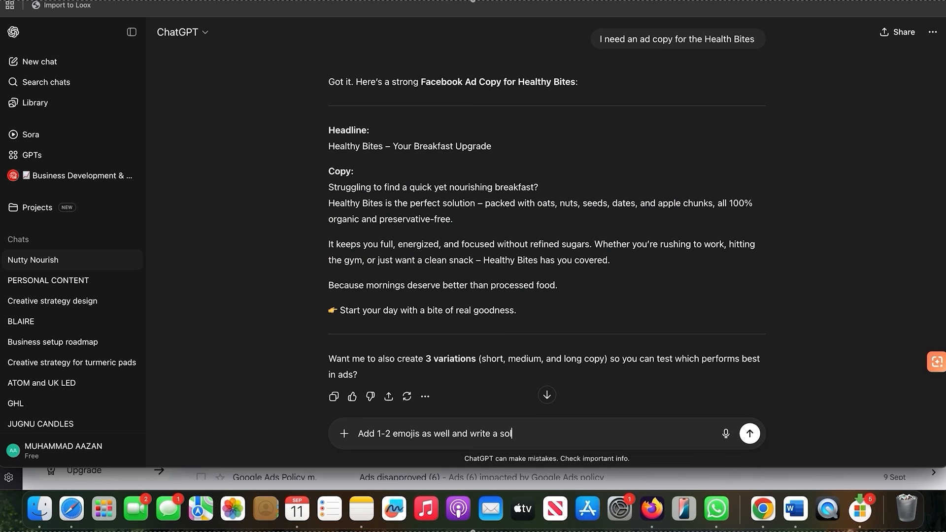
{"action": "type", "text": "id headline"}
{"action": "key", "text": "Return"}
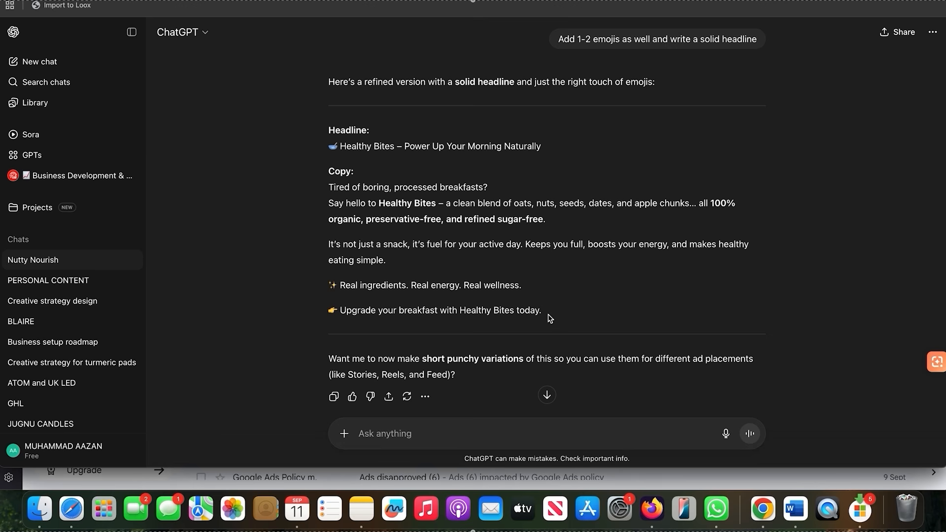
{"action": "left_click_drag", "start_coordinate": [550, 318], "coordinate": [317, 193]}
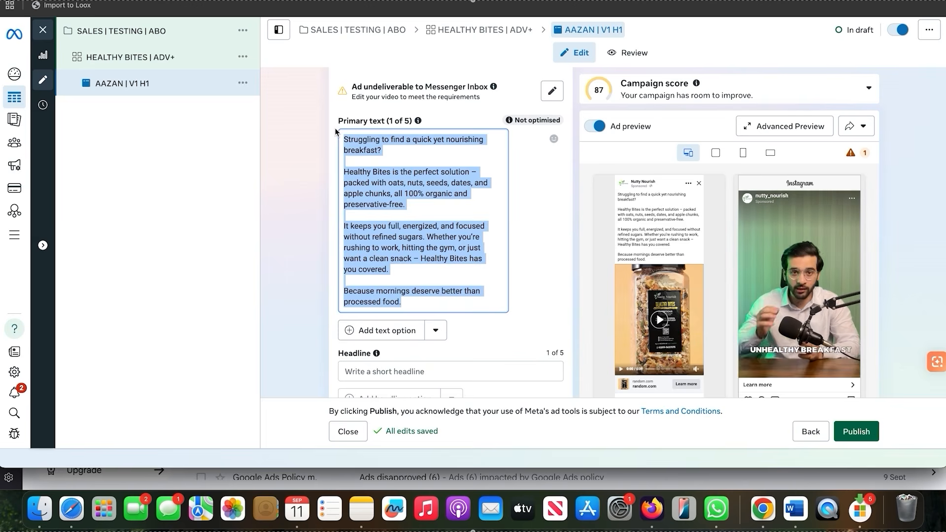
{"action": "type", "text": "Tired of boring, processed breakfasts? Say hello to Healthy Bites – a clean blend of oats, nuts, seeds, dates, and apple chunks… all 100% organic, preservative-free, and refined sugar-free.  It’s not just a snack, it’s fuel for your active day. Keeps you full, boosts your energy, and makes healthy eating simple.  ✨ Real ingredients. Real energy. Real wellness.  👉 Upgrade your breakfast with Healthy Bites today."}
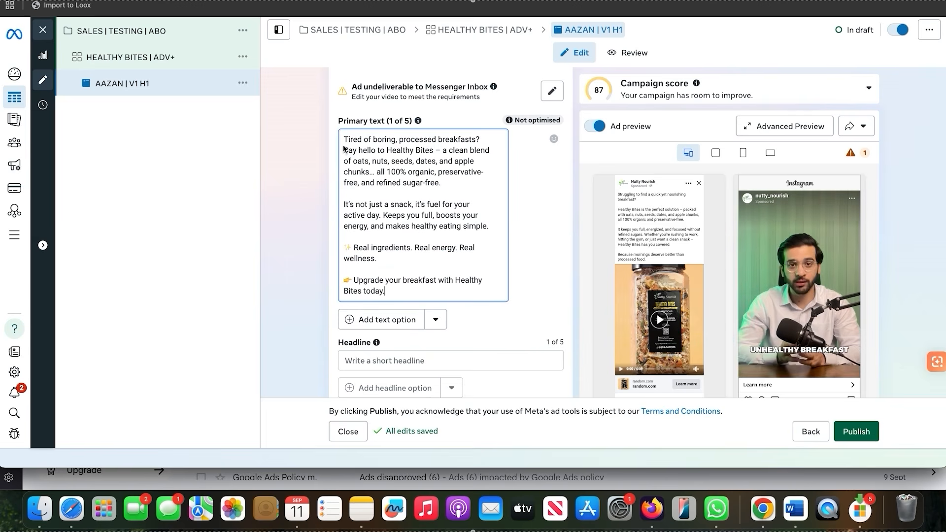
{"action": "key", "text": "Return"}
{"action": "key", "text": "Return"}
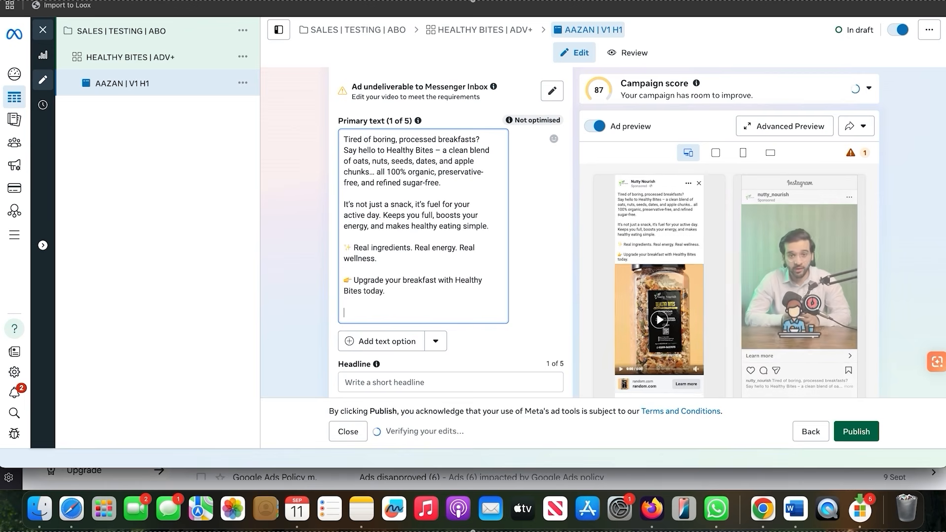
{"action": "type", "text": "www."}
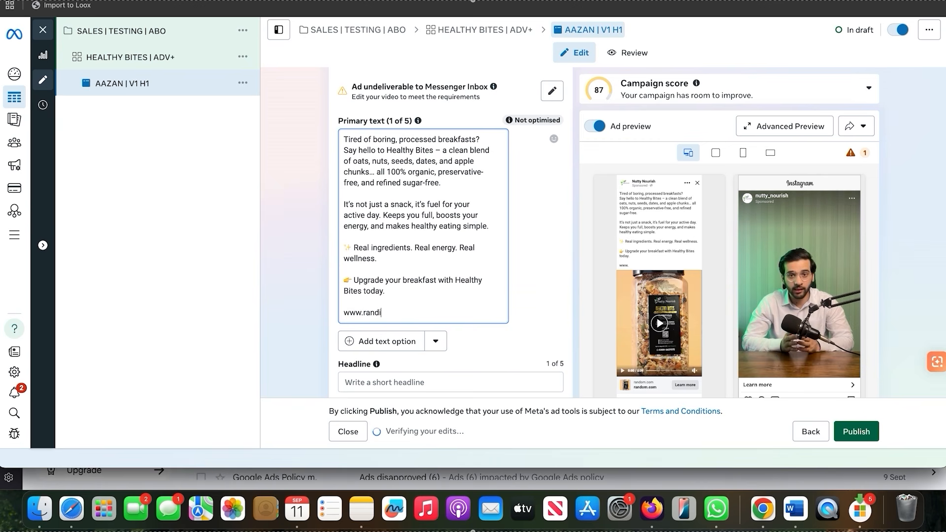
{"action": "type", "text": "random.com"}
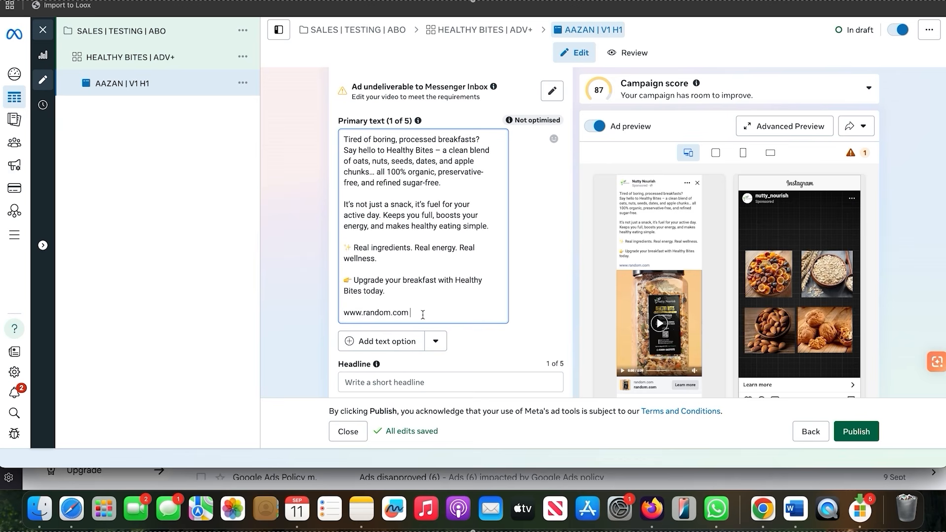
Copy ChatGPT's headline "🥣 Healthy Bites – Power Up Your Morning Naturally" into the ad's headline
{"action": "scroll", "coordinate": [422, 315], "scroll_direction": "down", "scroll_amount": 1}
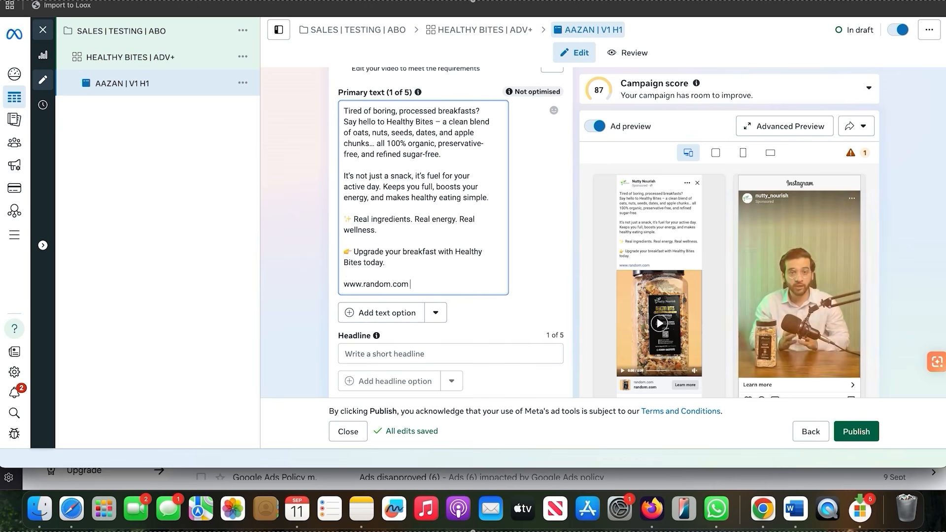
{"action": "left_click", "coordinate": [788, 1]}
{"action": "scroll", "coordinate": [683, 163], "scroll_direction": "down", "scroll_amount": 3}
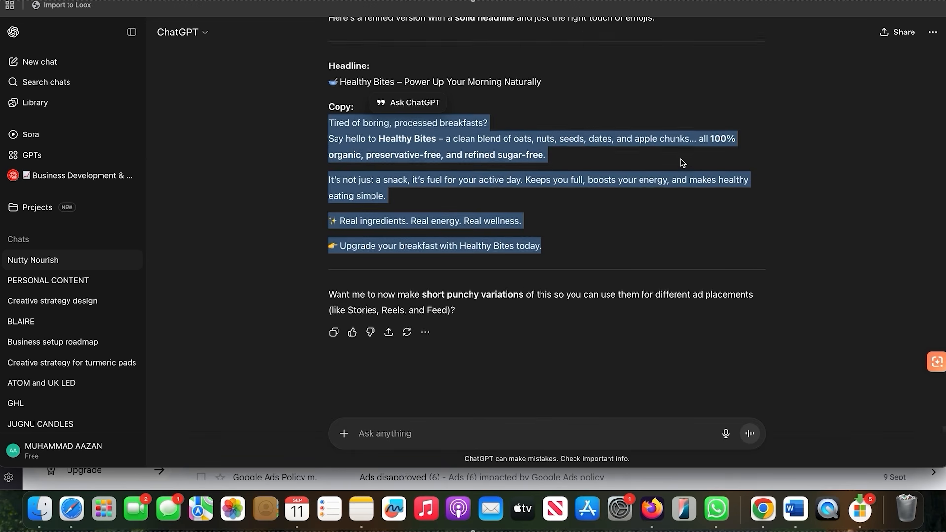
{"action": "scroll", "coordinate": [682, 163], "scroll_direction": "up", "scroll_amount": 3}
{"action": "left_click", "coordinate": [561, 173]}
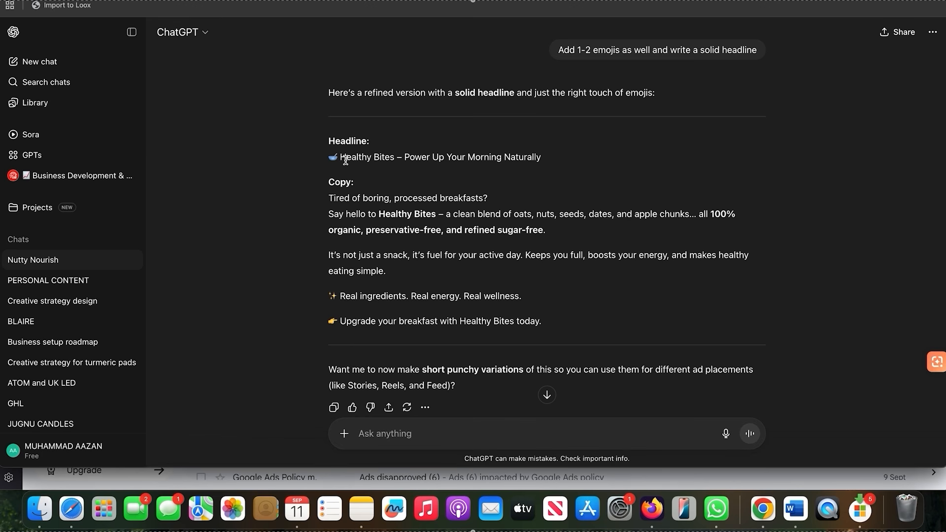
{"action": "left_click_drag", "start_coordinate": [545, 157], "coordinate": [327, 157]}
{"action": "key", "text": "super+c"}
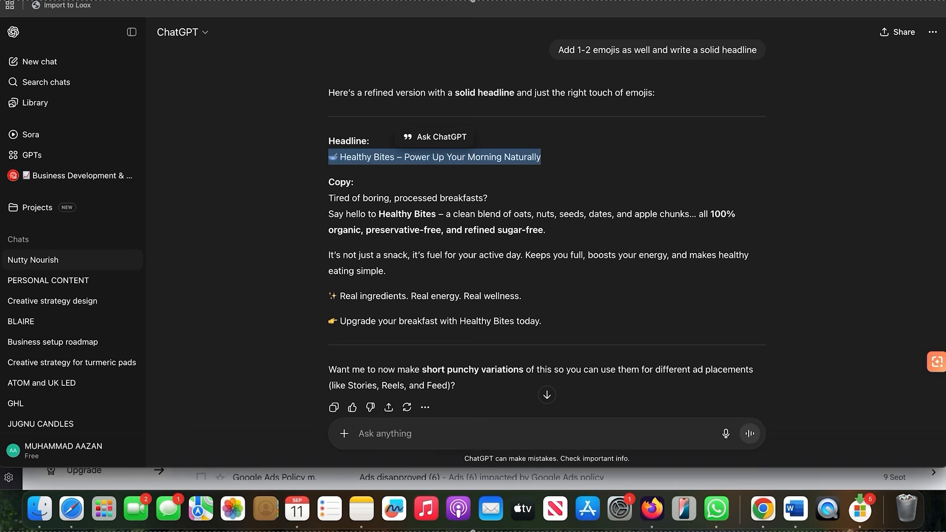
{"action": "key", "text": "super+Tab"}
{"action": "left_click", "coordinate": [402, 354]}
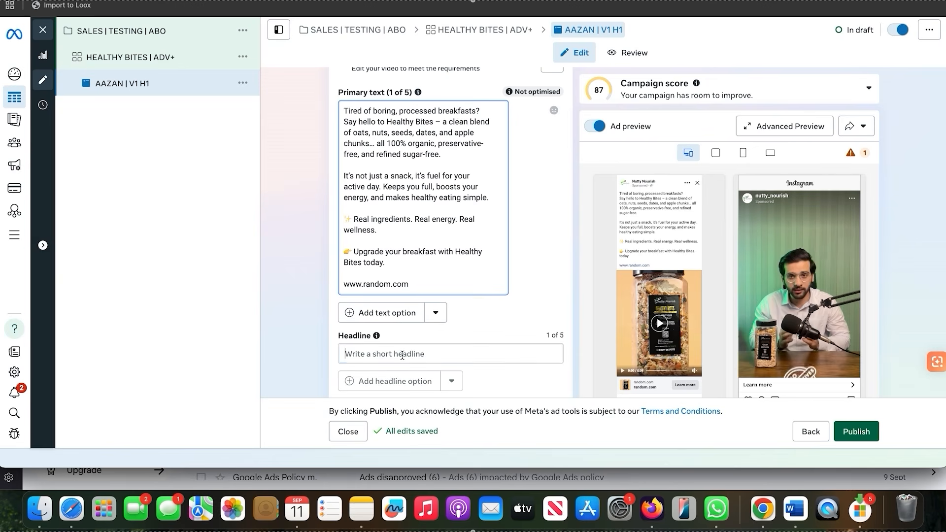
{"action": "key", "text": "super+v"}
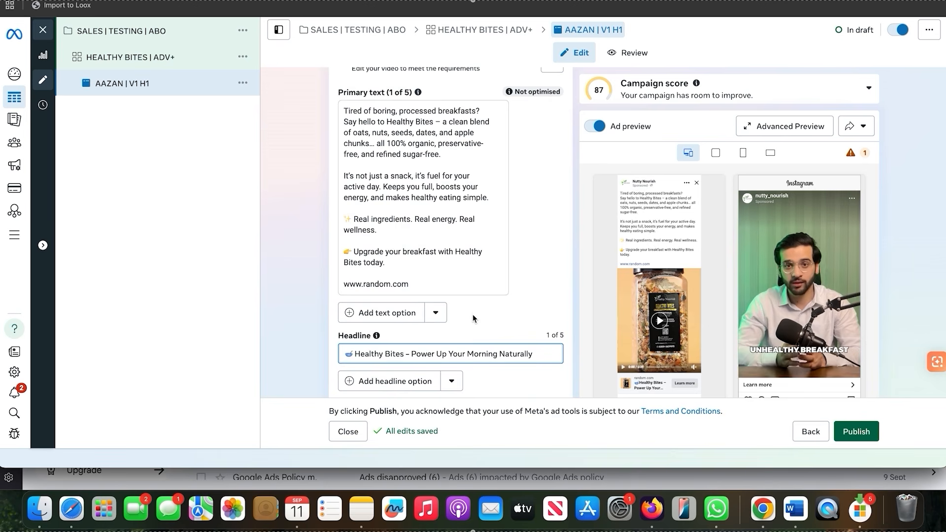
Review the ad's primary text, headline, description and call-to-action settings
{"action": "scroll", "coordinate": [472, 315], "scroll_direction": "down", "scroll_amount": 3}
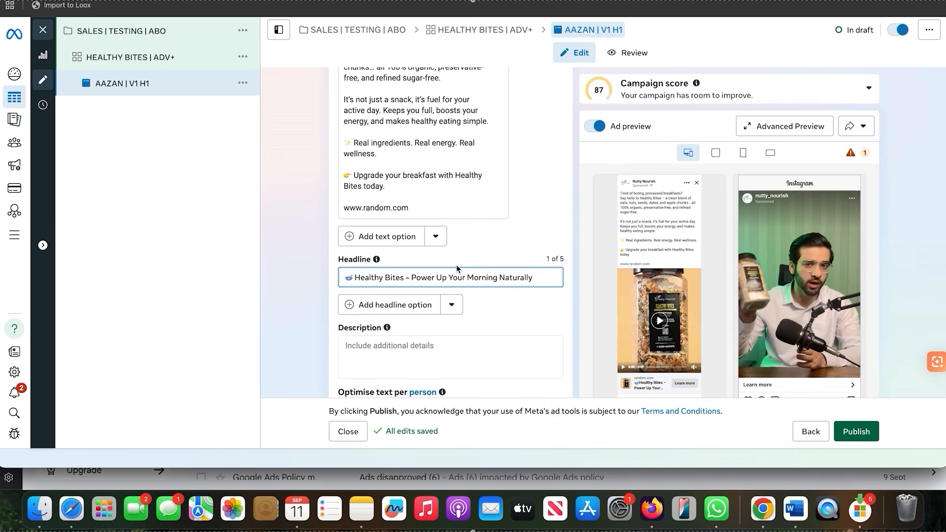
{"action": "scroll", "coordinate": [456, 264], "scroll_direction": "down", "scroll_amount": 3}
{"action": "scroll", "coordinate": [456, 264], "scroll_direction": "up", "scroll_amount": 6}
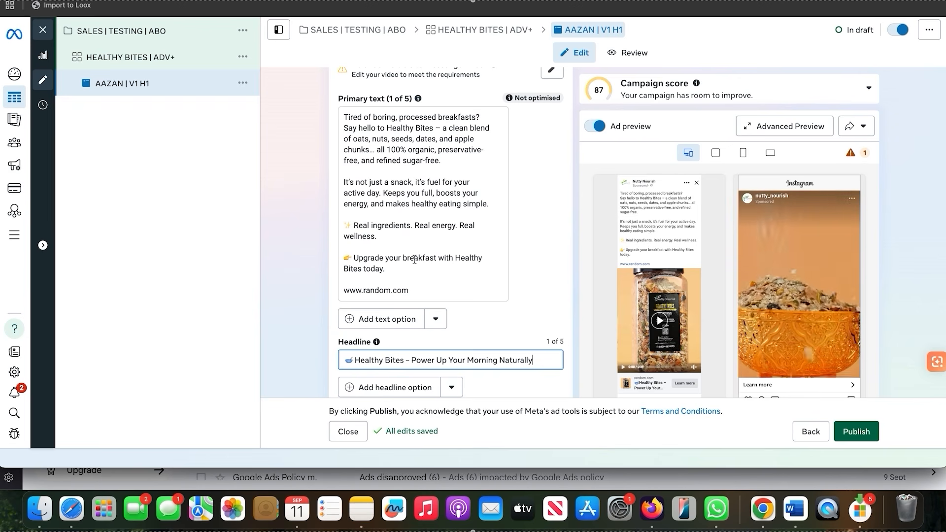
{"action": "scroll", "coordinate": [414, 260], "scroll_direction": "down", "scroll_amount": 3}
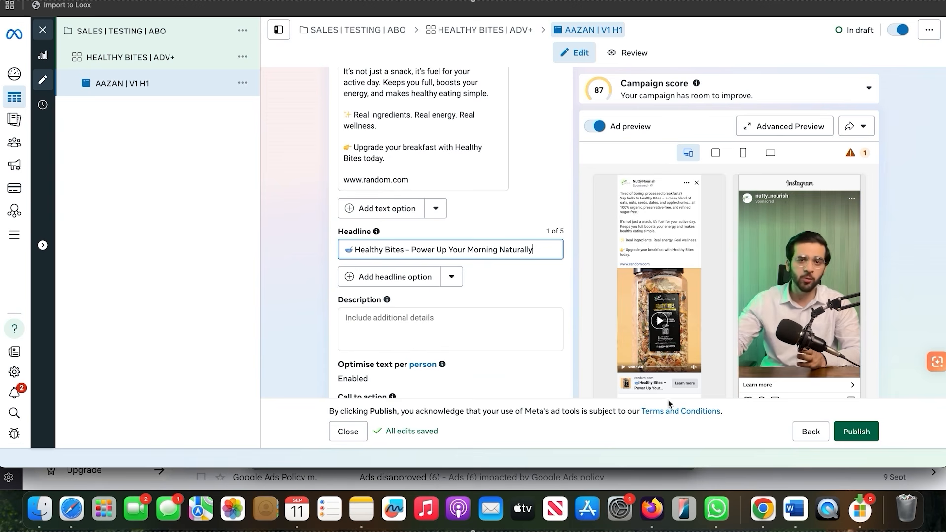
{"action": "left_click", "coordinate": [421, 327]}
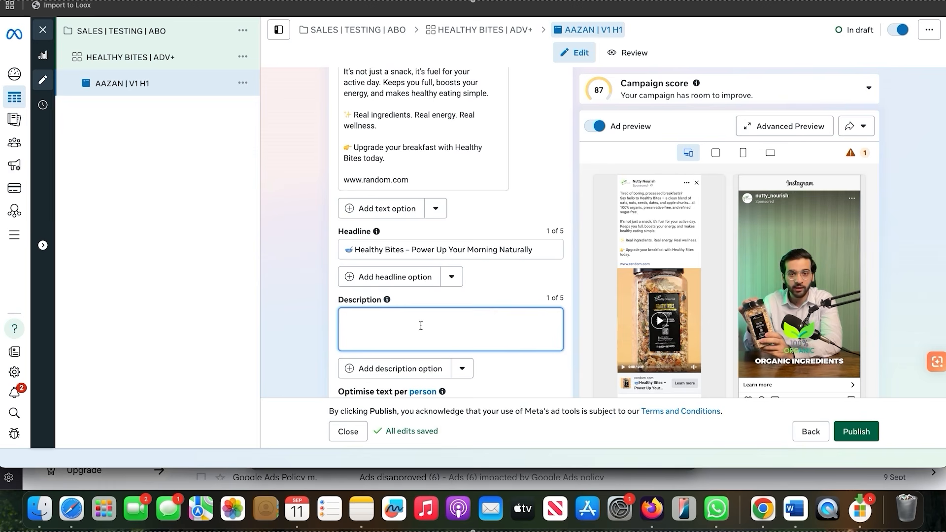
{"action": "scroll", "coordinate": [479, 338], "scroll_direction": "up", "scroll_amount": 3}
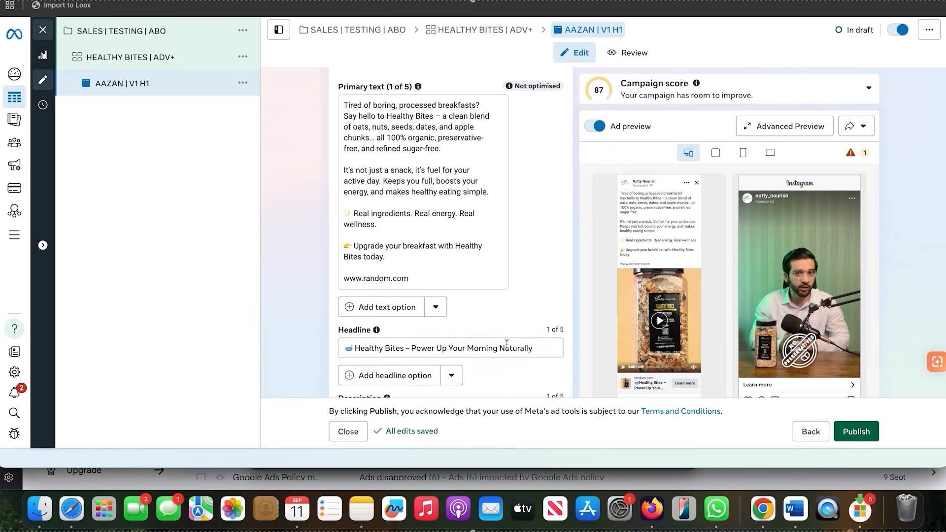
{"action": "scroll", "coordinate": [492, 221], "scroll_direction": "up", "scroll_amount": 1}
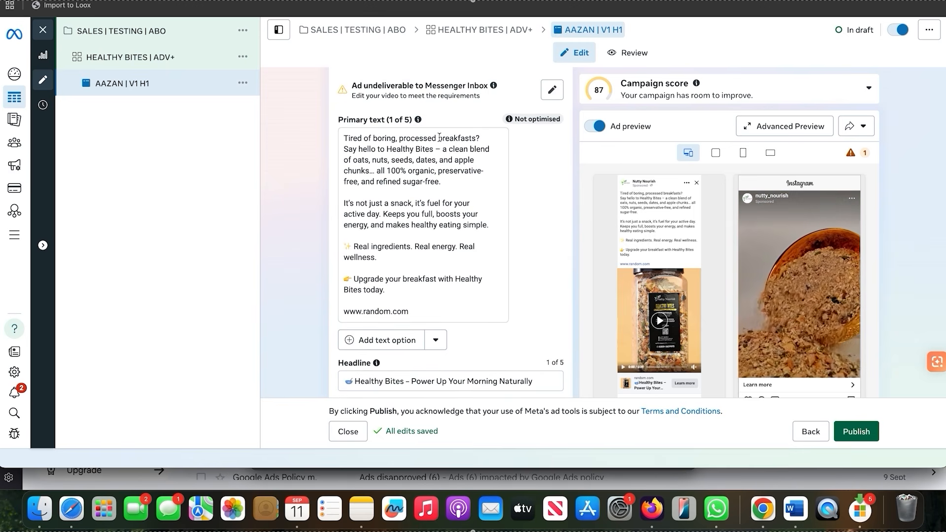
{"action": "scroll", "coordinate": [443, 265], "scroll_direction": "down", "scroll_amount": 5}
{"action": "left_click", "coordinate": [444, 264]}
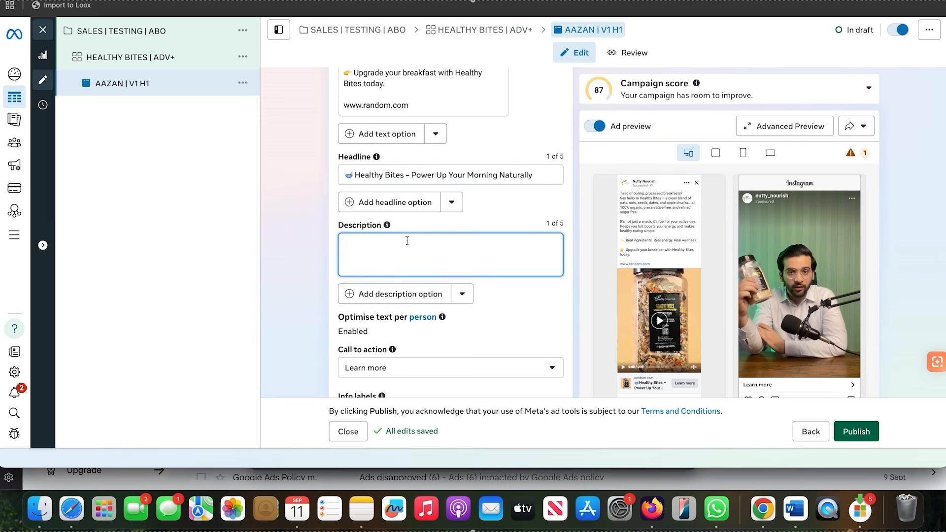
{"action": "scroll", "coordinate": [407, 240], "scroll_direction": "down", "scroll_amount": 3}
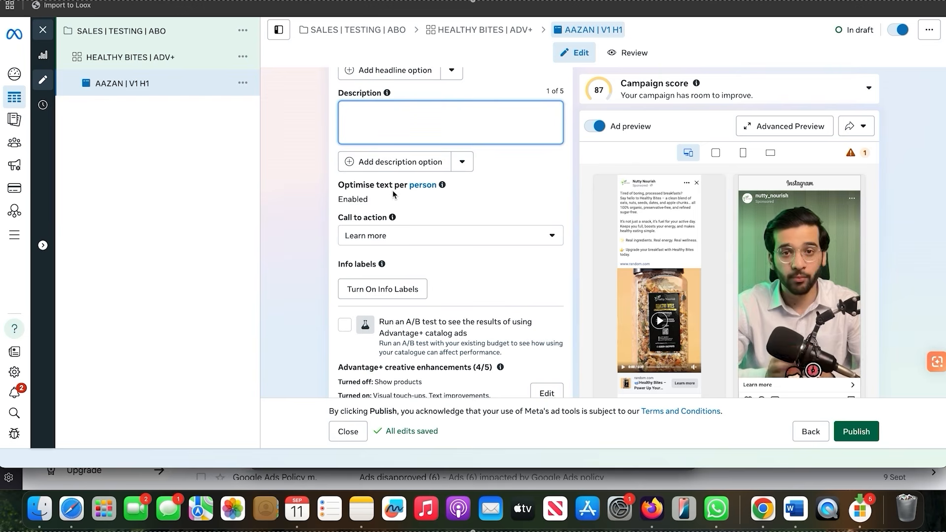
{"action": "scroll", "coordinate": [492, 206], "scroll_direction": "up", "scroll_amount": 4}
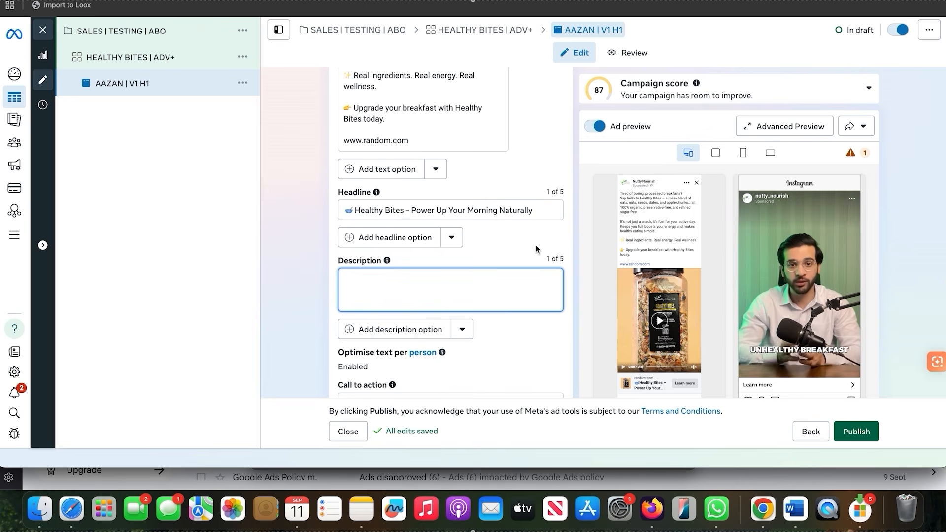
Open the ad's Advantage+ creative enhancements for editing
{"action": "scroll", "coordinate": [536, 249], "scroll_direction": "down", "scroll_amount": 10}
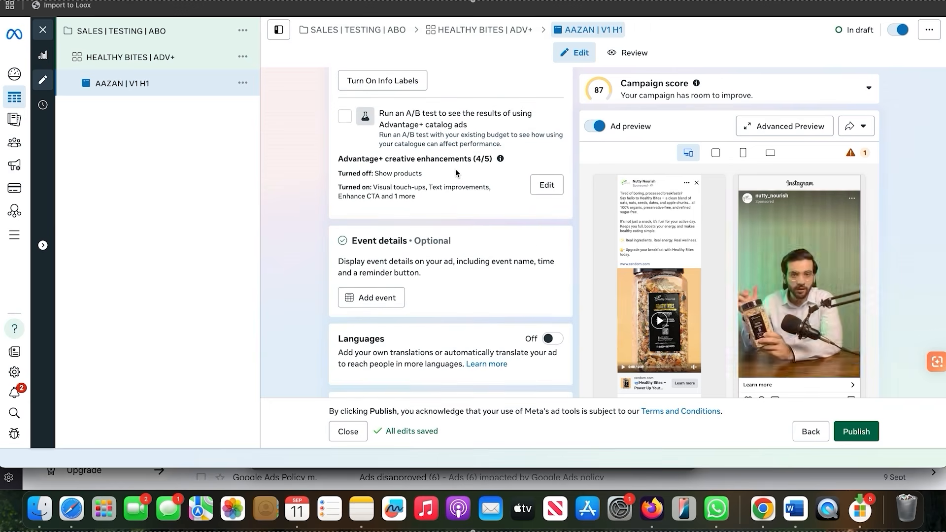
{"action": "left_click", "coordinate": [545, 189]}
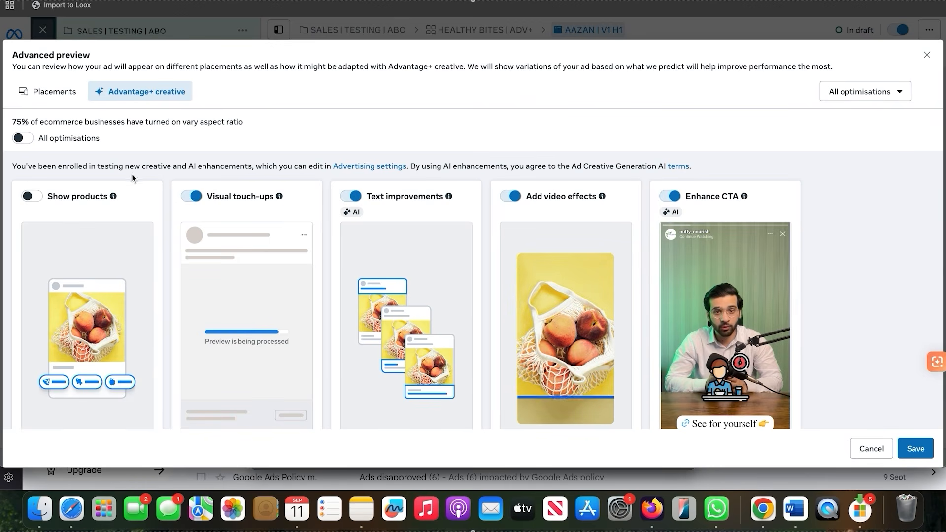
{"action": "scroll", "coordinate": [60, 202], "scroll_direction": "down", "scroll_amount": 2}
{"action": "scroll", "coordinate": [59, 201], "scroll_direction": "up", "scroll_amount": 2}
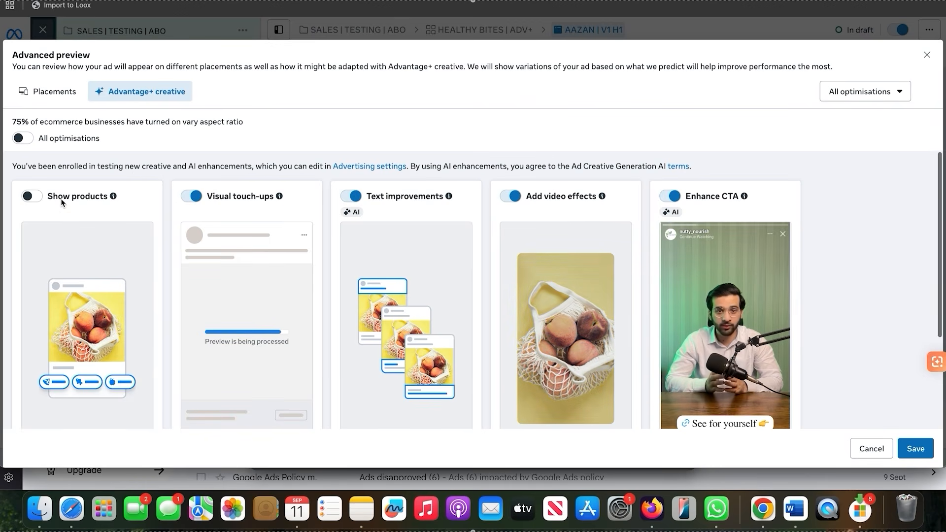
Turn on the Show products enhancement and examine its product-tile example alongside the other enhancements
{"action": "left_click", "coordinate": [41, 196]}
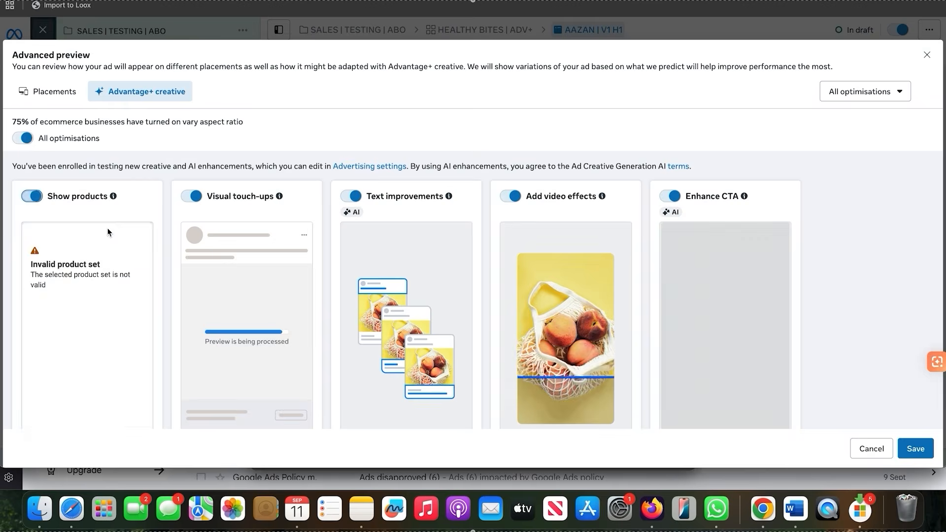
{"action": "scroll", "coordinate": [67, 257], "scroll_direction": "down", "scroll_amount": 2}
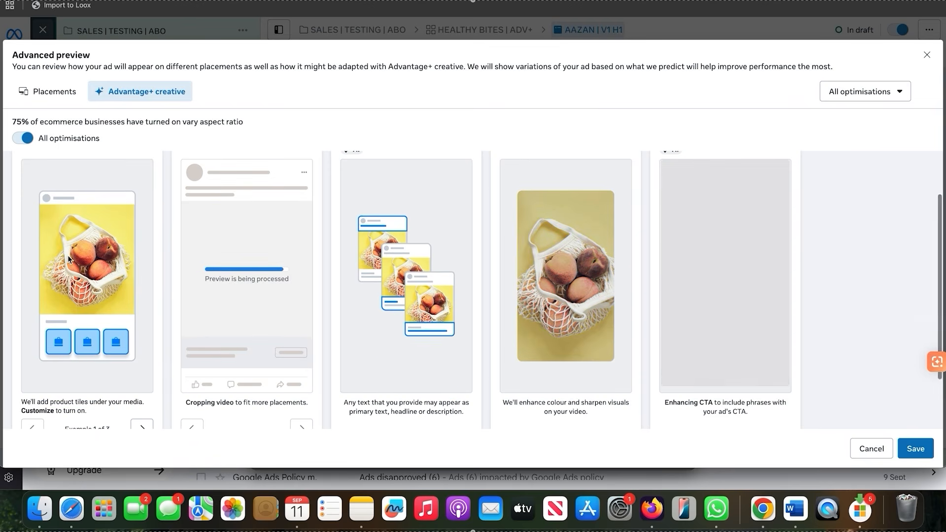
{"action": "scroll", "coordinate": [67, 255], "scroll_direction": "down", "scroll_amount": 2}
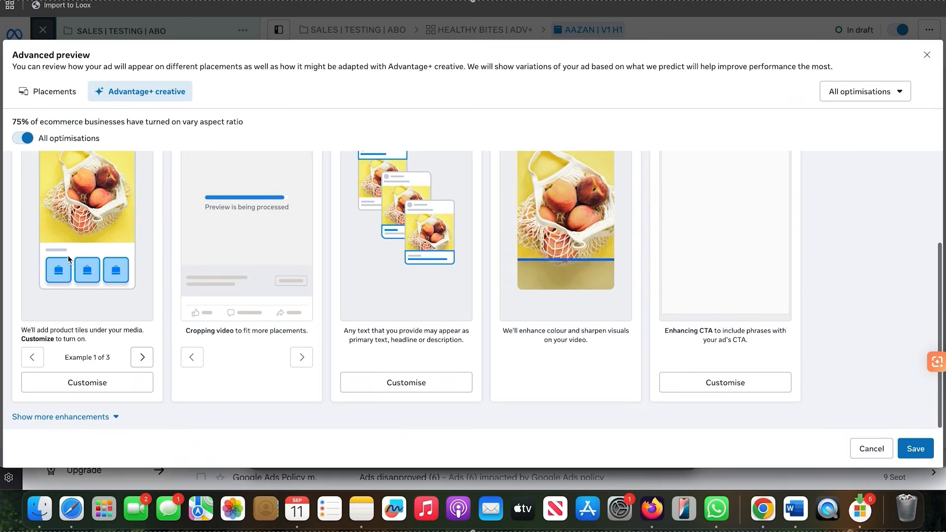
{"action": "scroll", "coordinate": [85, 261], "scroll_direction": "up", "scroll_amount": 2}
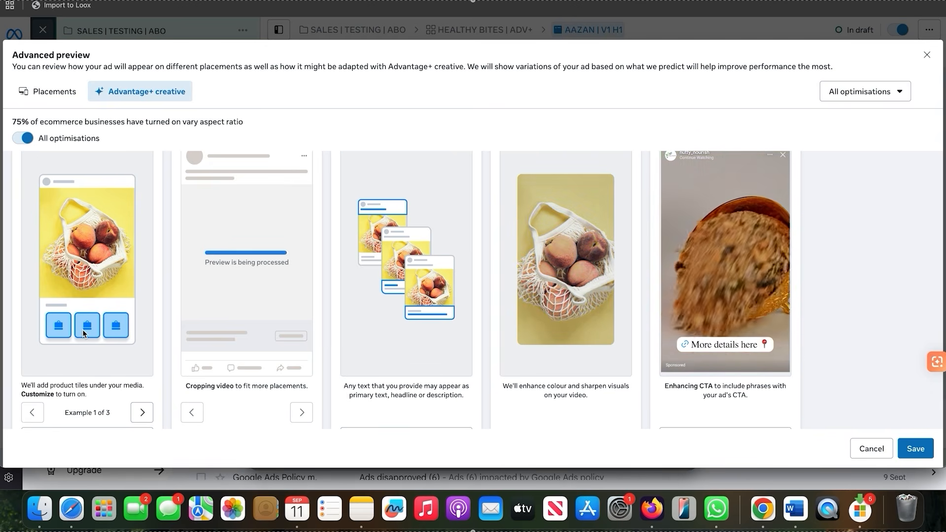
{"action": "scroll", "coordinate": [84, 334], "scroll_direction": "up", "scroll_amount": 1}
{"action": "scroll", "coordinate": [281, 224], "scroll_direction": "down", "scroll_amount": 2}
{"action": "scroll", "coordinate": [262, 283], "scroll_direction": "up", "scroll_amount": 2}
{"action": "scroll", "coordinate": [263, 291], "scroll_direction": "down", "scroll_amount": 1}
{"action": "scroll", "coordinate": [262, 290], "scroll_direction": "down", "scroll_amount": 1}
{"action": "scroll", "coordinate": [263, 290], "scroll_direction": "up", "scroll_amount": 2}
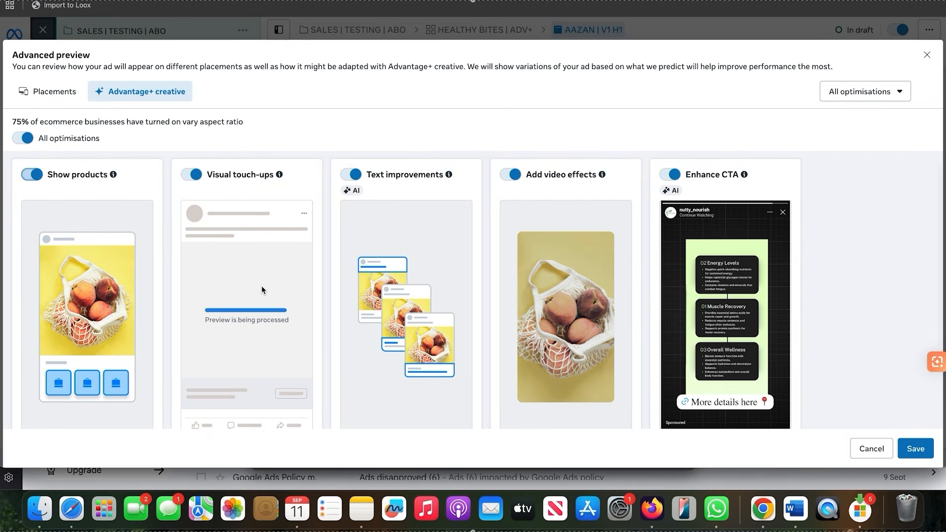
Turn off the Visual touch-ups and Show products enhancements
{"action": "scroll", "coordinate": [262, 290], "scroll_direction": "down", "scroll_amount": 2}
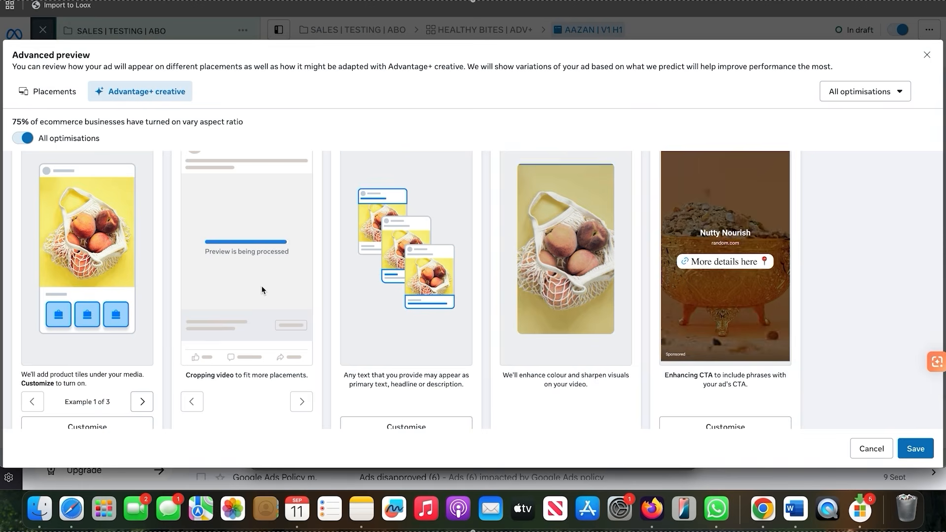
{"action": "scroll", "coordinate": [263, 289], "scroll_direction": "up", "scroll_amount": 2}
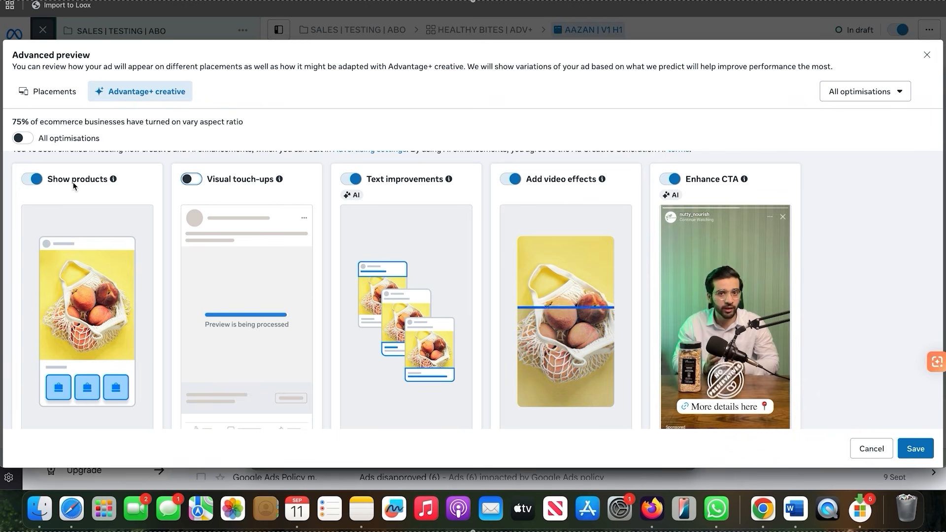
{"action": "left_click", "coordinate": [41, 180]}
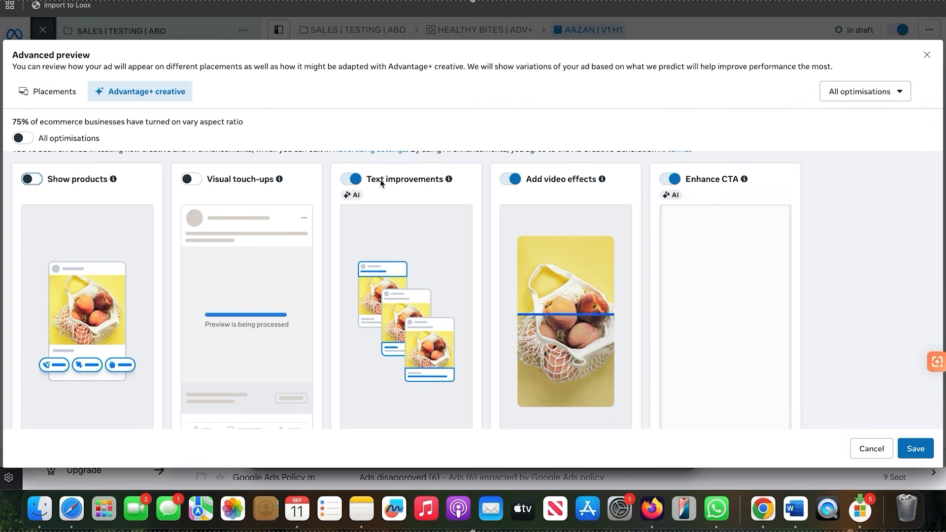
Turn off the Text improvements and Add video effects enhancements
{"action": "scroll", "coordinate": [380, 183], "scroll_direction": "up", "scroll_amount": 1}
{"action": "scroll", "coordinate": [381, 184], "scroll_direction": "down", "scroll_amount": 5}
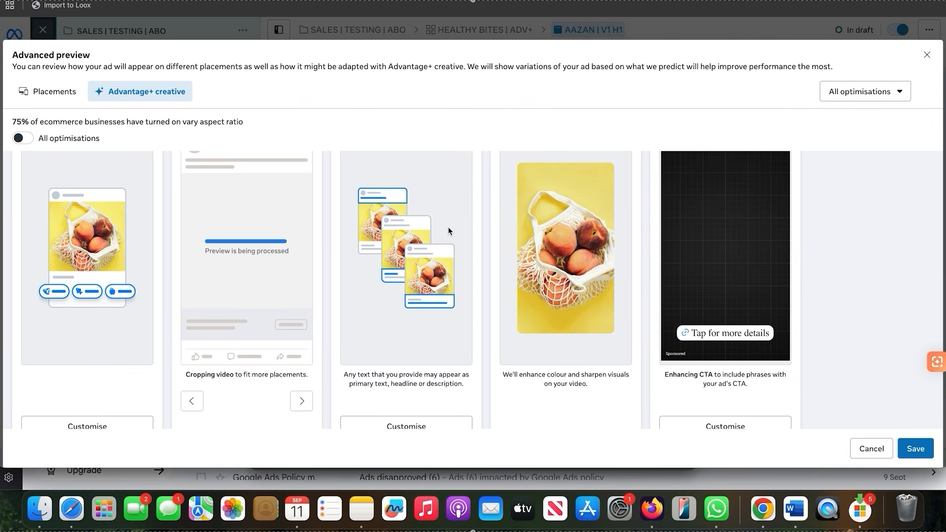
{"action": "scroll", "coordinate": [448, 227], "scroll_direction": "up", "scroll_amount": 3}
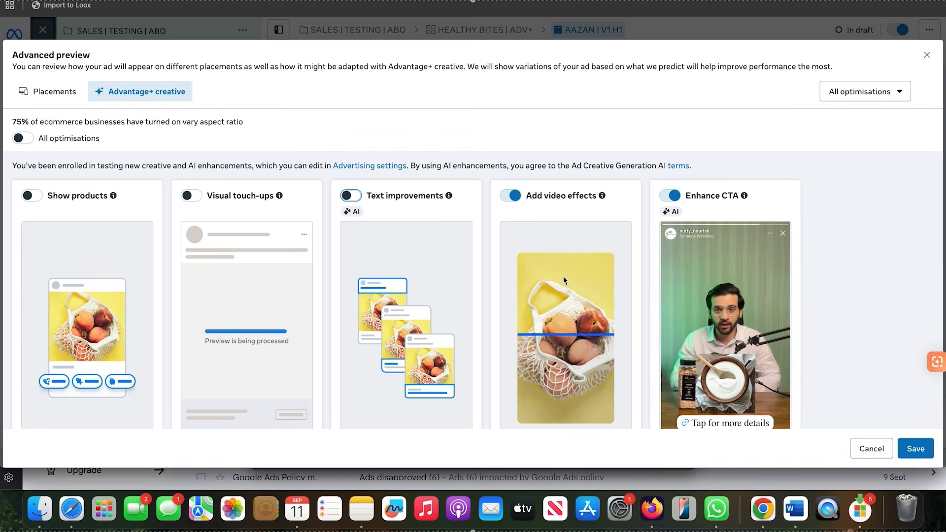
{"action": "scroll", "coordinate": [560, 240], "scroll_direction": "down", "scroll_amount": 3}
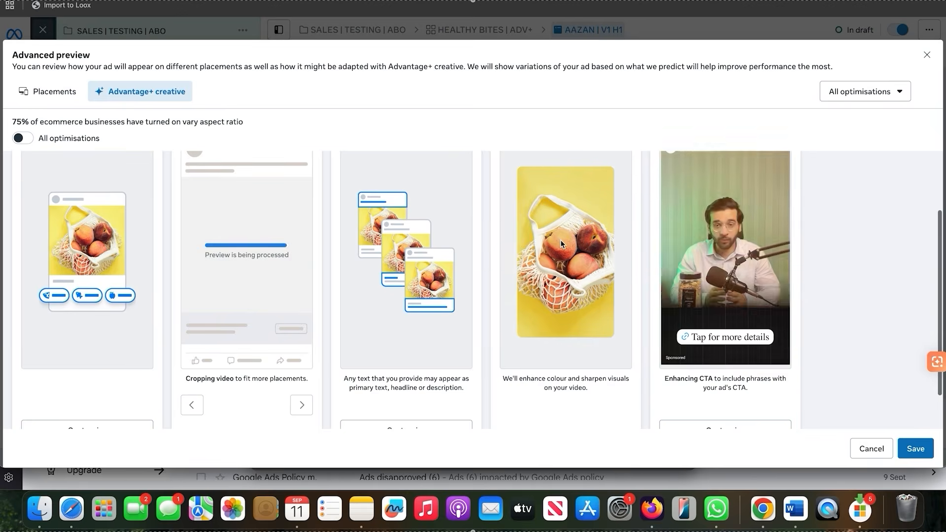
{"action": "scroll", "coordinate": [560, 240], "scroll_direction": "up", "scroll_amount": 3}
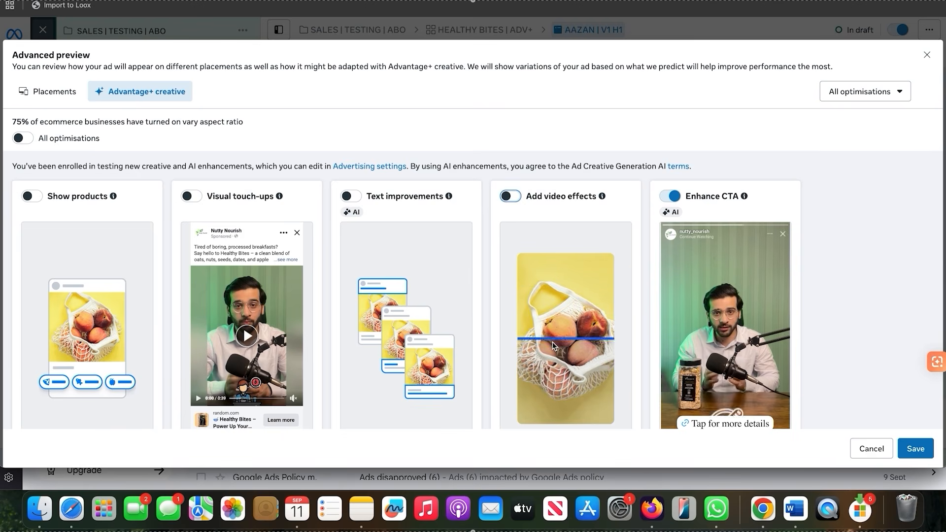
Show more enhancements, keep Enhance CTA and Relevant comments turned on, and save the Advantage+ creative selection
{"action": "scroll", "coordinate": [554, 345], "scroll_direction": "down", "scroll_amount": 3}
{"action": "scroll", "coordinate": [552, 345], "scroll_direction": "up", "scroll_amount": 2}
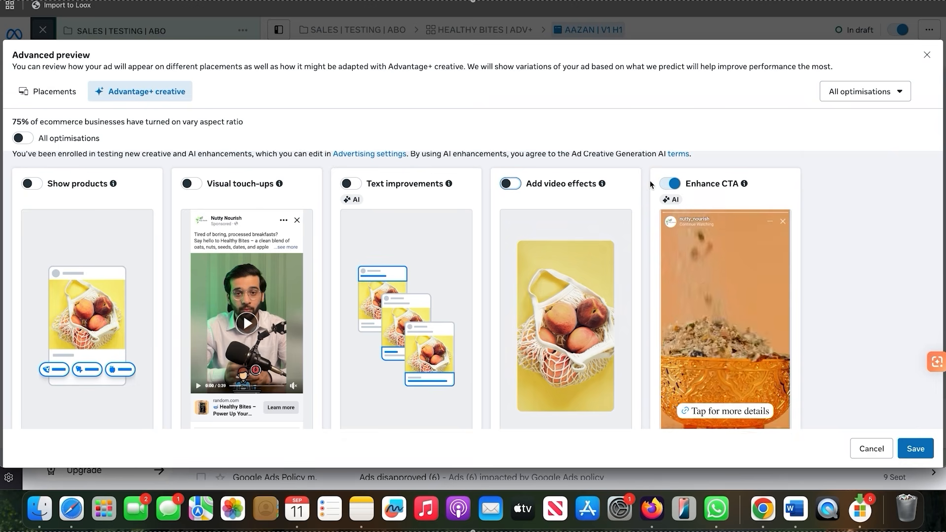
{"action": "scroll", "coordinate": [665, 256], "scroll_direction": "down", "scroll_amount": 1}
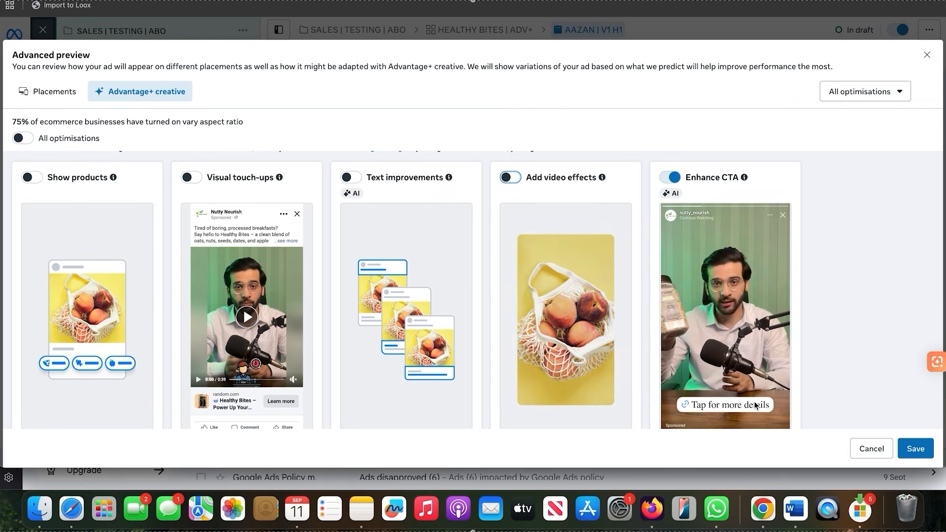
{"action": "scroll", "coordinate": [755, 404], "scroll_direction": "down", "scroll_amount": 3}
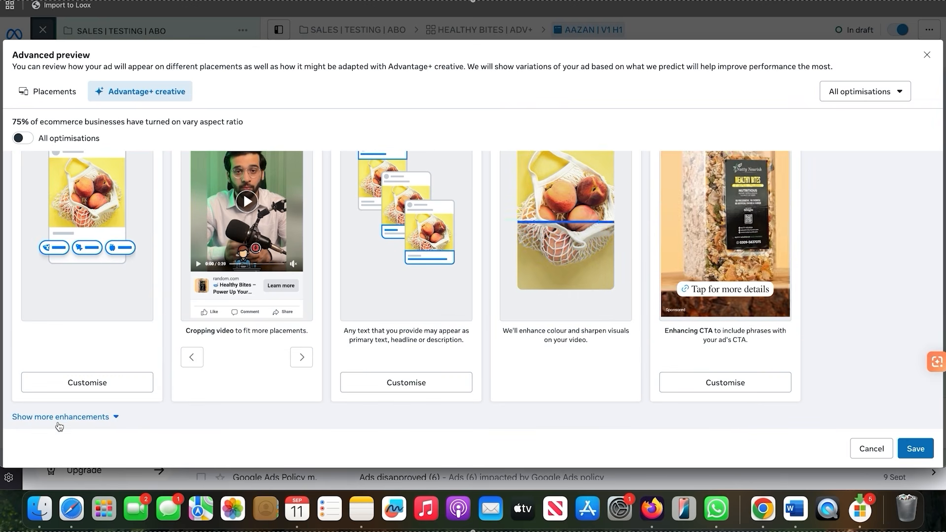
{"action": "left_click", "coordinate": [30, 417]}
{"action": "scroll", "coordinate": [265, 356], "scroll_direction": "down", "scroll_amount": 5}
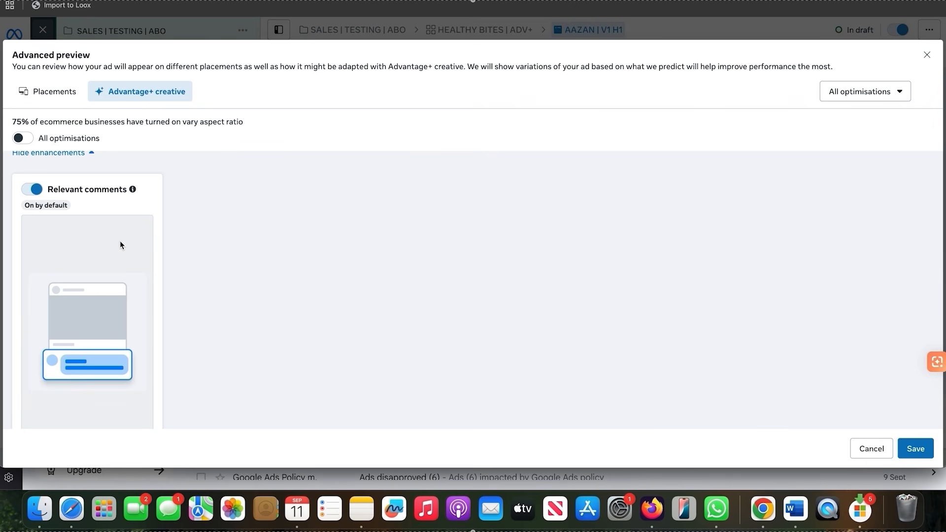
{"action": "scroll", "coordinate": [684, 239], "scroll_direction": "up", "scroll_amount": 5}
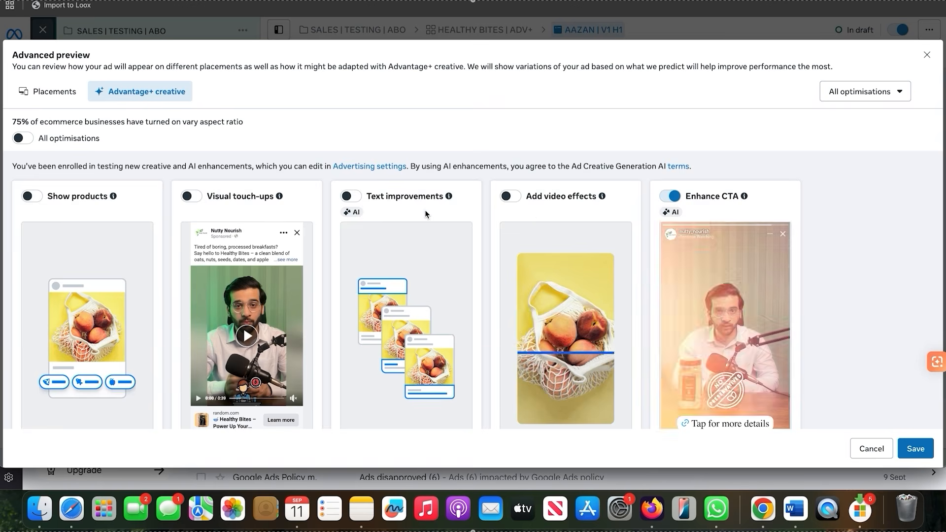
{"action": "scroll", "coordinate": [424, 210], "scroll_direction": "down", "scroll_amount": 5}
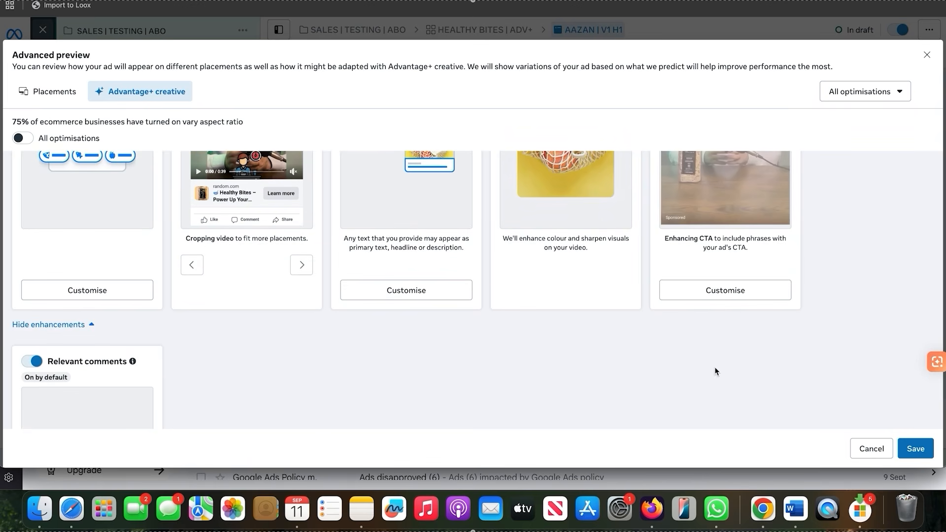
{"action": "left_click", "coordinate": [911, 450]}
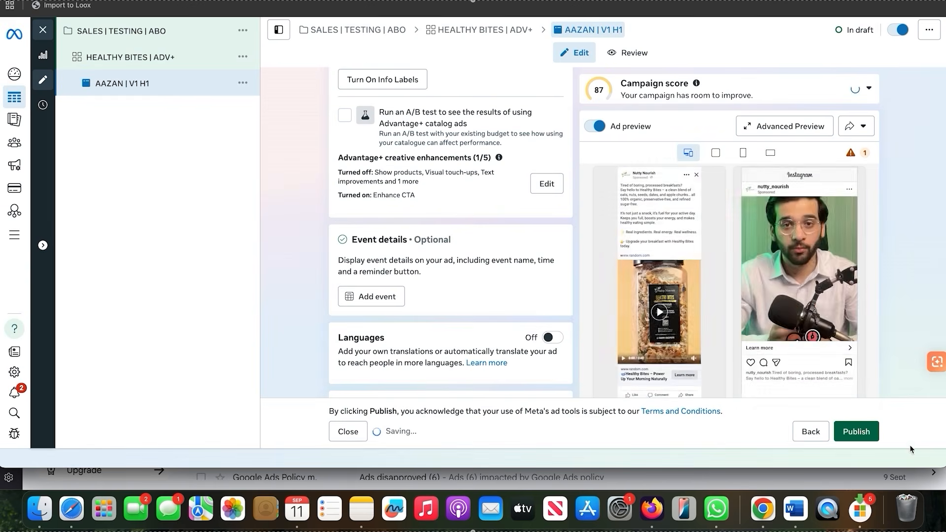
Look over the rest of the V1 H1 ad's settings and duplicate the ad within its original campaign
{"action": "scroll", "coordinate": [527, 333], "scroll_direction": "down", "scroll_amount": 6}
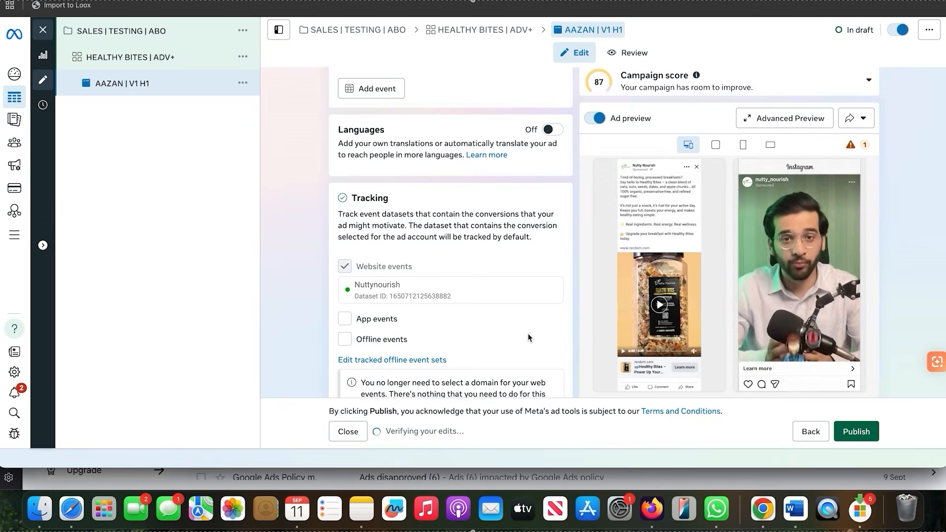
{"action": "scroll", "coordinate": [527, 333], "scroll_direction": "down", "scroll_amount": 3}
{"action": "scroll", "coordinate": [527, 333], "scroll_direction": "up", "scroll_amount": 20}
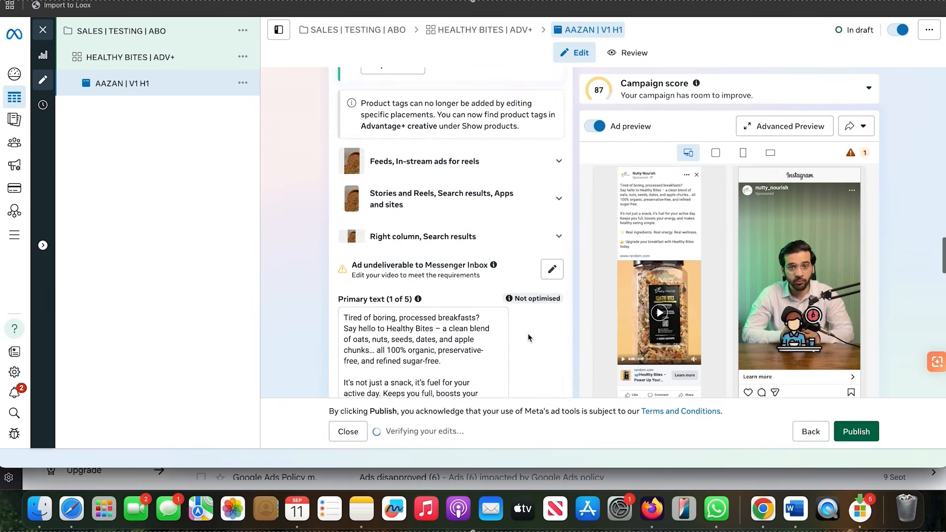
{"action": "scroll", "coordinate": [528, 333], "scroll_direction": "up", "scroll_amount": 15}
{"action": "scroll", "coordinate": [528, 333], "scroll_direction": "up", "scroll_amount": 10}
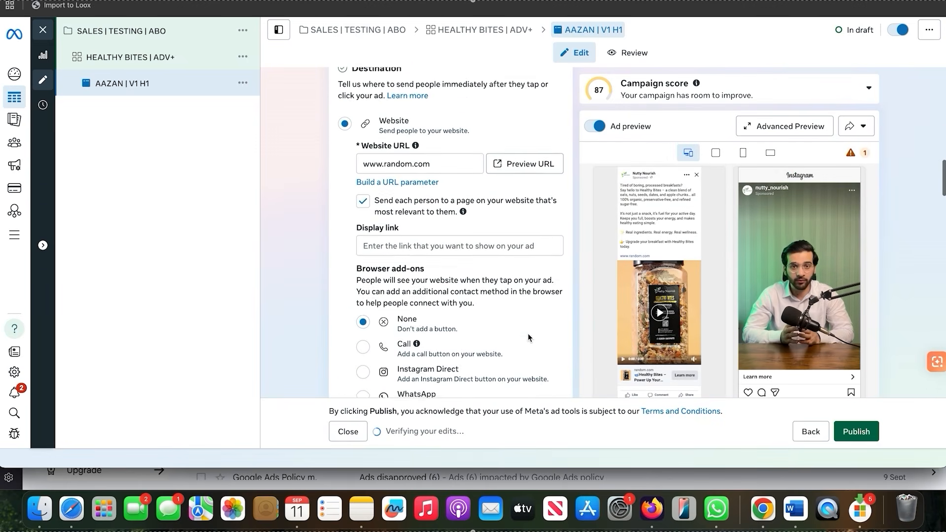
{"action": "scroll", "coordinate": [527, 333], "scroll_direction": "down", "scroll_amount": 12}
{"action": "scroll", "coordinate": [527, 333], "scroll_direction": "up", "scroll_amount": 10}
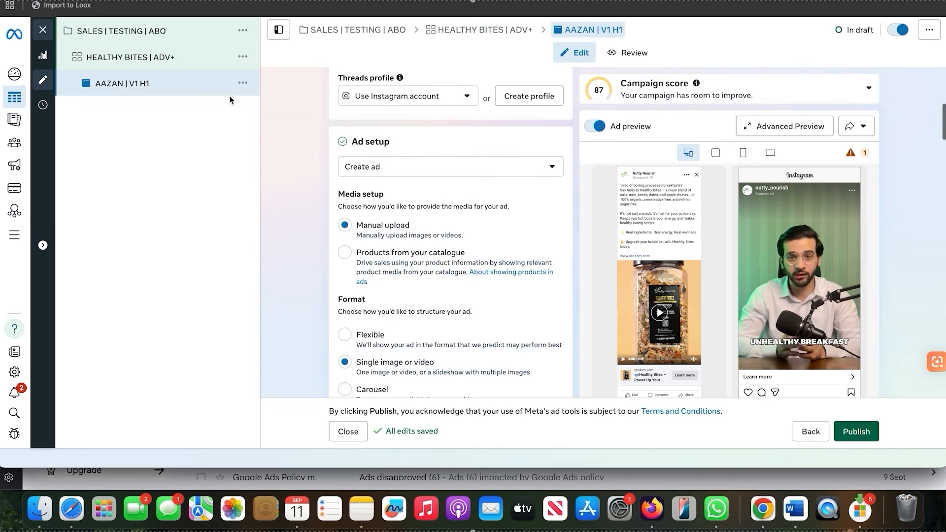
{"action": "left_click", "coordinate": [242, 83]}
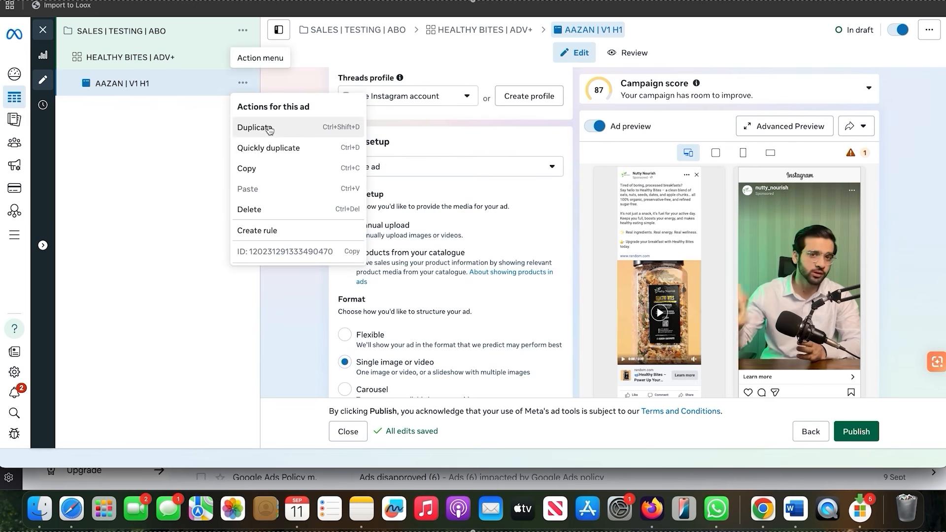
{"action": "left_click", "coordinate": [269, 129]}
{"action": "left_click", "coordinate": [602, 314]}
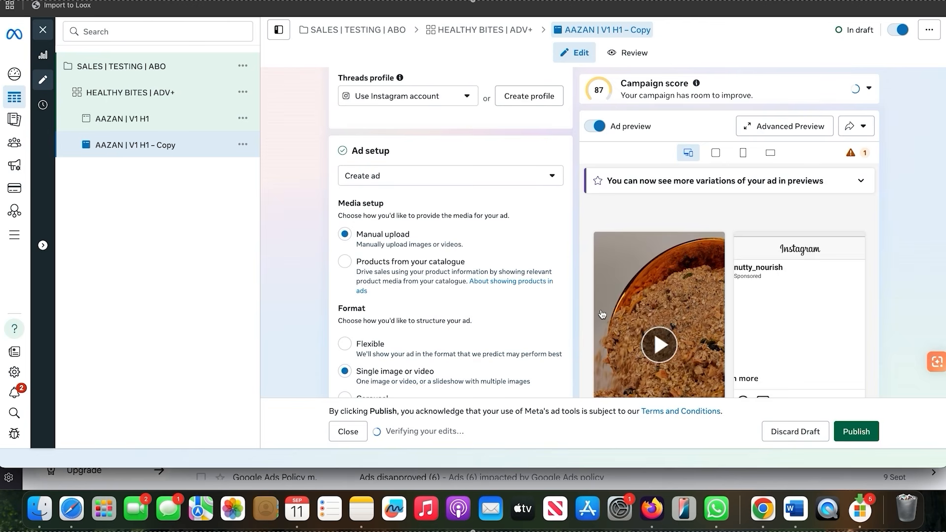
Rename the duplicated ad so that its name ends in V1 H2
{"action": "scroll", "coordinate": [445, 122], "scroll_direction": "up", "scroll_amount": 2}
{"action": "scroll", "coordinate": [443, 117], "scroll_direction": "up", "scroll_amount": 3}
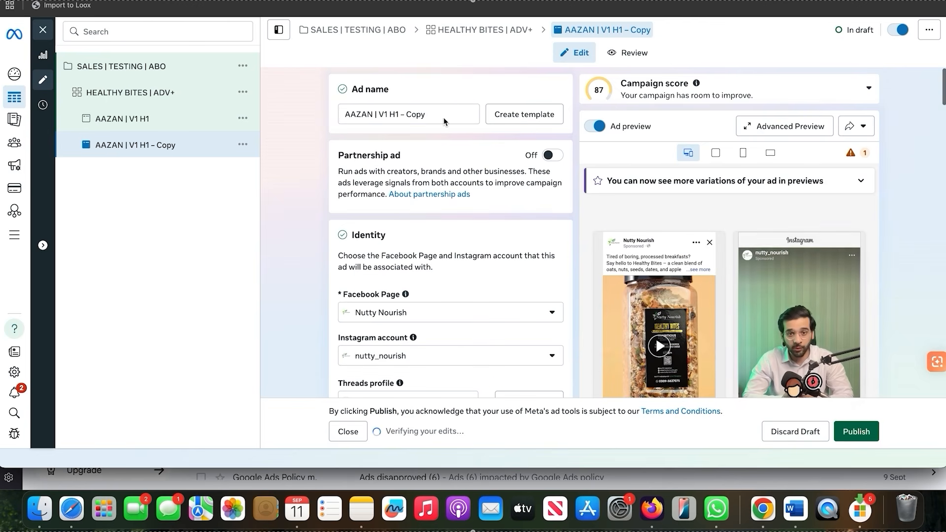
{"action": "left_click", "coordinate": [438, 114]}
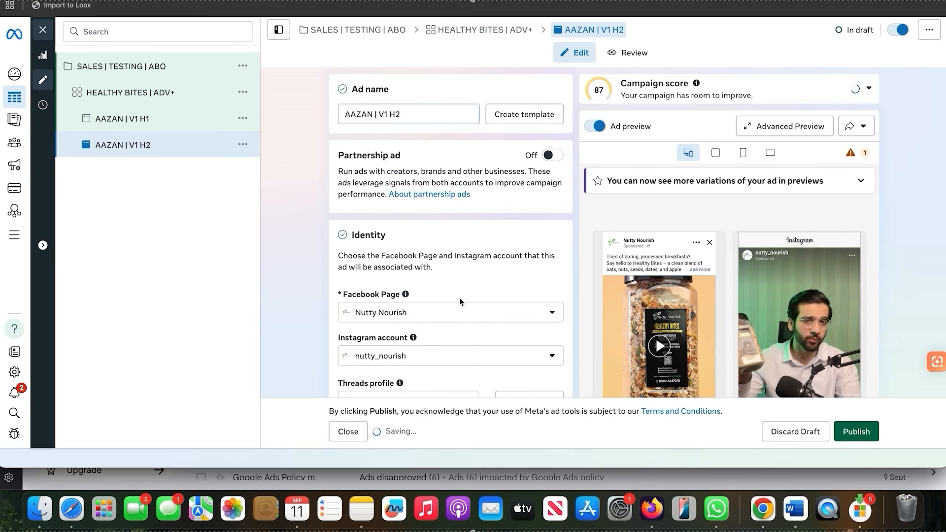
Remove the copied video from the V1 H2 ad's creative
{"action": "scroll", "coordinate": [459, 297], "scroll_direction": "down", "scroll_amount": 20}
{"action": "scroll", "coordinate": [459, 297], "scroll_direction": "down", "scroll_amount": 6}
{"action": "scroll", "coordinate": [459, 298], "scroll_direction": "up", "scroll_amount": 5}
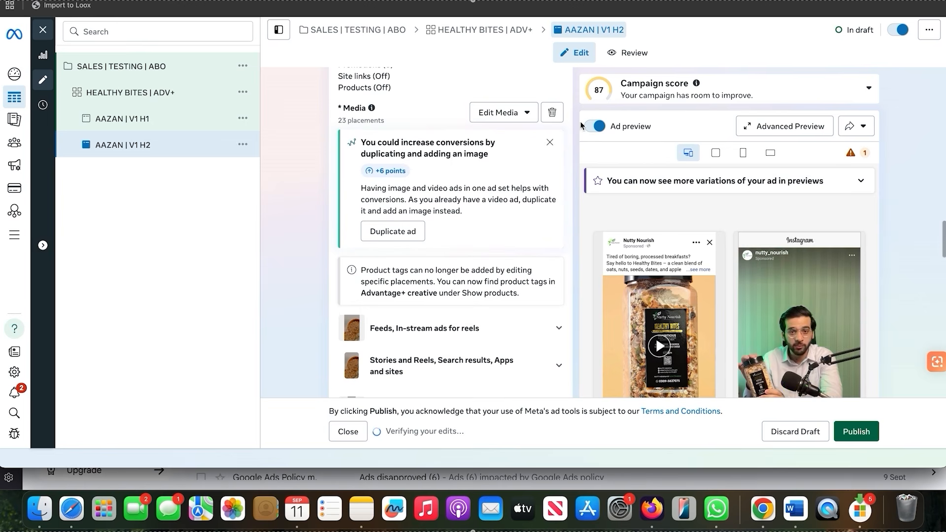
{"action": "left_click", "coordinate": [551, 112]}
Add the second video in the account media to the V1 H2 ad, skipping the trim and keeping the original crops, text and enhancements
{"action": "left_click", "coordinate": [390, 127]}
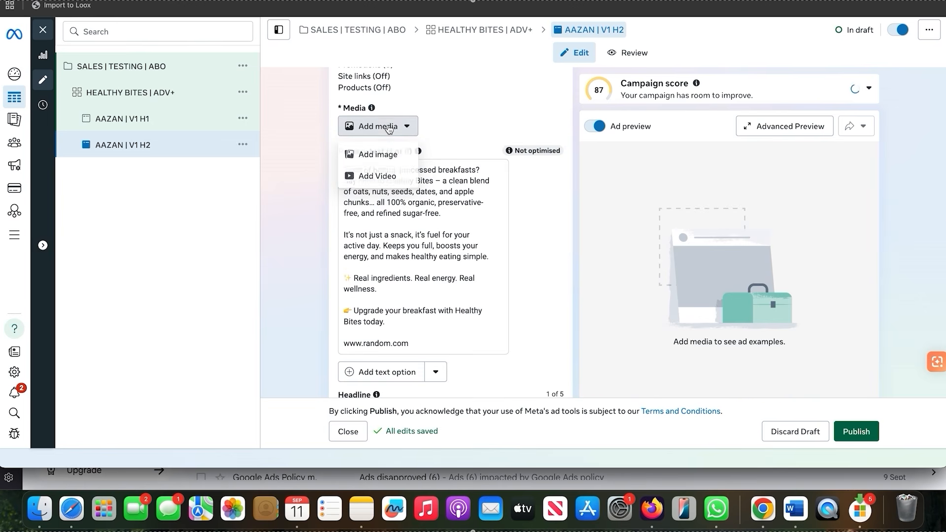
{"action": "left_click", "coordinate": [377, 175]}
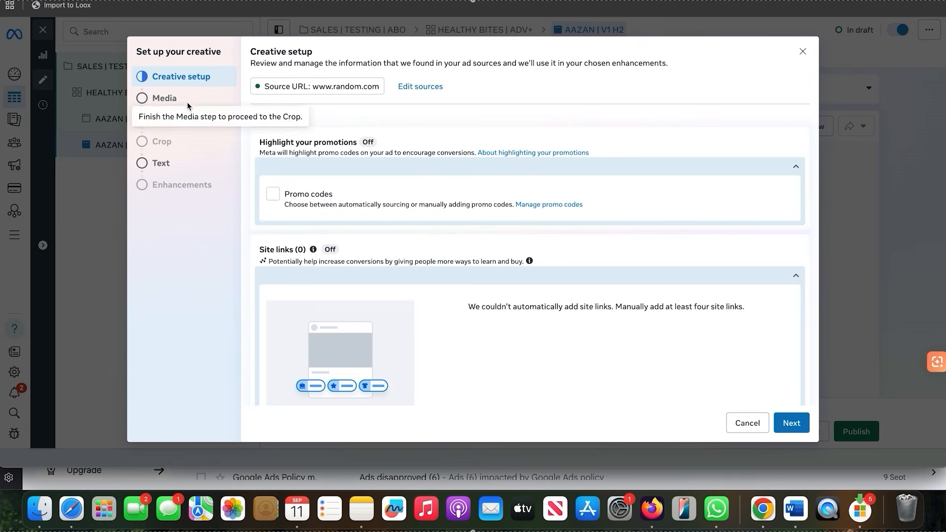
{"action": "left_click", "coordinate": [175, 101]}
{"action": "left_click", "coordinate": [356, 199]}
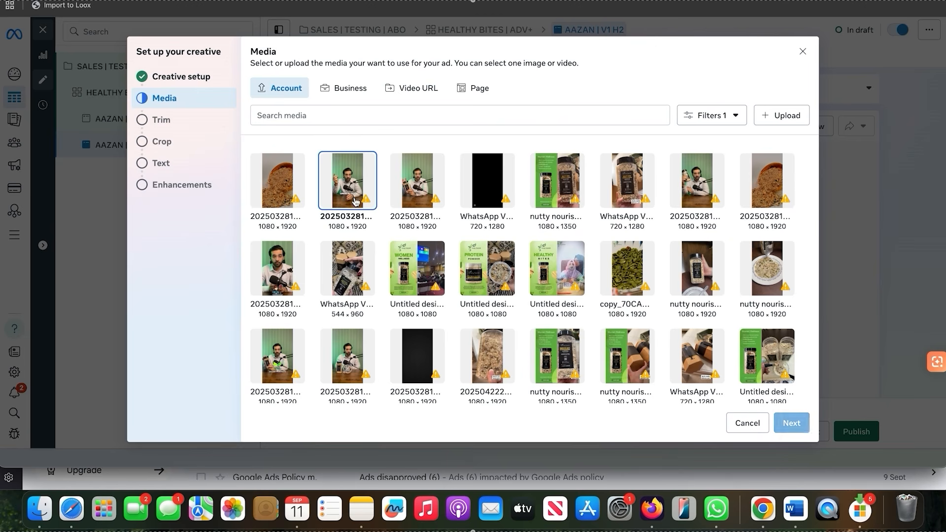
{"action": "left_click", "coordinate": [794, 424]}
{"action": "left_click", "coordinate": [794, 424]}
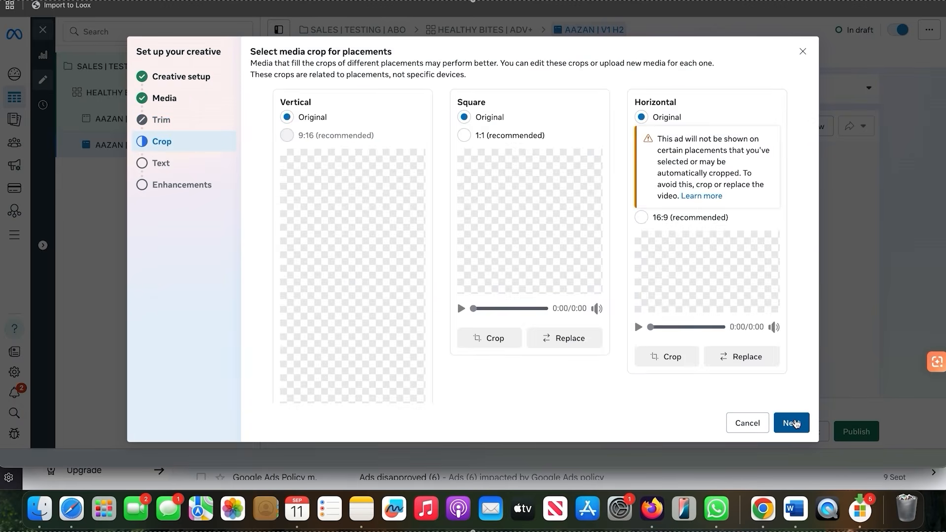
{"action": "left_click", "coordinate": [794, 423]}
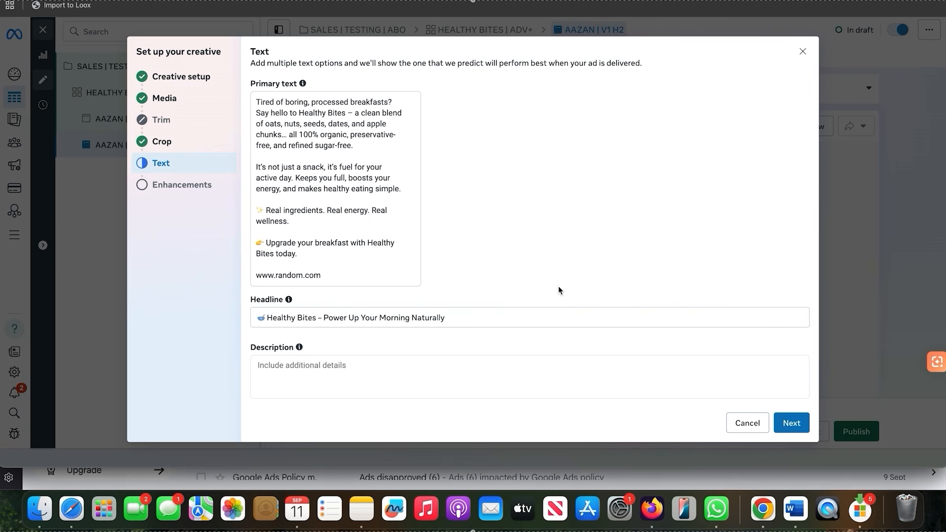
{"action": "left_click", "coordinate": [786, 425]}
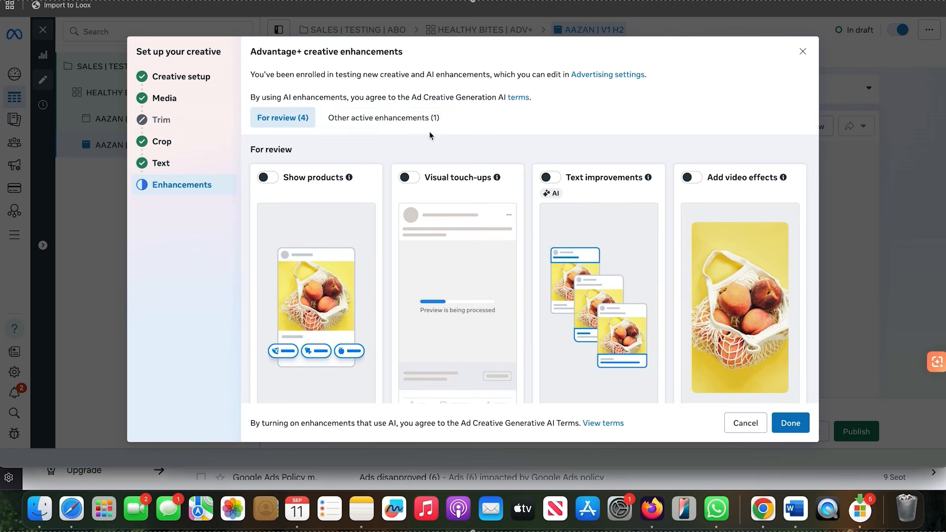
{"action": "left_click", "coordinate": [419, 119]}
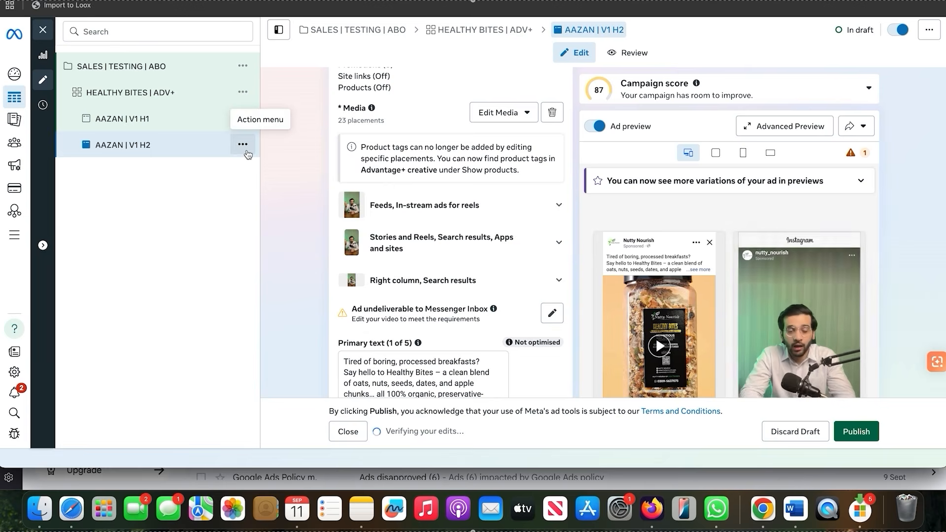
Duplicate the V1 H2 ad once within the original campaign and change the copy's name ending to V1 H3
{"action": "left_click", "coordinate": [242, 145]}
{"action": "left_click", "coordinate": [254, 186]}
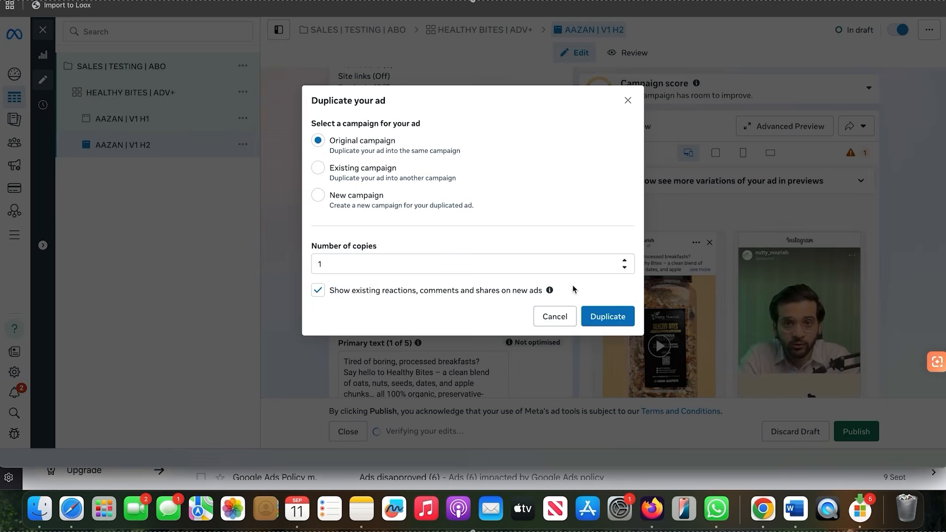
{"action": "left_click", "coordinate": [619, 310]}
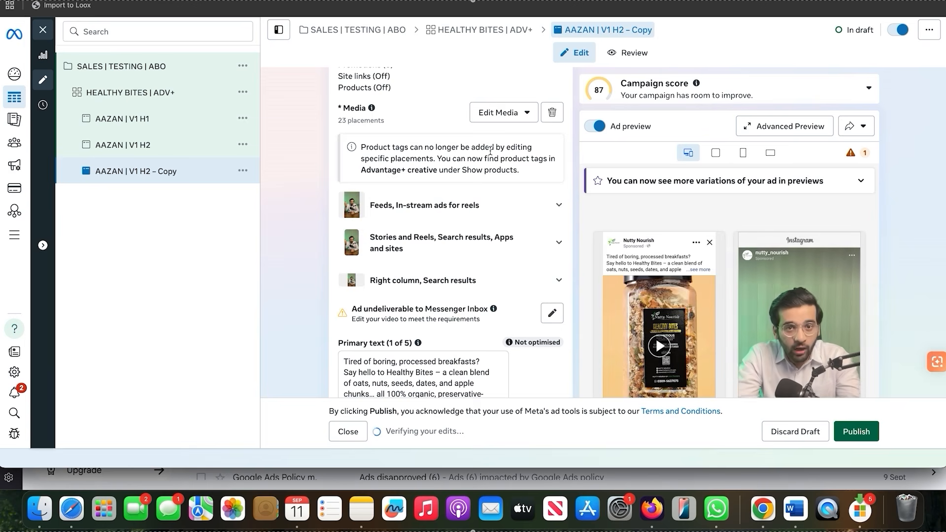
{"action": "scroll", "coordinate": [443, 148], "scroll_direction": "up", "scroll_amount": 10}
{"action": "scroll", "coordinate": [416, 128], "scroll_direction": "up", "scroll_amount": 2}
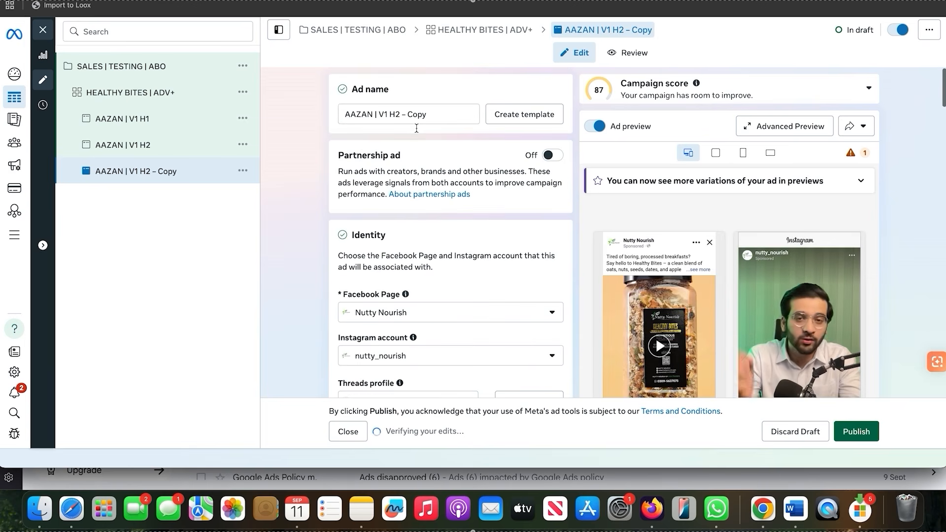
{"action": "key", "text": "BackSpace"}
{"action": "key", "text": "BackSpace"}
{"action": "key", "text": "BackSpace"}
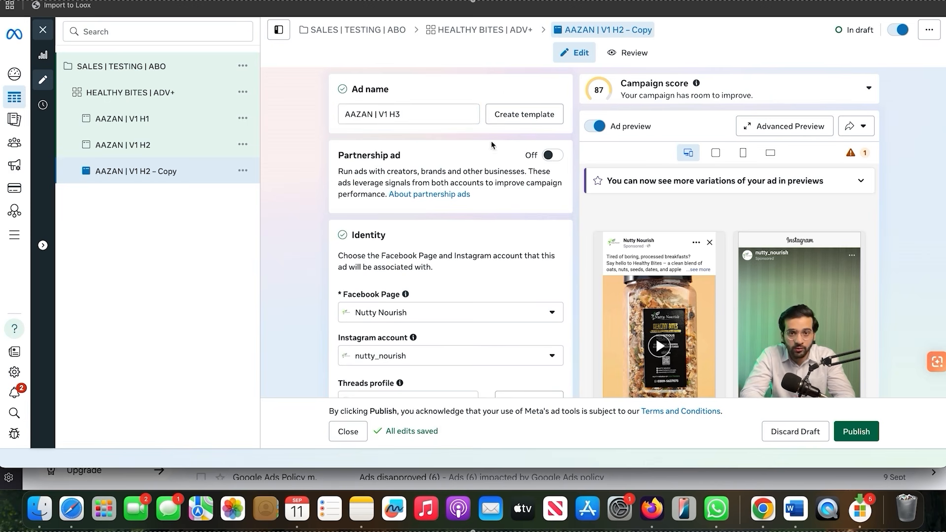
Remove the copied video from the V1 H3 ad's creative
{"action": "scroll", "coordinate": [492, 145], "scroll_direction": "down", "scroll_amount": 10}
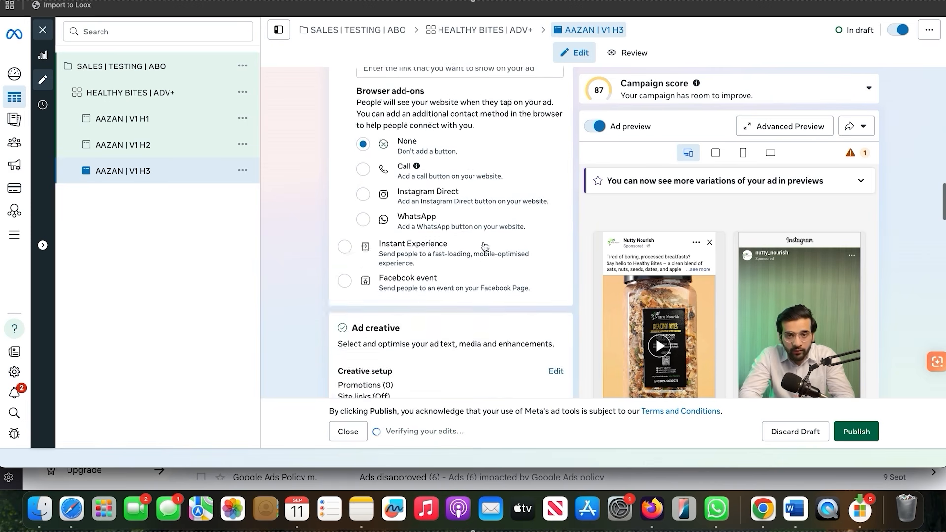
{"action": "scroll", "coordinate": [484, 246], "scroll_direction": "down", "scroll_amount": 5}
{"action": "left_click", "coordinate": [553, 185]}
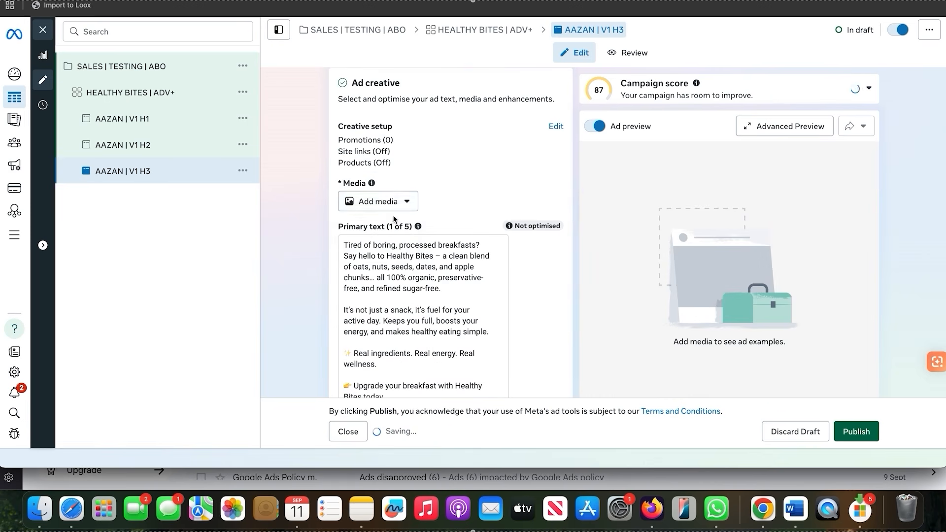
Add the third video in the account media to the V1 H3 ad, skipping the trim and keeping the original crops, text and enhancements
{"action": "left_click", "coordinate": [383, 202]}
{"action": "left_click", "coordinate": [370, 250]}
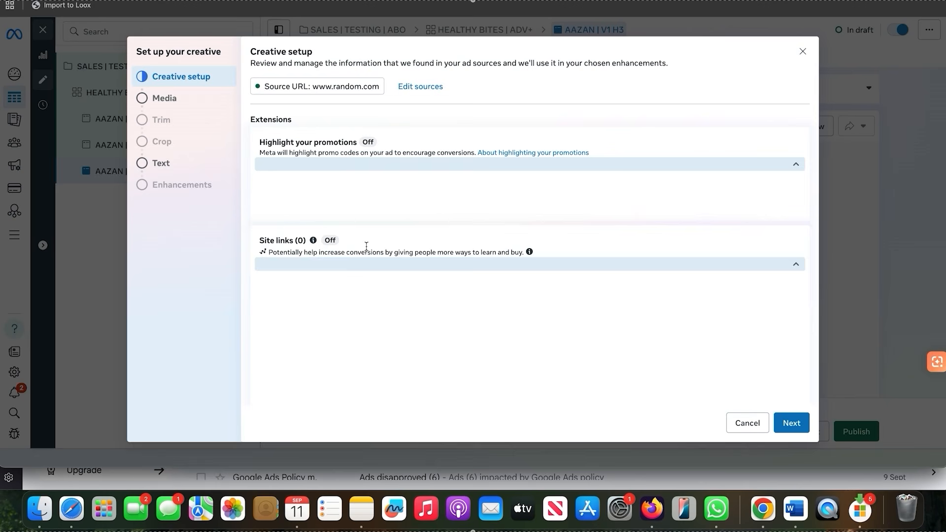
{"action": "left_click", "coordinate": [152, 98]}
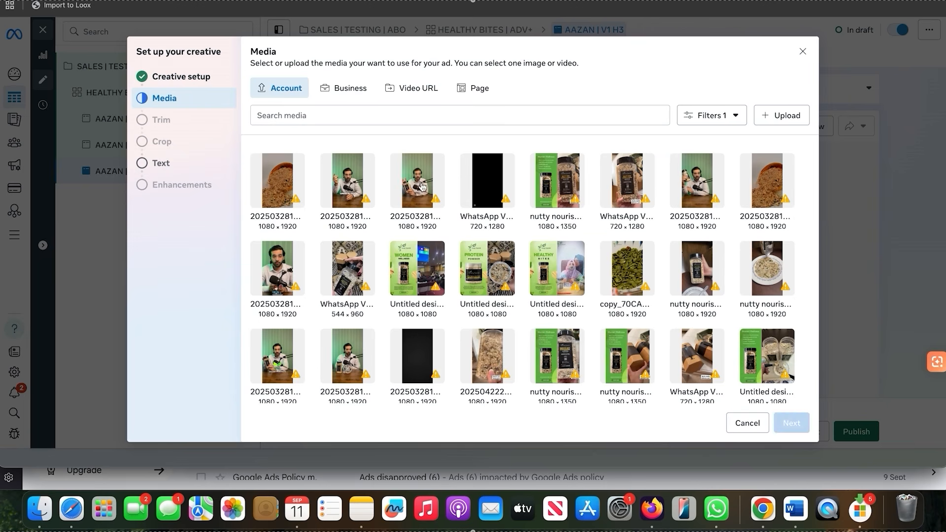
{"action": "left_click", "coordinate": [422, 187]}
{"action": "left_click", "coordinate": [794, 425]}
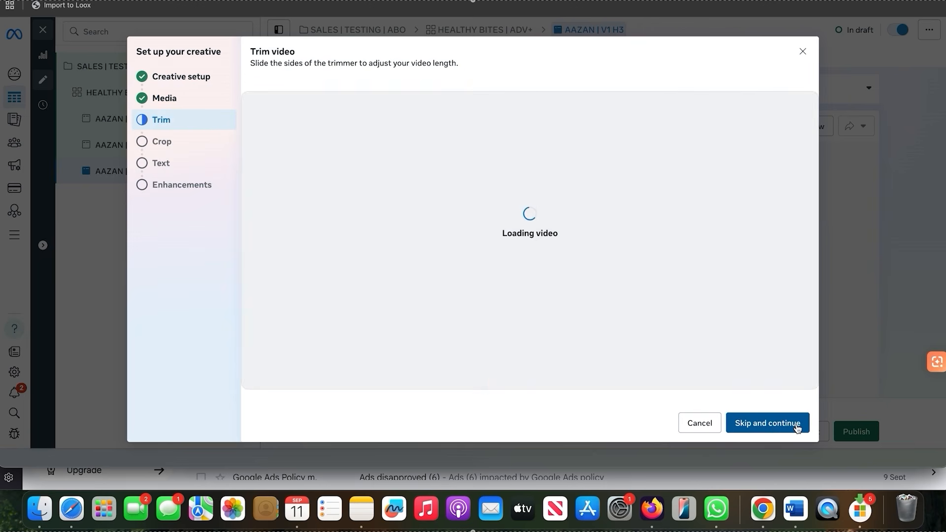
{"action": "left_click", "coordinate": [794, 425]}
{"action": "left_click", "coordinate": [792, 424]}
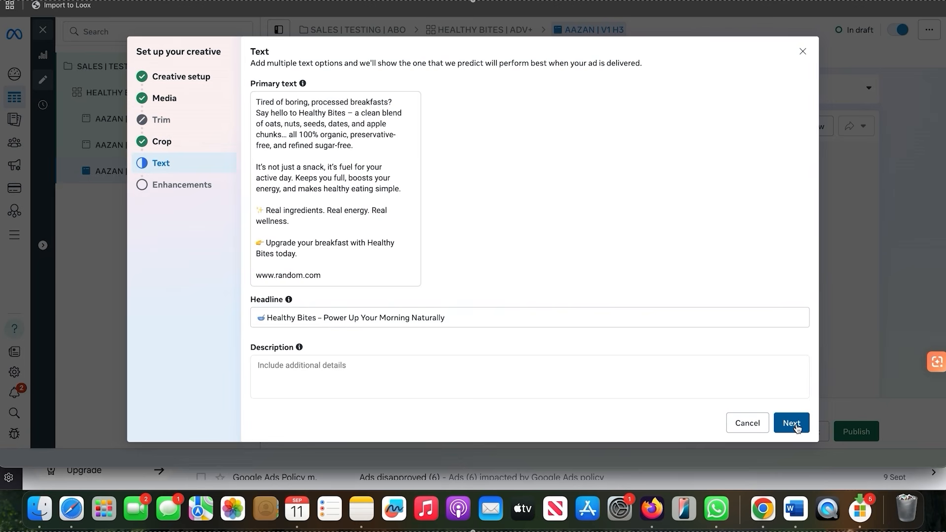
{"action": "left_click", "coordinate": [791, 424]}
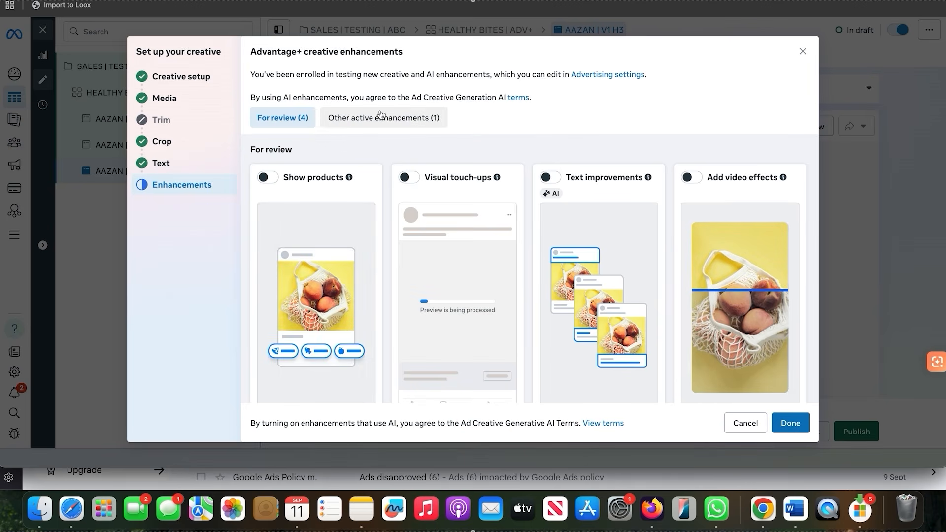
{"action": "left_click", "coordinate": [380, 116]}
{"action": "scroll", "coordinate": [420, 245], "scroll_direction": "up", "scroll_amount": 3}
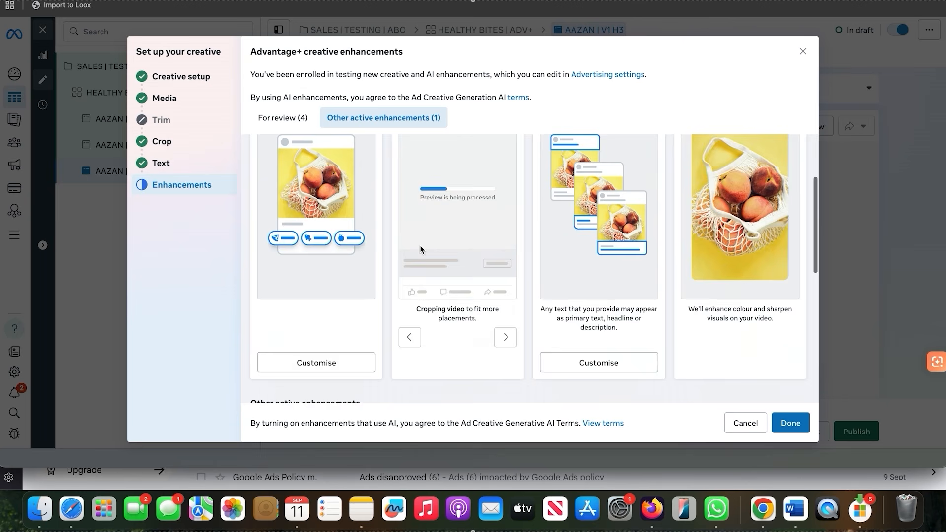
{"action": "scroll", "coordinate": [420, 249], "scroll_direction": "up", "scroll_amount": 2}
{"action": "left_click", "coordinate": [790, 423]}
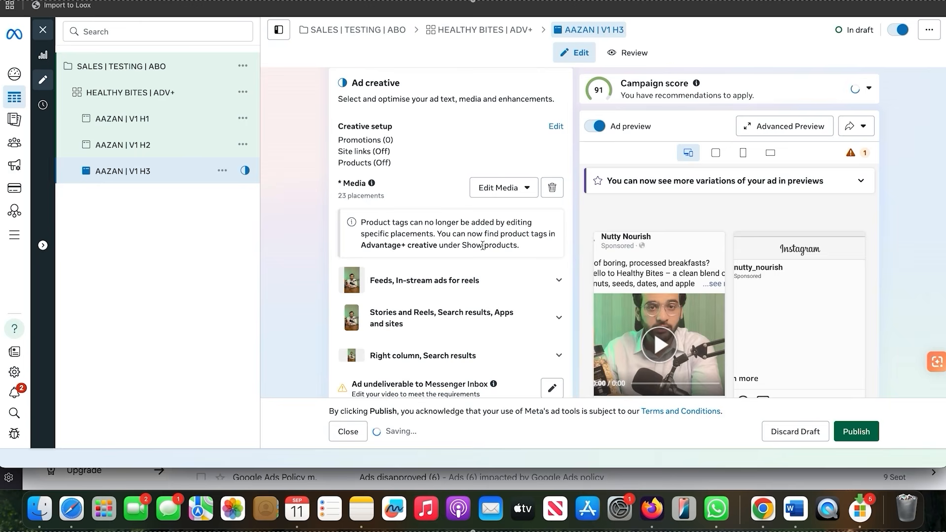
Duplicate the HEALTHY BITES | ADV+ ad set once within the original campaign and remove the Copy suffix from the new ad set's name
{"action": "scroll", "coordinate": [493, 198], "scroll_direction": "down", "scroll_amount": 5}
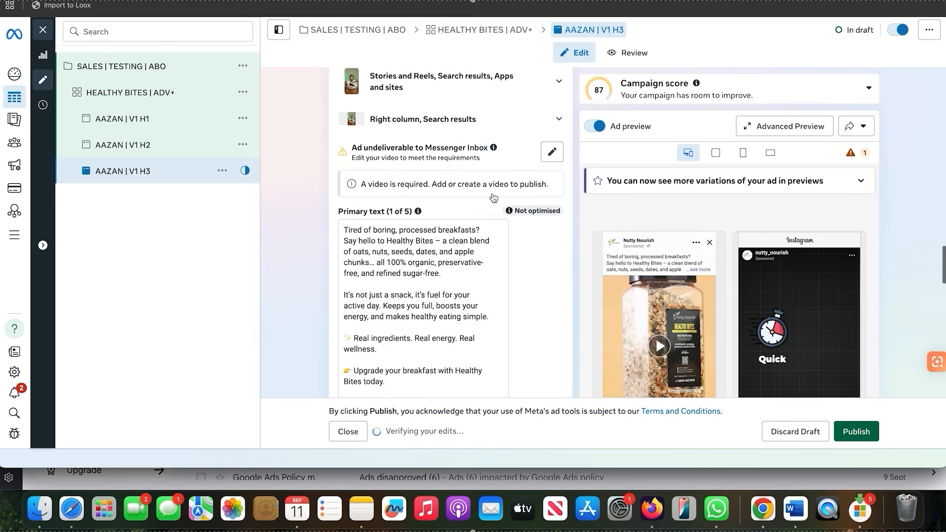
{"action": "scroll", "coordinate": [359, 185], "scroll_direction": "down", "scroll_amount": 1}
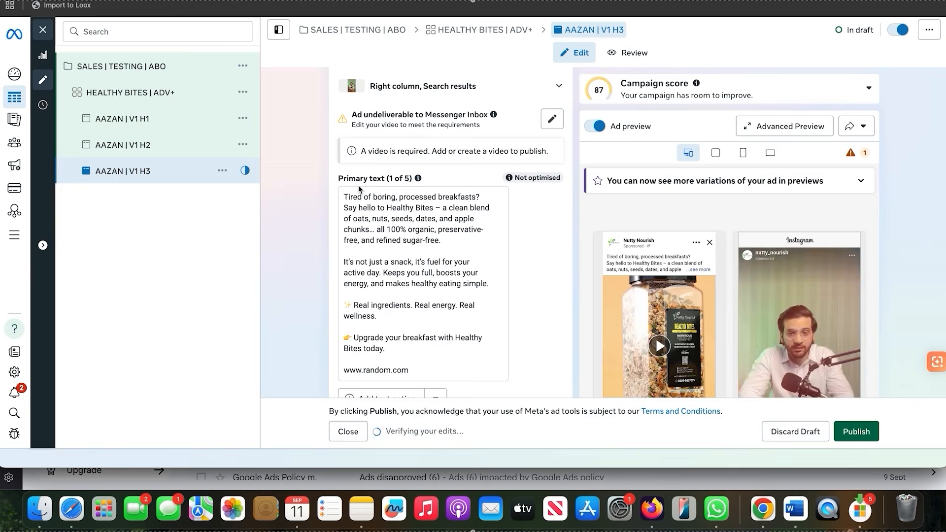
{"action": "scroll", "coordinate": [359, 185], "scroll_direction": "up", "scroll_amount": 3}
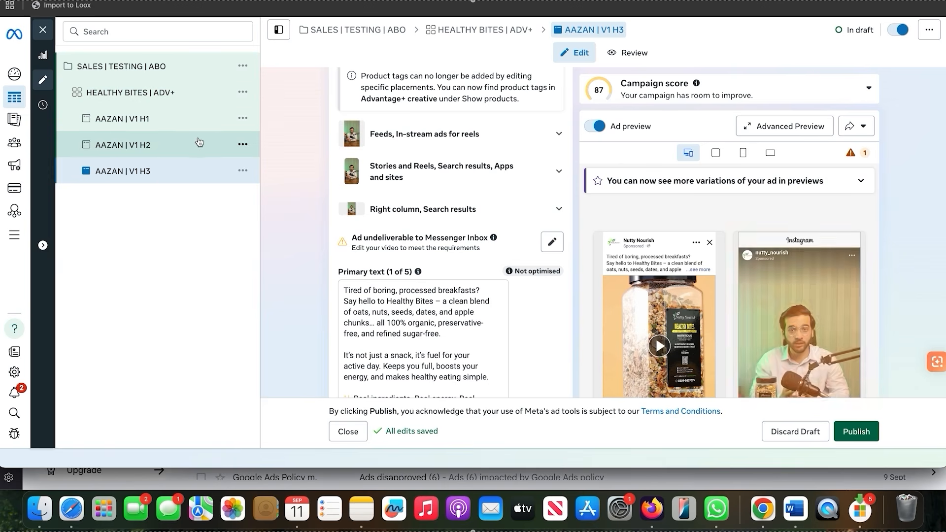
{"action": "left_click", "coordinate": [242, 92]}
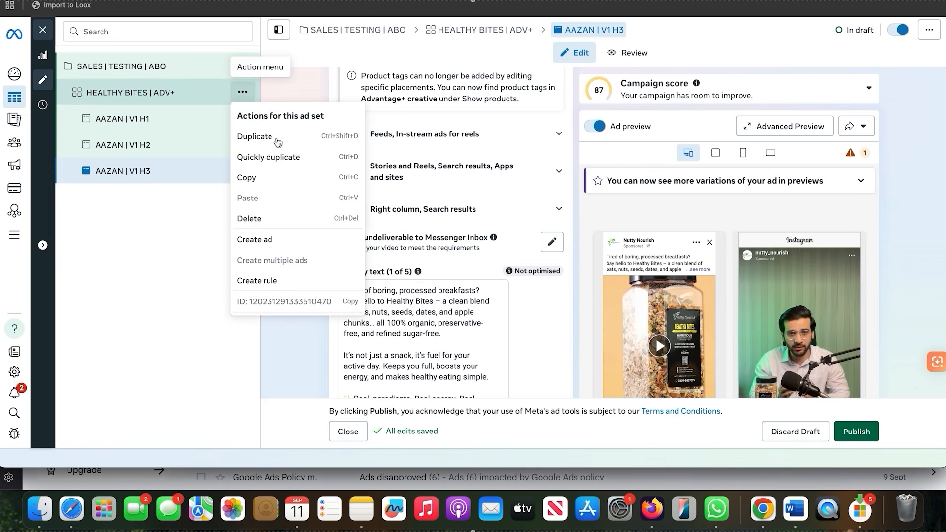
{"action": "left_click", "coordinate": [278, 142]}
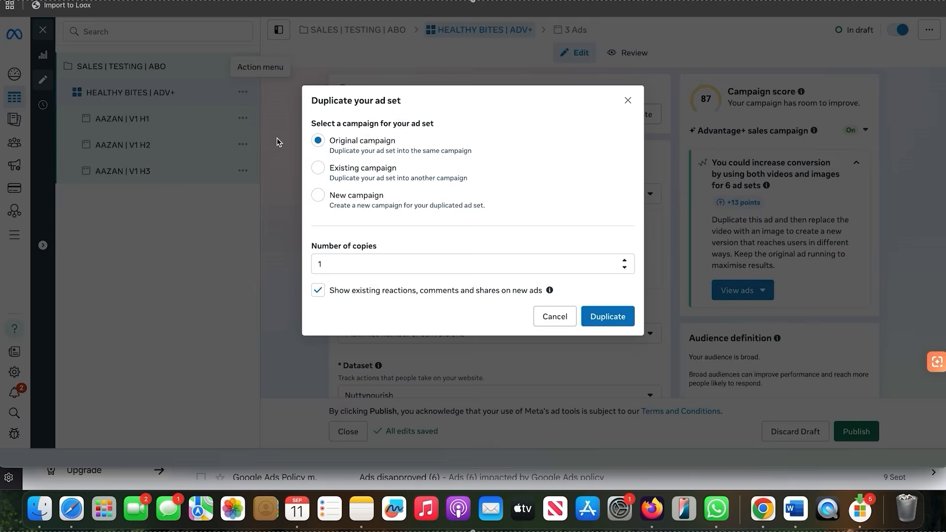
{"action": "left_click", "coordinate": [597, 315]}
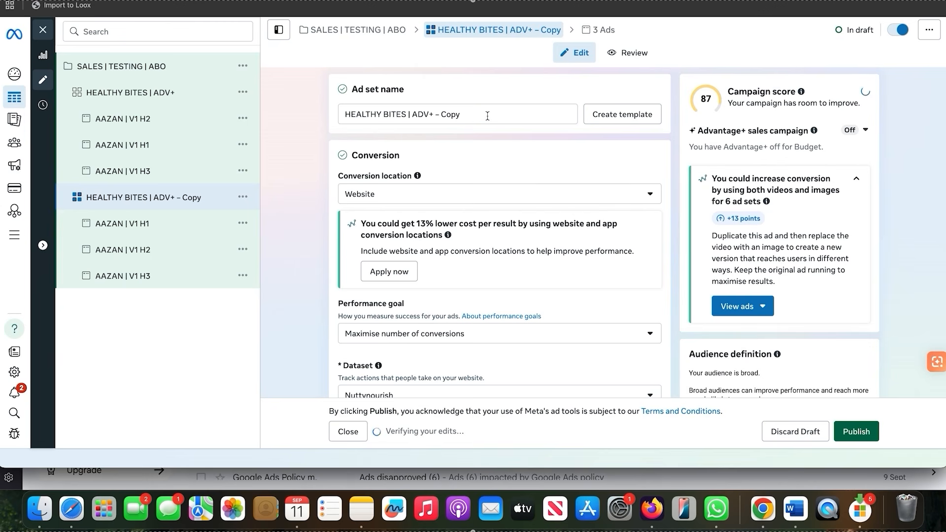
{"action": "left_click", "coordinate": [487, 116]}
{"action": "key", "text": "BackSpace"}
{"action": "key", "text": "BackSpace"}
{"action": "key", "text": "BackSpace"}
{"action": "key", "text": "BackSpace"}
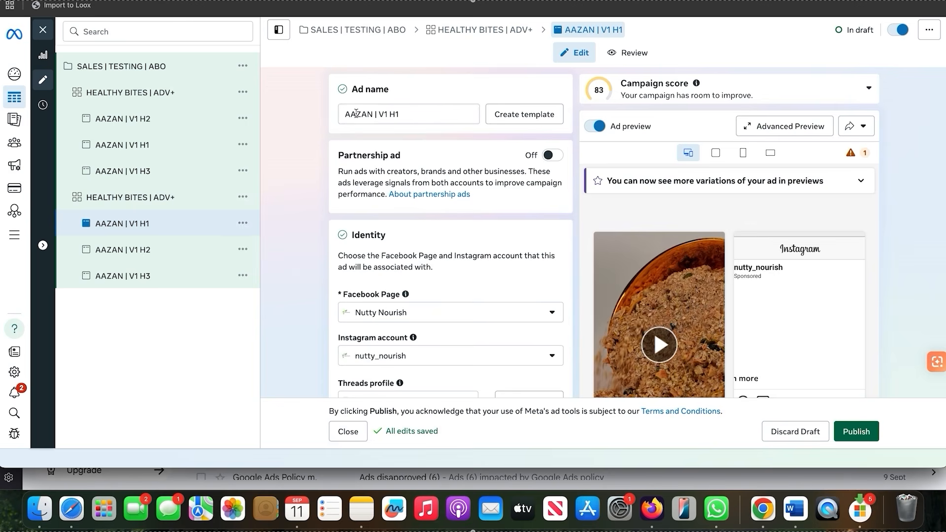
Replace the creator's name in the duplicated ad set's V1 H1 ad name with the second creator's name, keeping the V1 H1 ending
{"action": "left_click_drag", "start_coordinate": [374, 114], "coordinate": [346, 114]}
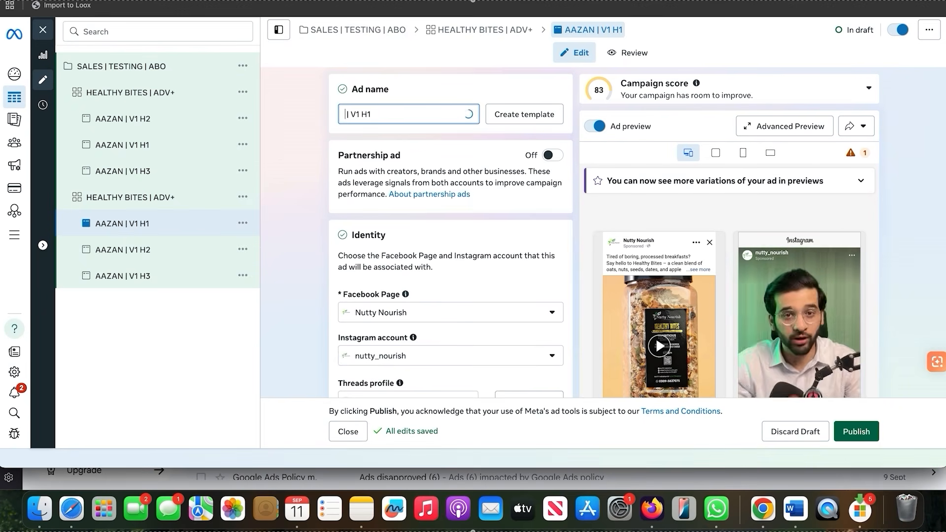
{"action": "type", "text": "SALMAN"}
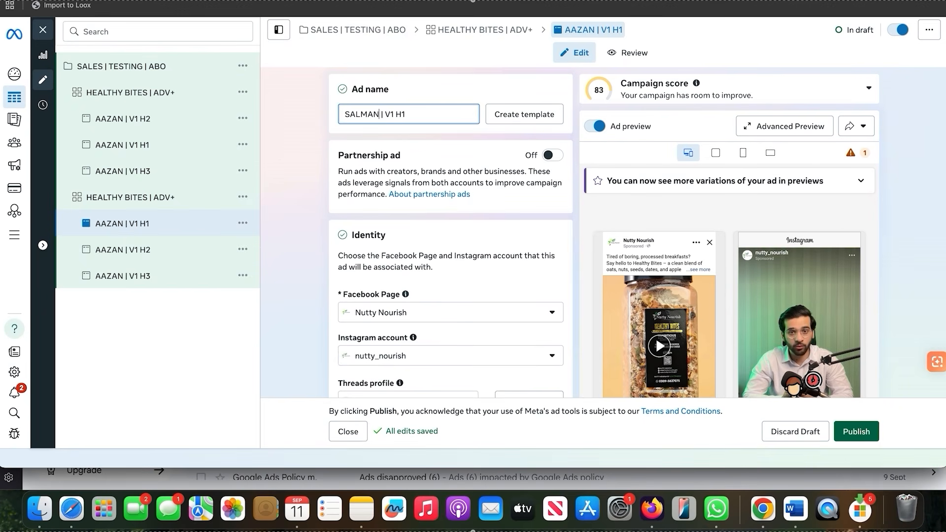
{"action": "left_click", "coordinate": [458, 111]}
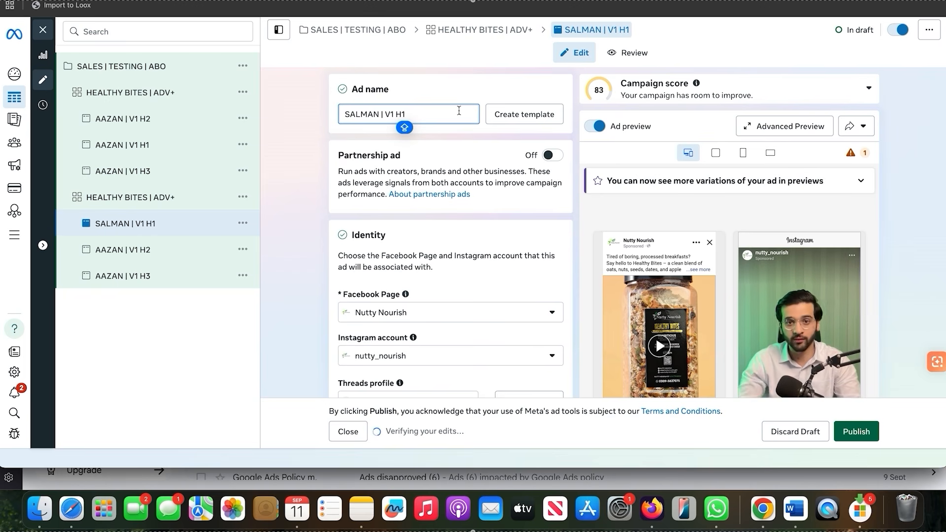
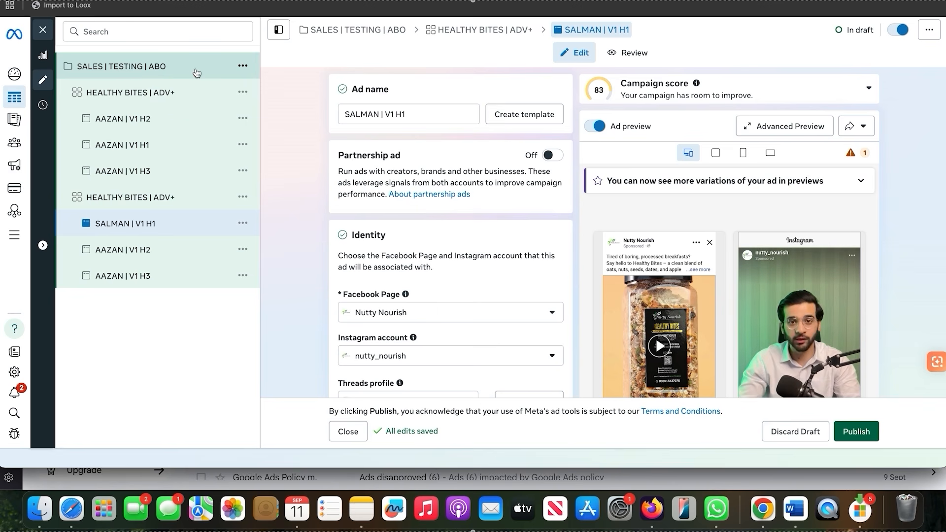
Examine the second ad set's V1 H1 ad, checking its creative setup, media placements, primary text, headline and feed previews
{"action": "scroll", "coordinate": [471, 290], "scroll_direction": "down", "scroll_amount": 10}
{"action": "scroll", "coordinate": [471, 285], "scroll_direction": "down", "scroll_amount": 5}
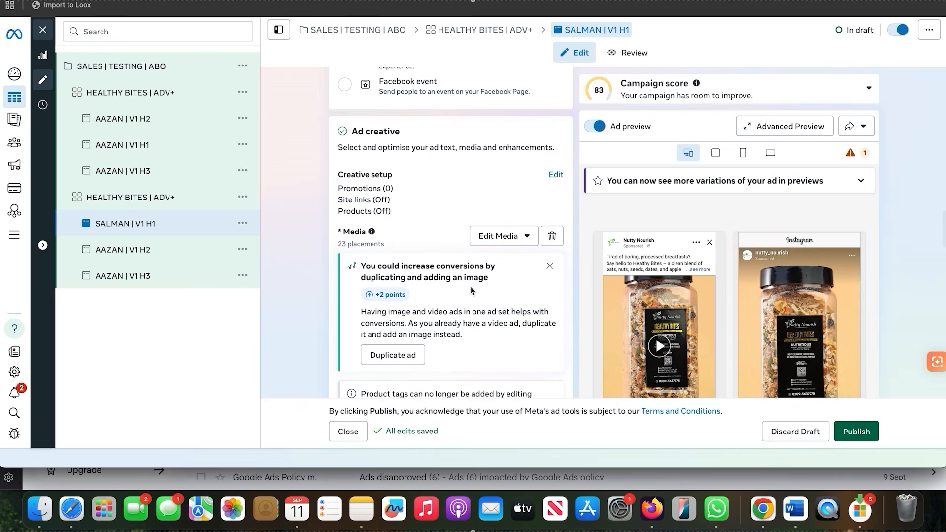
{"action": "scroll", "coordinate": [471, 285], "scroll_direction": "down", "scroll_amount": 6}
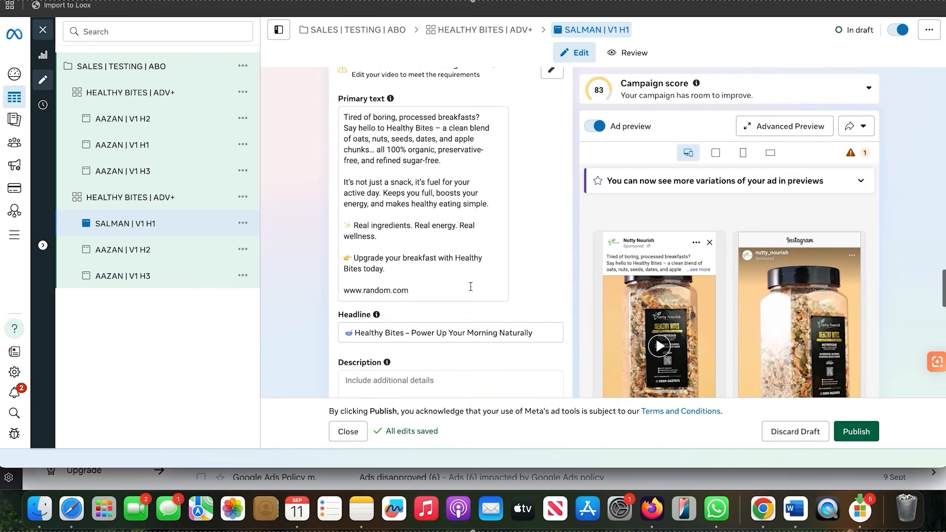
{"action": "scroll", "coordinate": [471, 287], "scroll_direction": "up", "scroll_amount": 1}
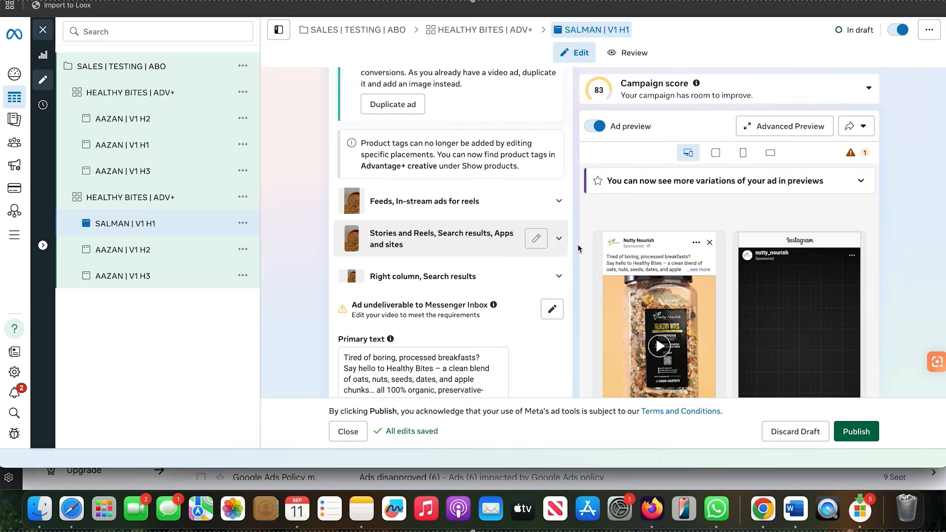
{"action": "scroll", "coordinate": [577, 244], "scroll_direction": "down", "scroll_amount": 3}
{"action": "scroll", "coordinate": [577, 244], "scroll_direction": "down", "scroll_amount": 3}
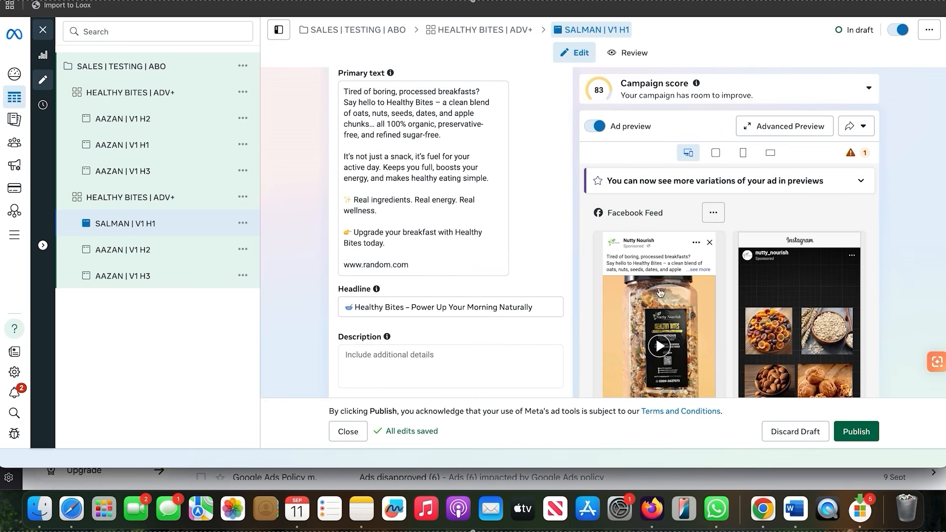
{"action": "scroll", "coordinate": [701, 249], "scroll_direction": "down", "scroll_amount": 2}
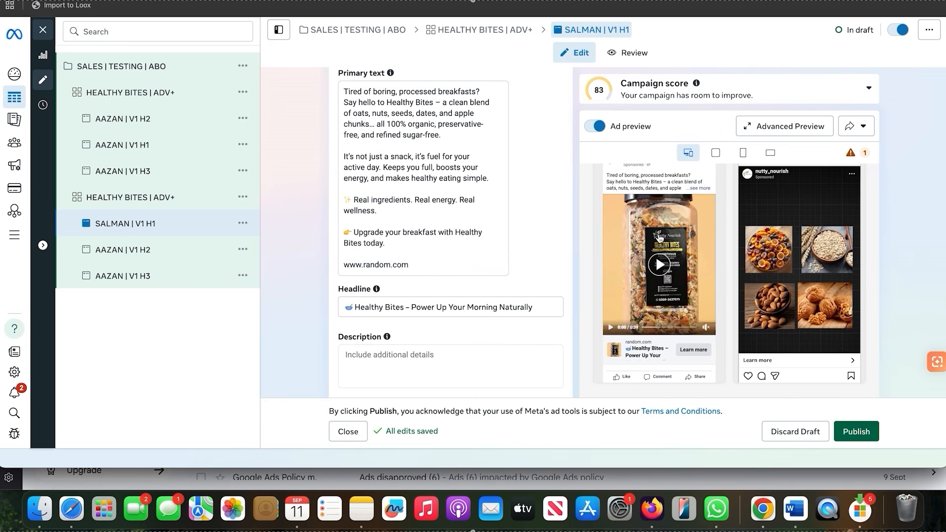
{"action": "scroll", "coordinate": [508, 215], "scroll_direction": "up", "scroll_amount": 5}
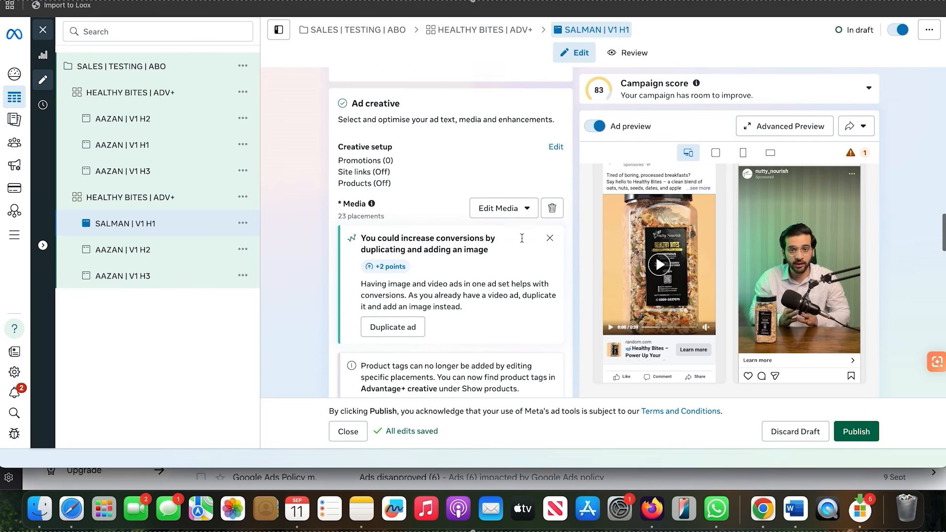
{"action": "left_click", "coordinate": [508, 216]}
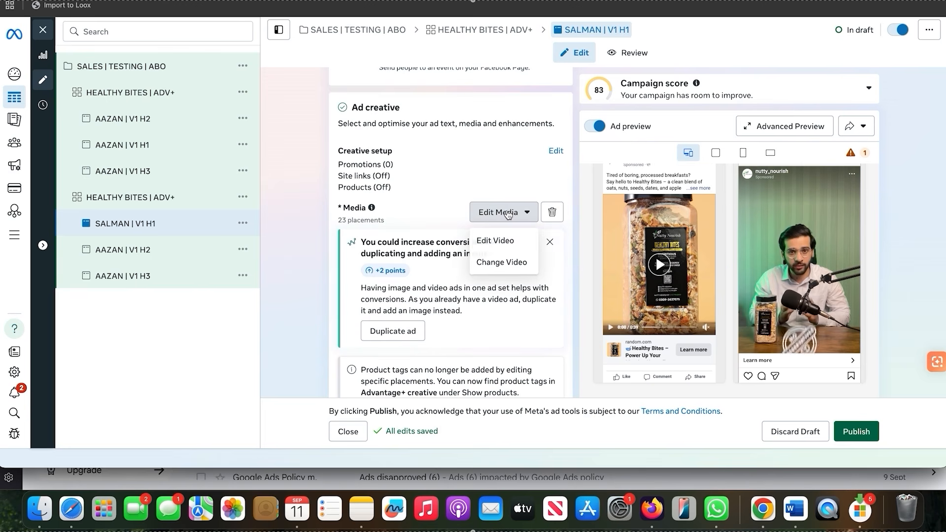
{"action": "left_click", "coordinate": [507, 240]}
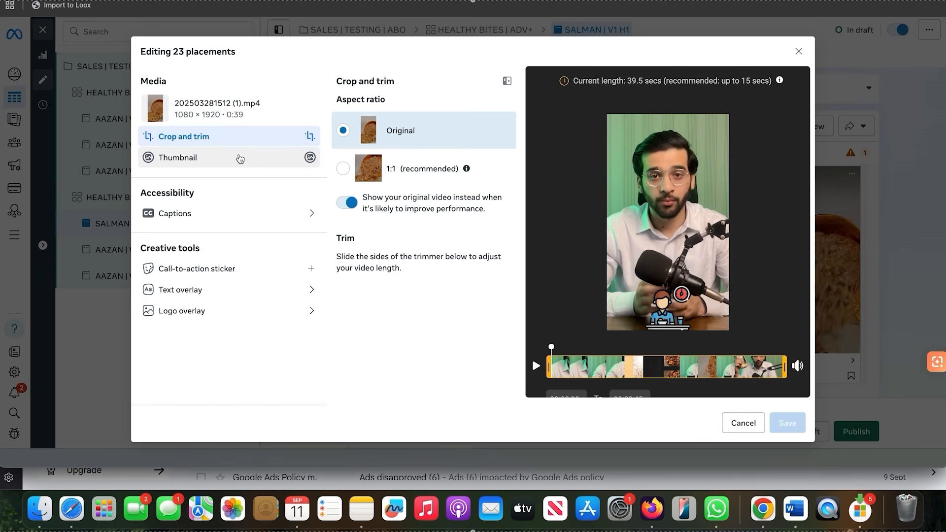
{"action": "left_click", "coordinate": [239, 158]}
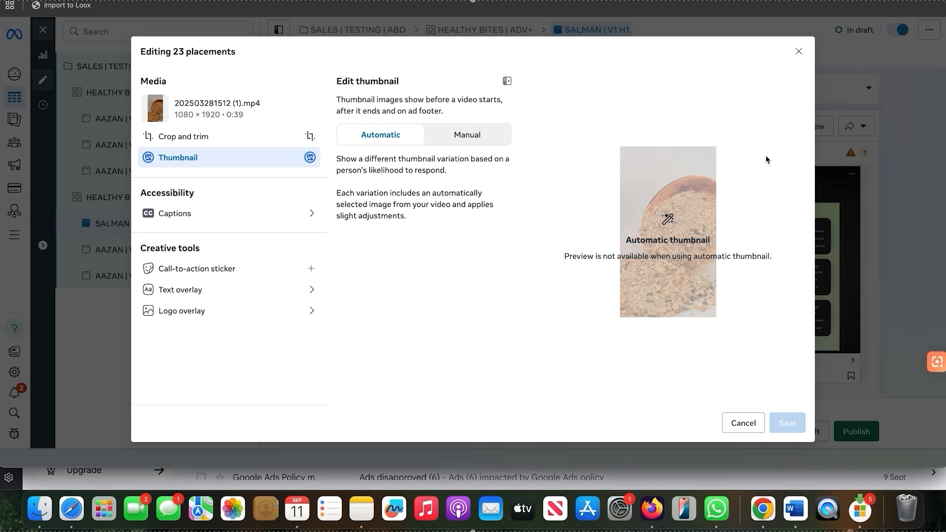
{"action": "left_click", "coordinate": [455, 132]}
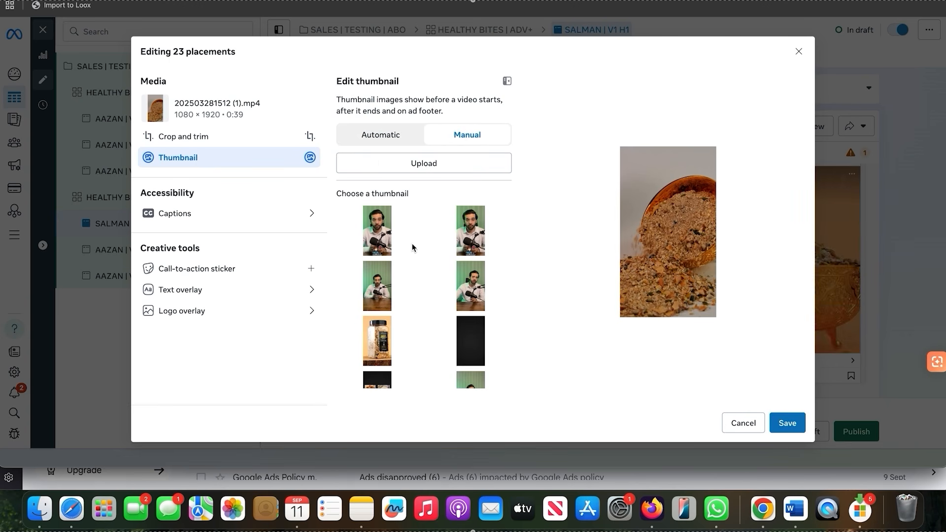
{"action": "scroll", "coordinate": [412, 243], "scroll_direction": "down", "scroll_amount": 5}
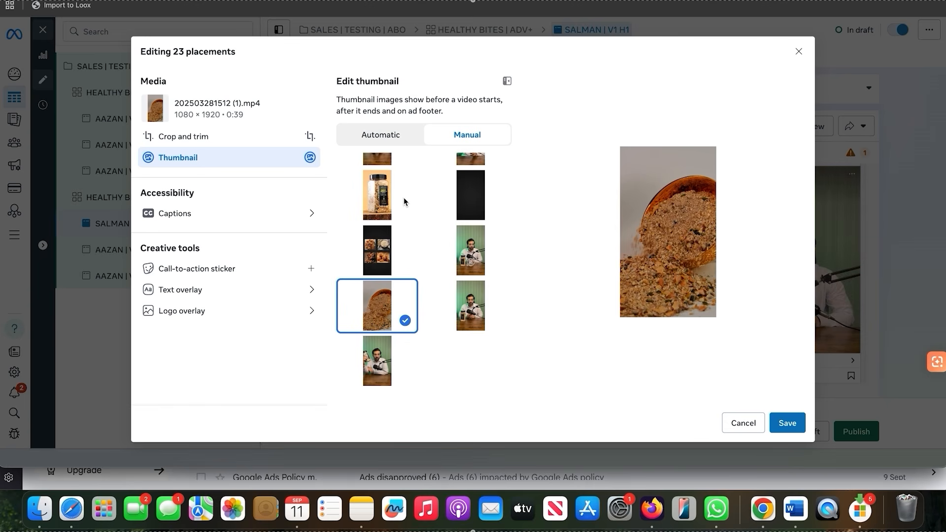
{"action": "left_click", "coordinate": [387, 258]}
{"action": "left_click", "coordinate": [378, 199]}
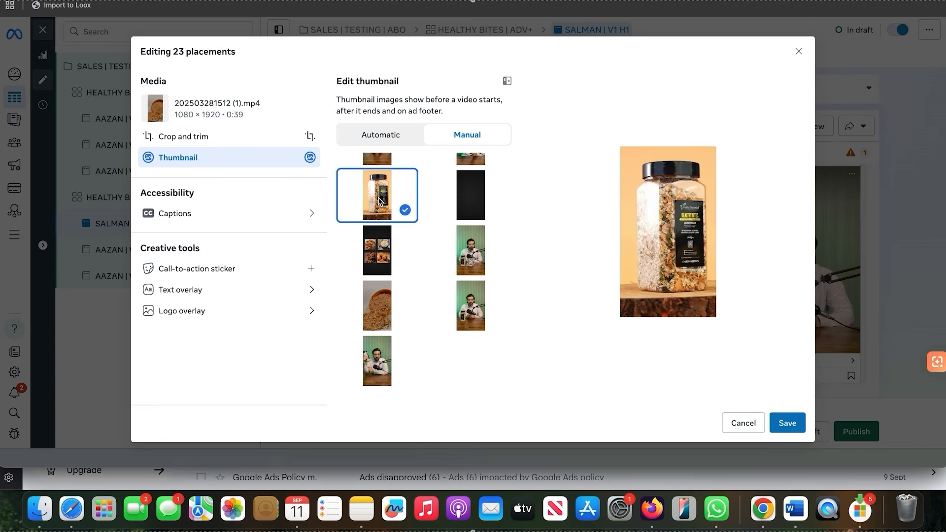
{"action": "scroll", "coordinate": [404, 207], "scroll_direction": "up", "scroll_amount": 5}
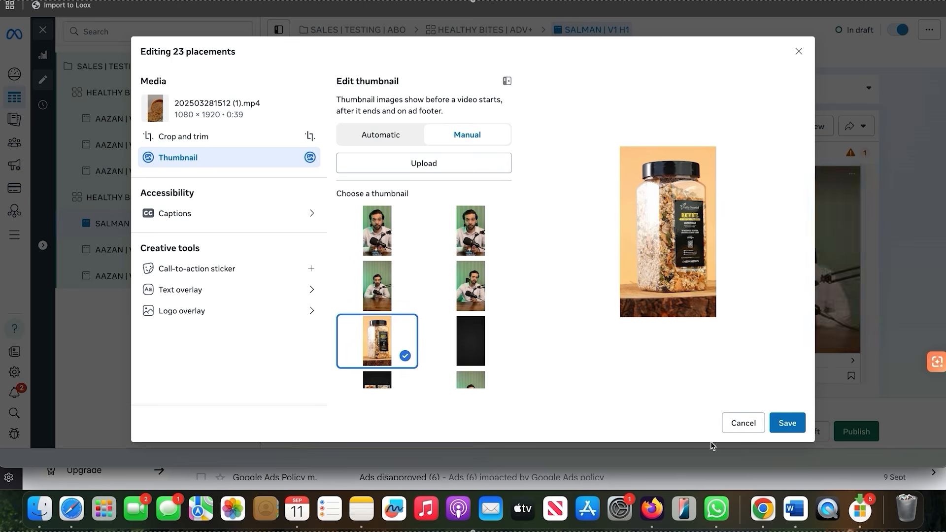
{"action": "left_click", "coordinate": [743, 423]}
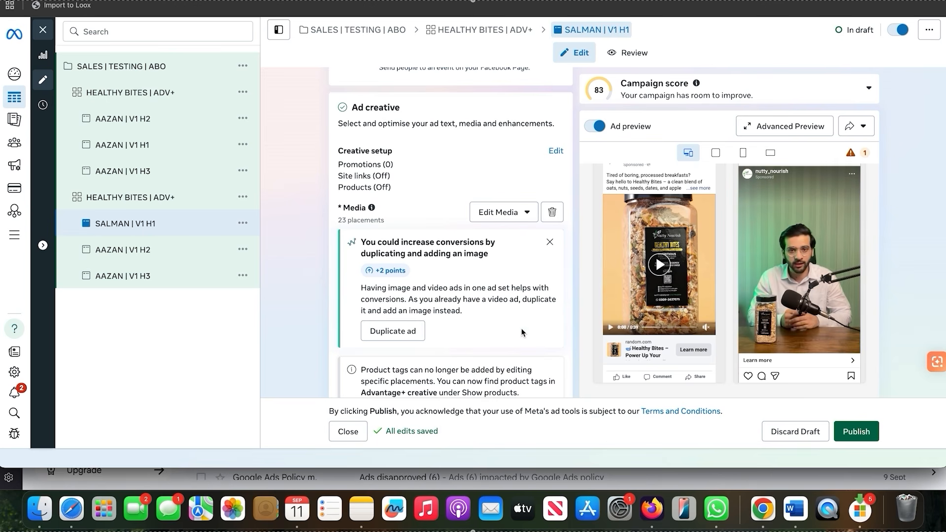
Set the call to action of the second ad set's V1 H1 ad to Shop now
{"action": "scroll", "coordinate": [521, 328], "scroll_direction": "down", "scroll_amount": 10}
{"action": "scroll", "coordinate": [463, 290], "scroll_direction": "up", "scroll_amount": 10}
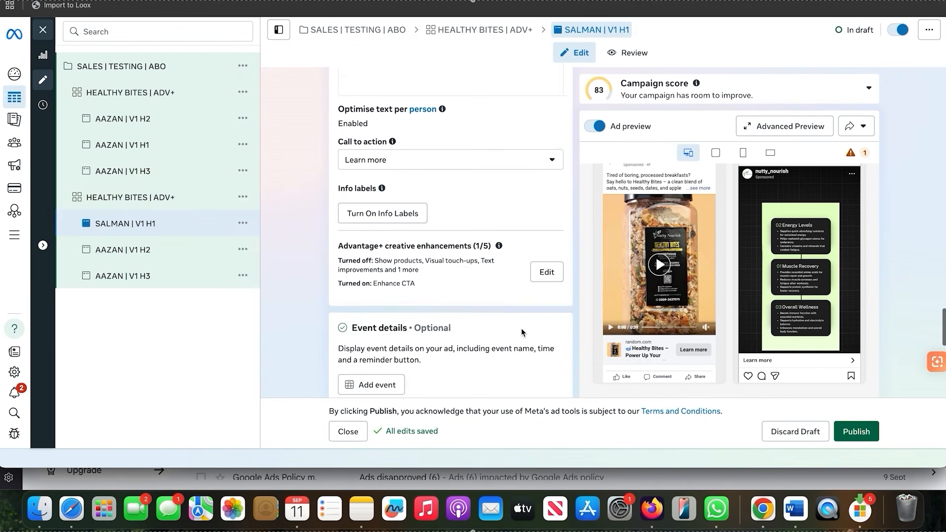
{"action": "left_click", "coordinate": [442, 275]}
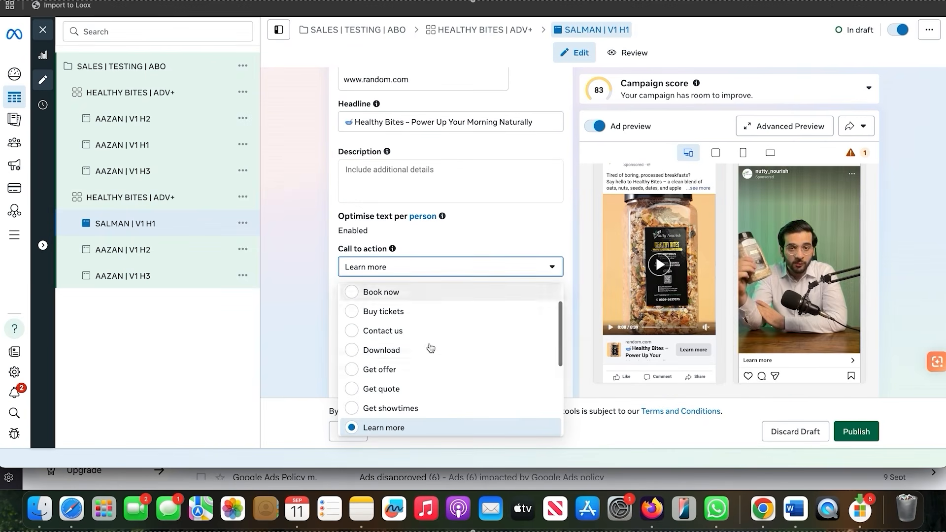
{"action": "scroll", "coordinate": [429, 355], "scroll_direction": "down", "scroll_amount": 5}
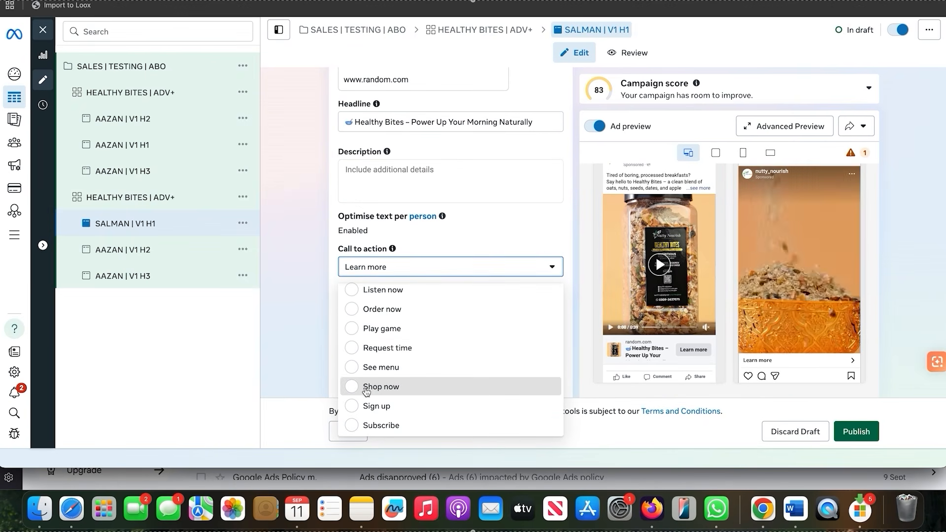
{"action": "left_click", "coordinate": [366, 388]}
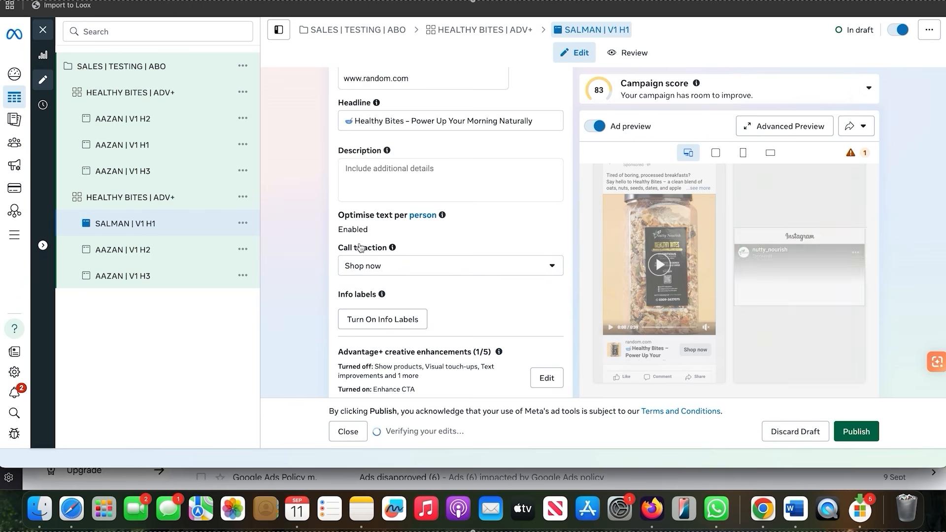